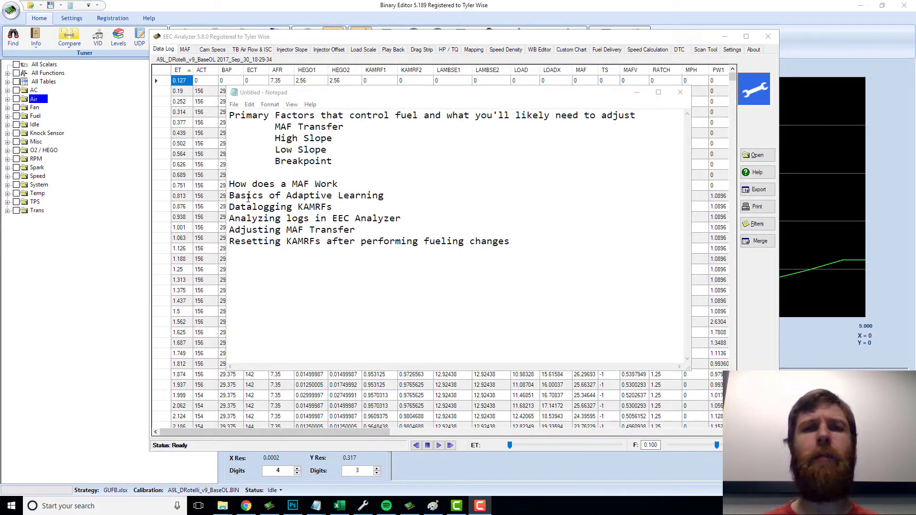
Switch to Binary Editor and open the Air - MAF Transfer function from the Air - MAF group
{"action": "left_click", "coordinate": [222, 9]}
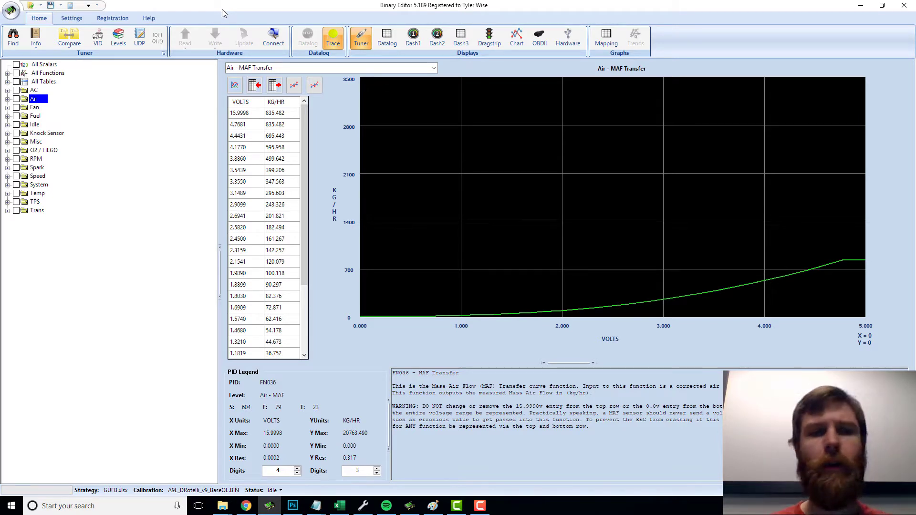
{"action": "left_click", "coordinate": [7, 99]}
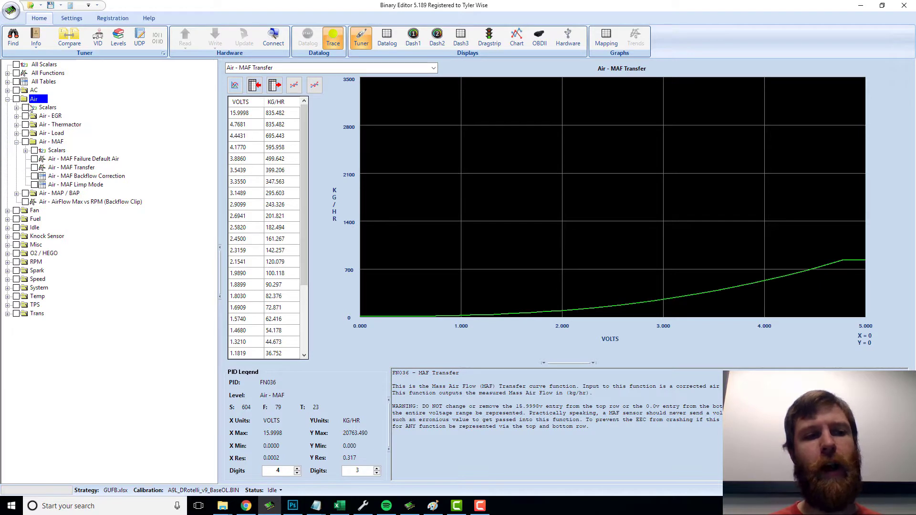
{"action": "left_click", "coordinate": [67, 168]}
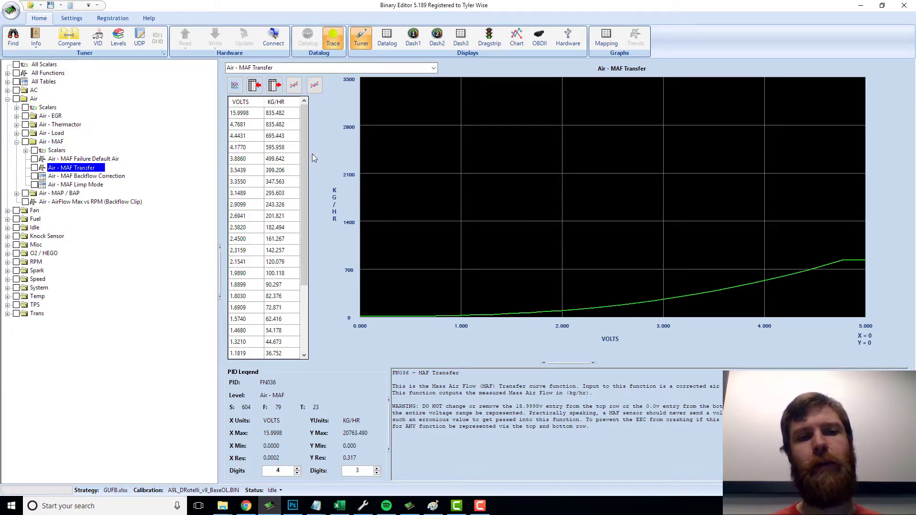
Examine the airflow values in the MAF Transfer table between the 1.0911 V and 1.5740 V rows
{"action": "scroll", "coordinate": [288, 242], "scroll_direction": "down", "scroll_amount": 3}
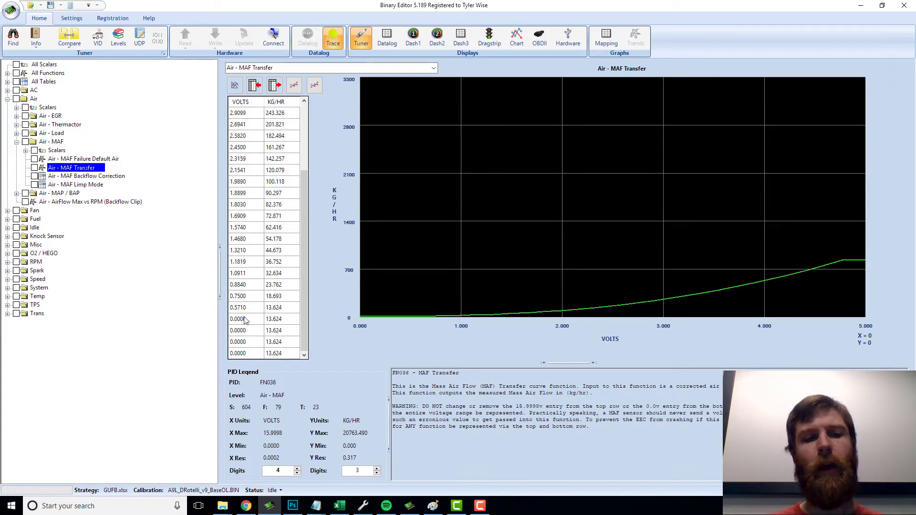
{"action": "left_click", "coordinate": [238, 274]}
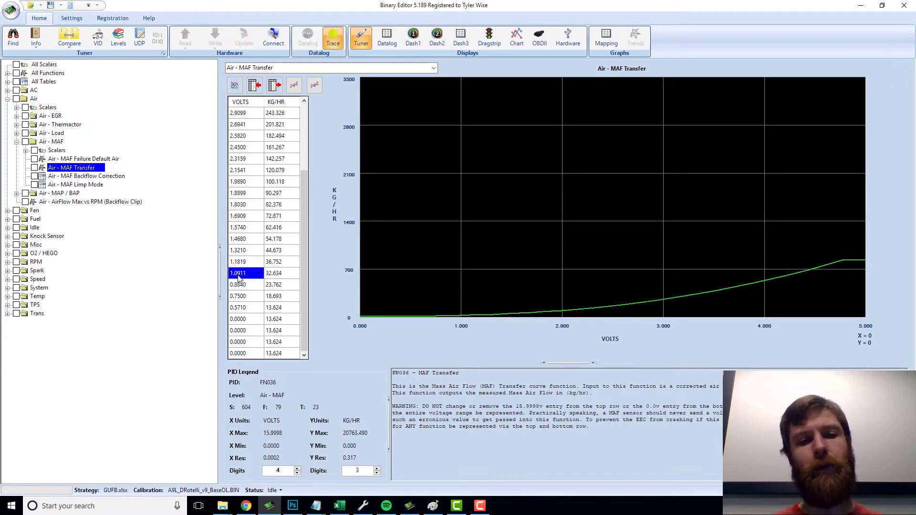
{"action": "left_click", "coordinate": [281, 274]}
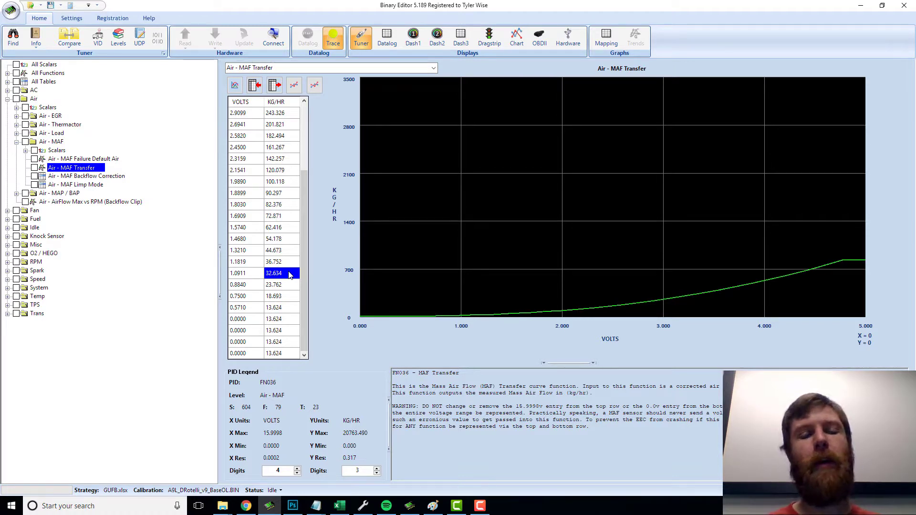
{"action": "left_click", "coordinate": [289, 264]}
{"action": "left_click", "coordinate": [290, 251]}
{"action": "left_click", "coordinate": [289, 242]}
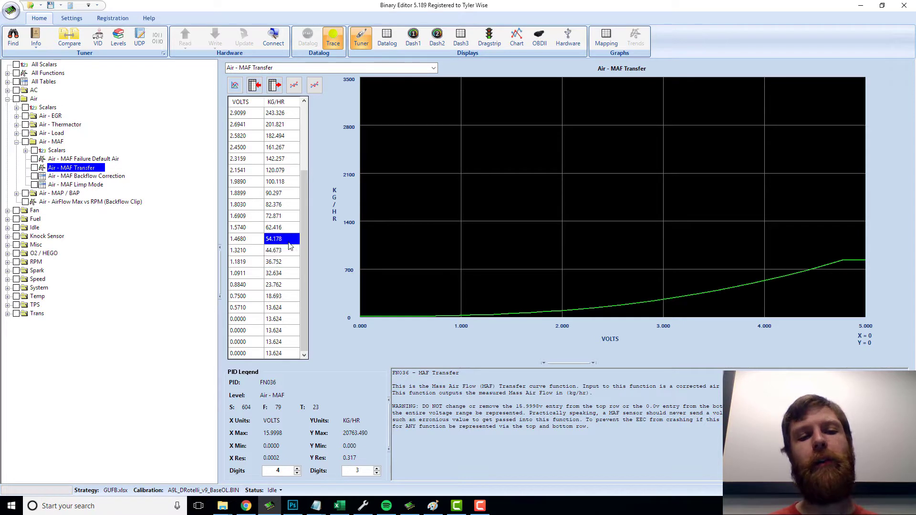
{"action": "left_click", "coordinate": [289, 229]}
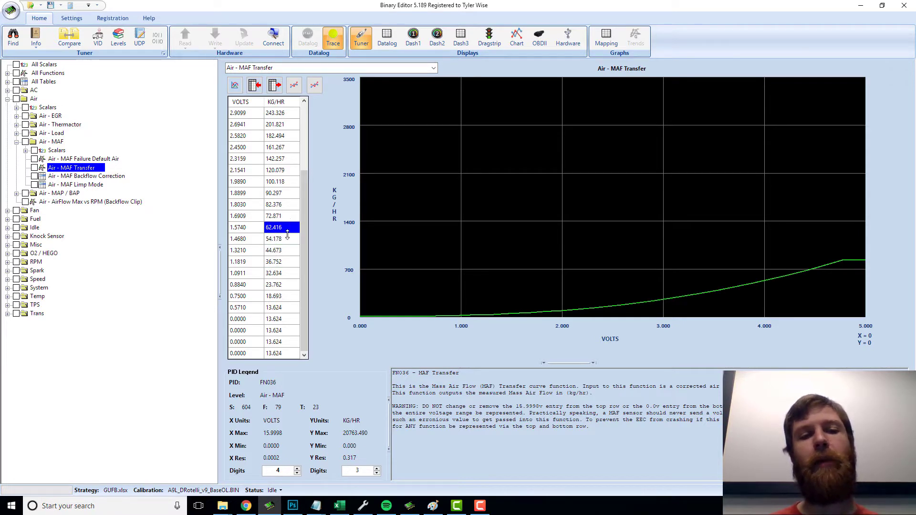
{"action": "left_click", "coordinate": [288, 239]}
{"action": "left_click", "coordinate": [288, 251]}
{"action": "left_click", "coordinate": [288, 263]}
{"action": "left_click", "coordinate": [286, 273]}
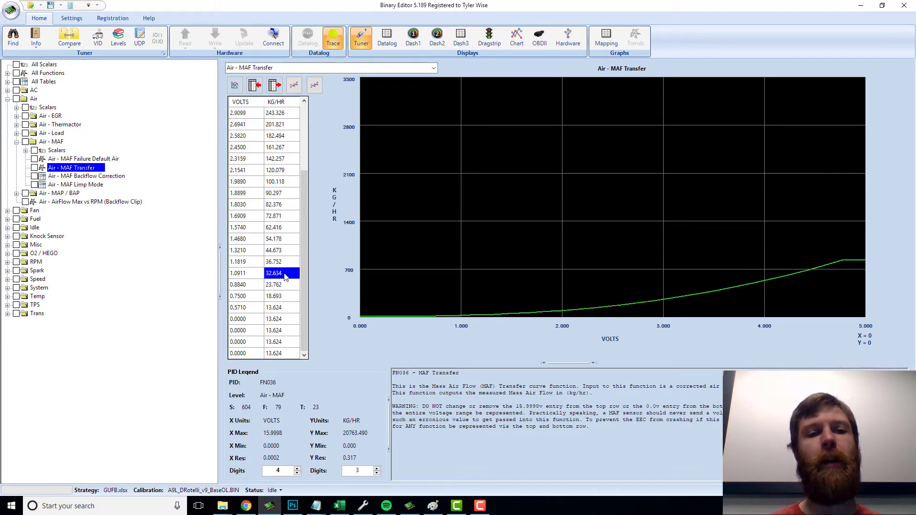
Compare the voltage and kg/hr entries of the 1.0911 V row in the MAF Transfer table with the adjacent rows
{"action": "left_click", "coordinate": [247, 277]}
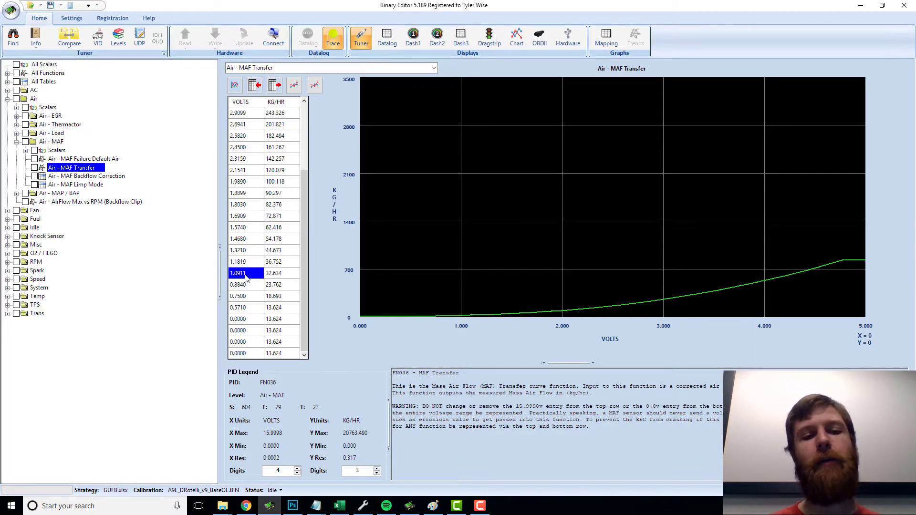
{"action": "left_click", "coordinate": [278, 277]}
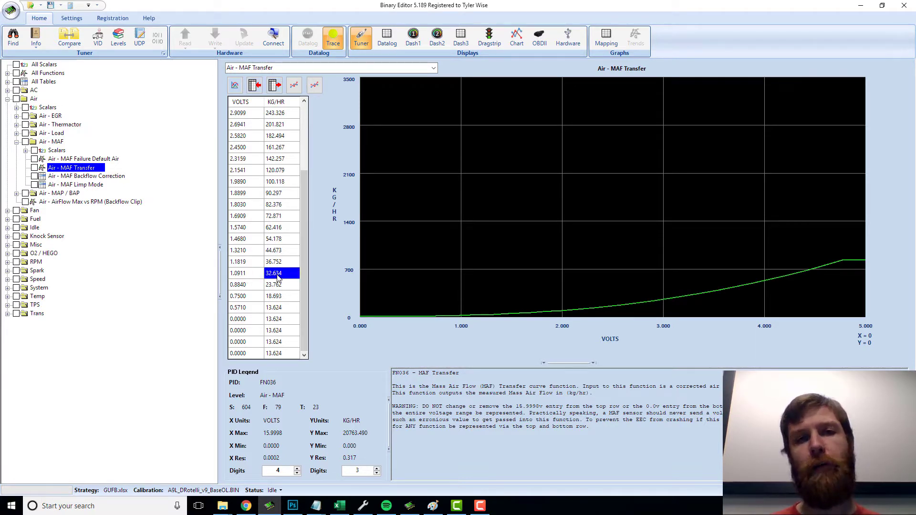
{"action": "left_click", "coordinate": [253, 277]}
{"action": "left_click", "coordinate": [270, 278]}
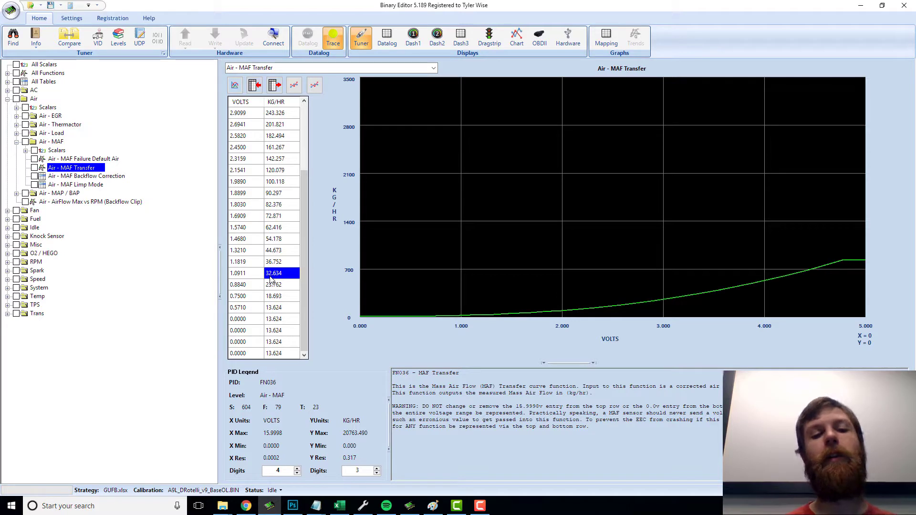
{"action": "double_click", "coordinate": [271, 277]}
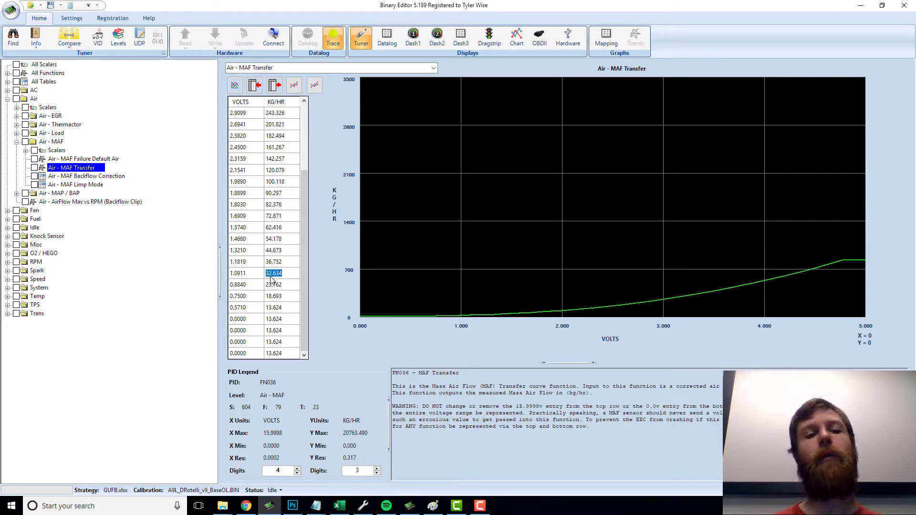
{"action": "left_click", "coordinate": [250, 277]}
{"action": "left_click", "coordinate": [271, 277]}
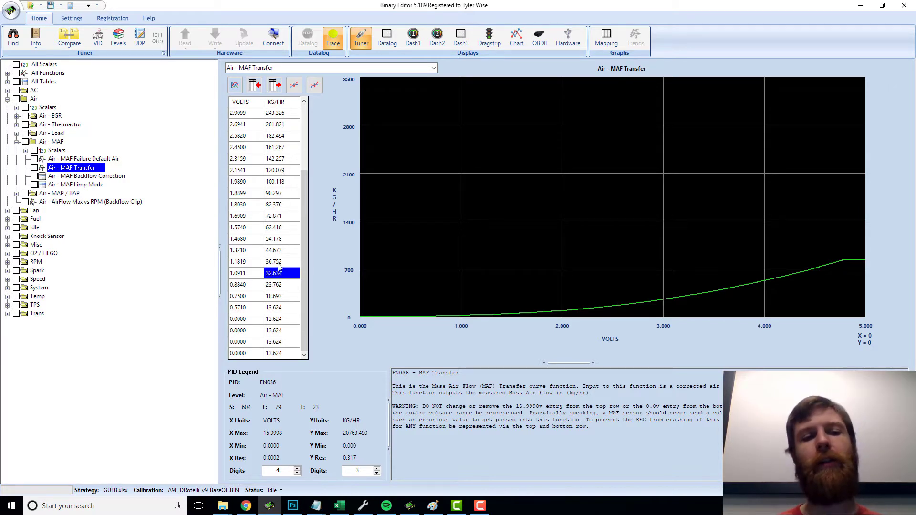
{"action": "left_click", "coordinate": [280, 288]}
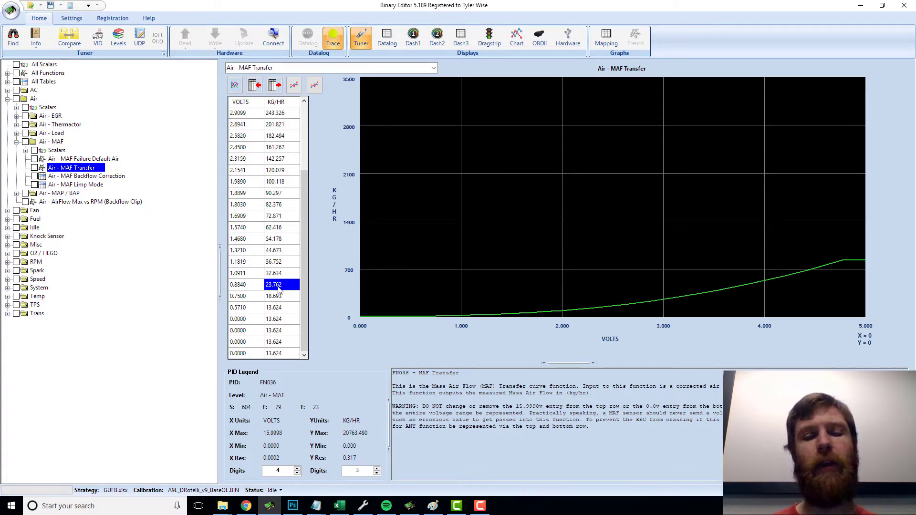
Display the datalog parameter list and review the ACT, ECT, MAF and VMAF entries
{"action": "left_click", "coordinate": [386, 46]}
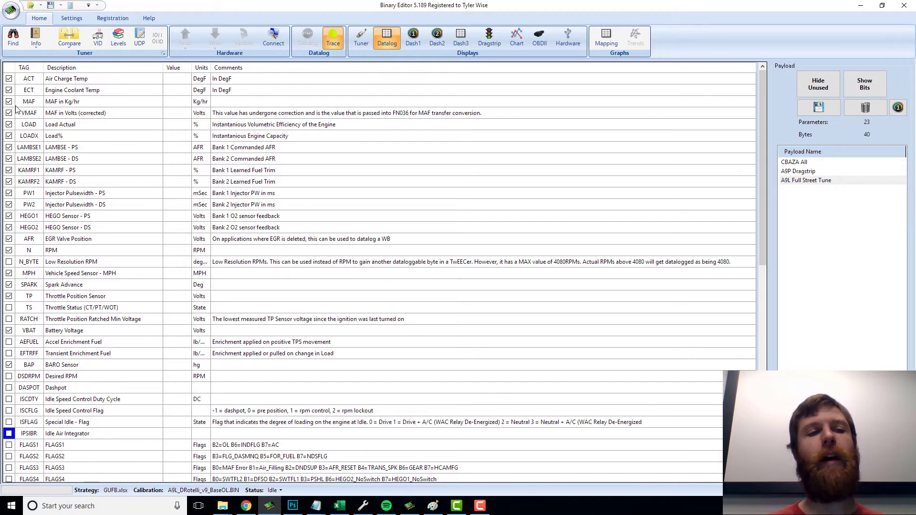
{"action": "left_click", "coordinate": [80, 82]}
{"action": "left_click", "coordinate": [81, 94]}
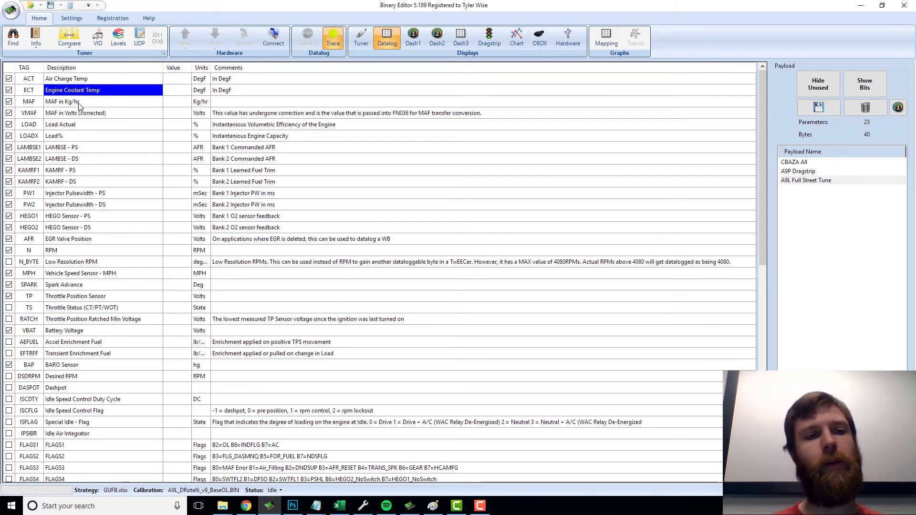
{"action": "left_click", "coordinate": [78, 106]}
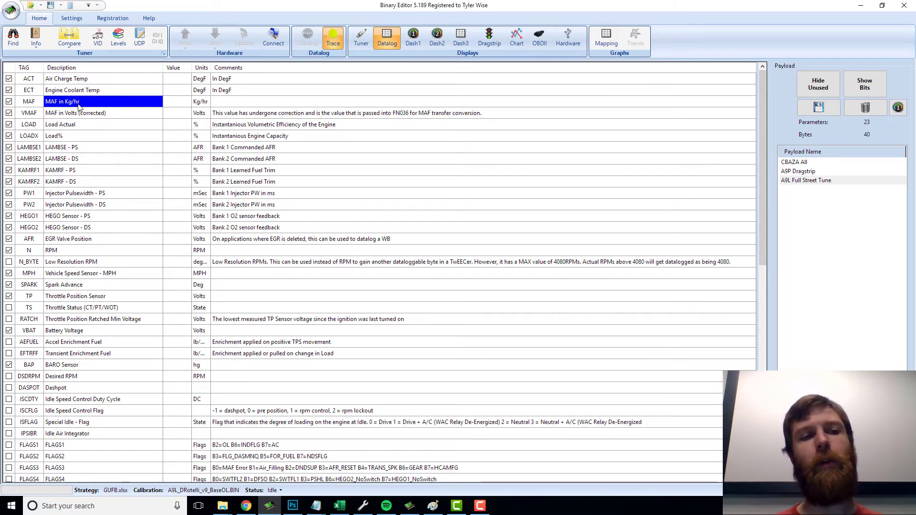
{"action": "key", "text": "Down"}
{"action": "key", "text": "Up"}
{"action": "key", "text": "Down"}
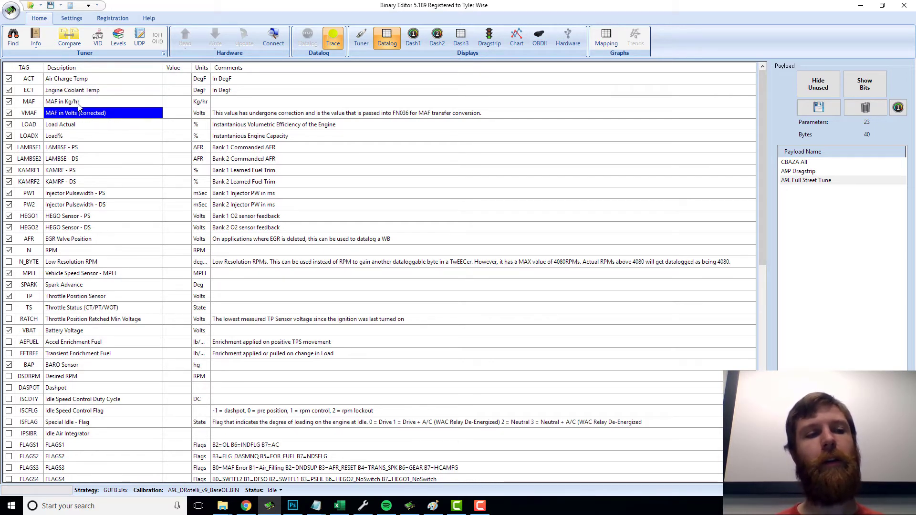
{"action": "key", "text": "Up"}
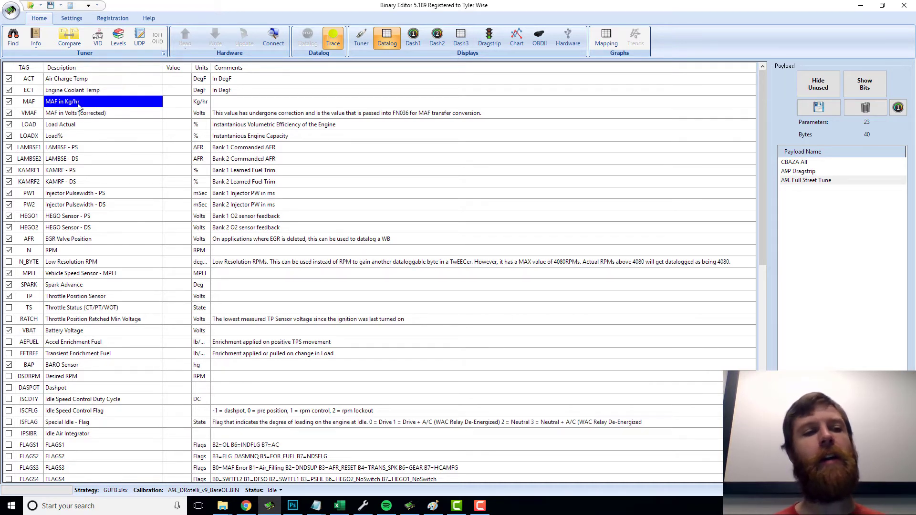
{"action": "key", "text": "Down"}
{"action": "key", "text": "Up"}
{"action": "key", "text": "Left"}
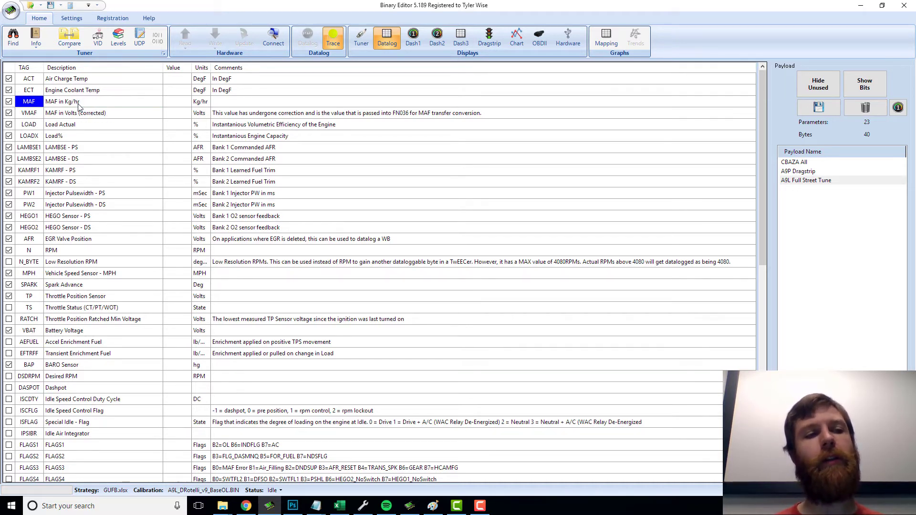
{"action": "key", "text": "Down"}
{"action": "key", "text": "Up"}
{"action": "key", "text": "Right"}
{"action": "key", "text": "Down"}
{"action": "key", "text": "Left"}
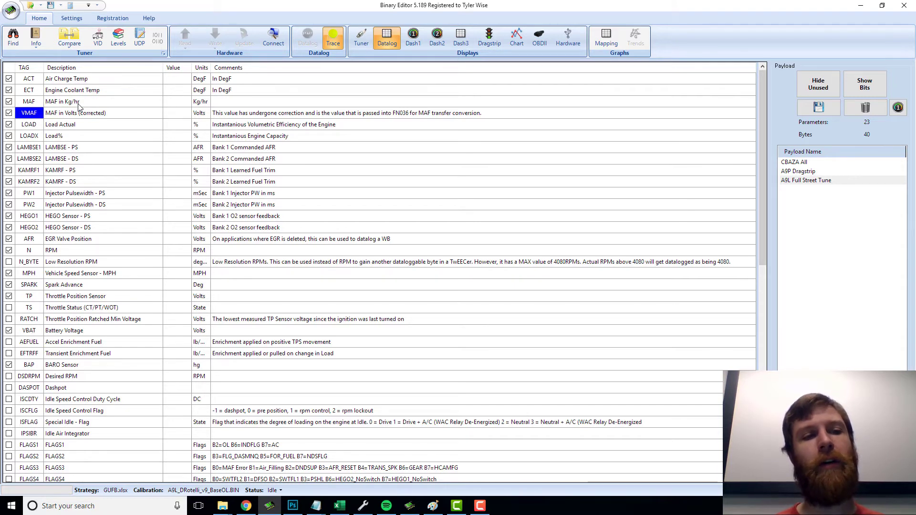
Review the LOAD and LOADX entries in the datalog parameter list
{"action": "key", "text": "Down"}
{"action": "key", "text": "Right"}
{"action": "key", "text": "Down"}
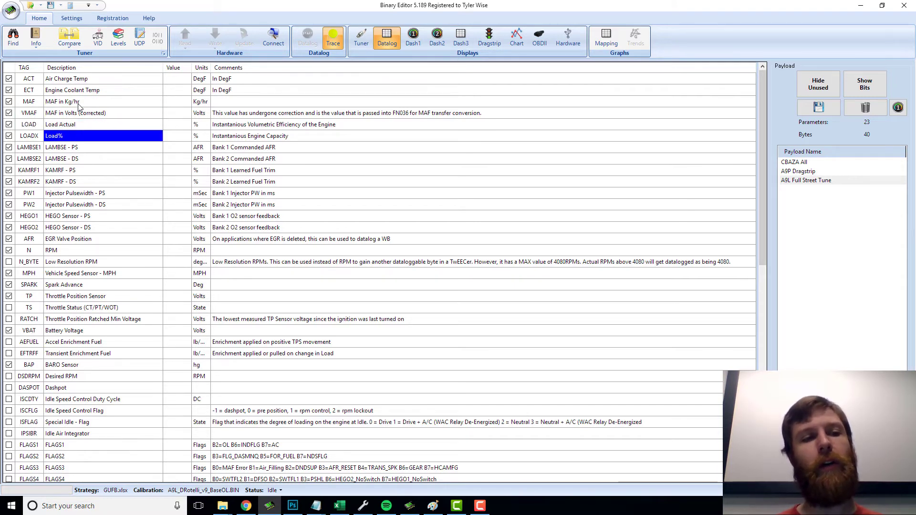
{"action": "key", "text": "Left"}
{"action": "key", "text": "Right"}
{"action": "key", "text": "Up"}
{"action": "key", "text": "Left"}
{"action": "key", "text": "Down"}
{"action": "key", "text": "Right"}
{"action": "key", "text": "Up"}
{"action": "key", "text": "Left"}
{"action": "key", "text": "Down"}
{"action": "key", "text": "Right"}
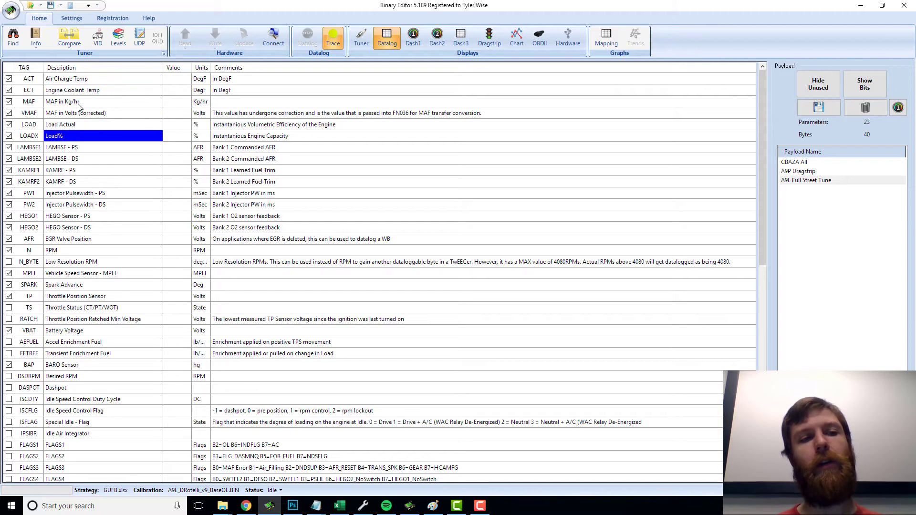
{"action": "key", "text": "Up"}
{"action": "key", "text": "Down"}
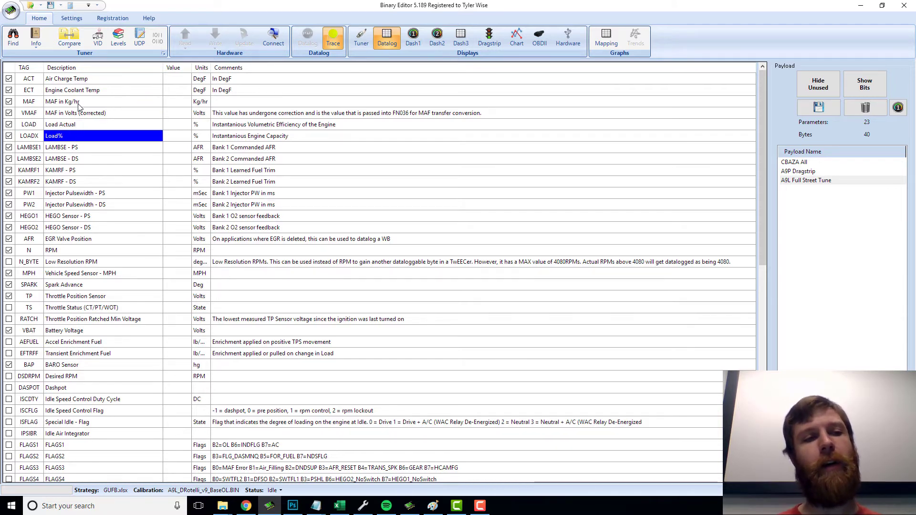
{"action": "key", "text": "Up"}
{"action": "key", "text": "Left"}
{"action": "key", "text": "Down"}
{"action": "key", "text": "Right"}
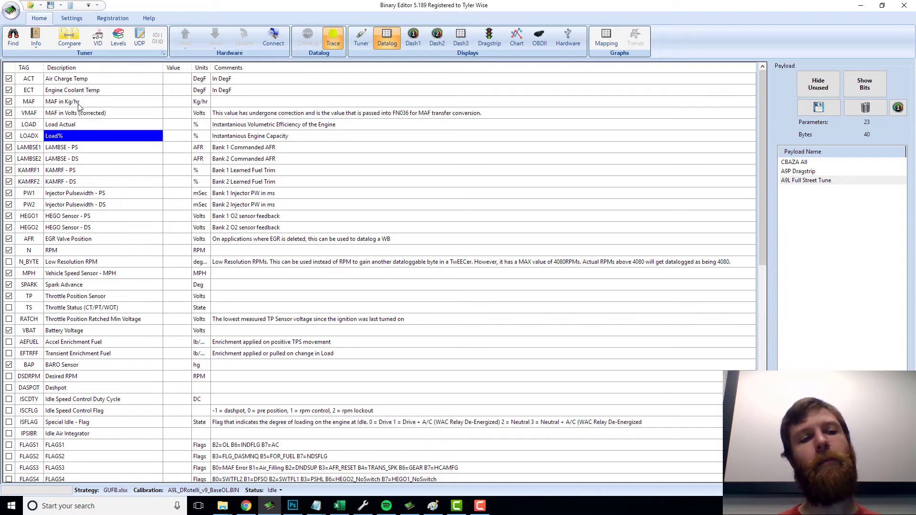
{"action": "key", "text": "Left"}
{"action": "key", "text": "Right"}
{"action": "key", "text": "Up"}
{"action": "key", "text": "Left"}
{"action": "key", "text": "Down"}
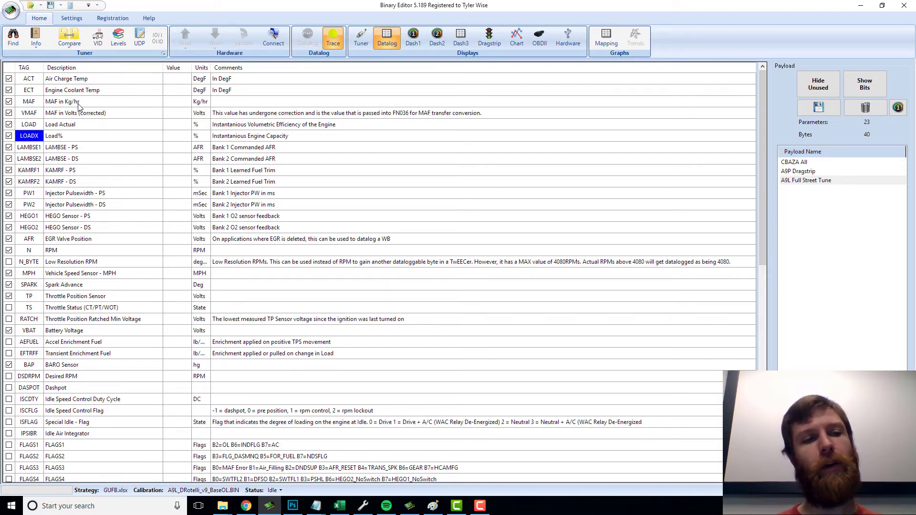
Review the KAMRF1 and KAMRF2 learned fuel trim entries in the datalog parameter list
{"action": "key", "text": "Down"}
{"action": "key", "text": "Down"}
{"action": "key", "text": "Down"}
{"action": "key", "text": "Right"}
{"action": "key", "text": "Down"}
{"action": "key", "text": "Up"}
{"action": "key", "text": "Left"}
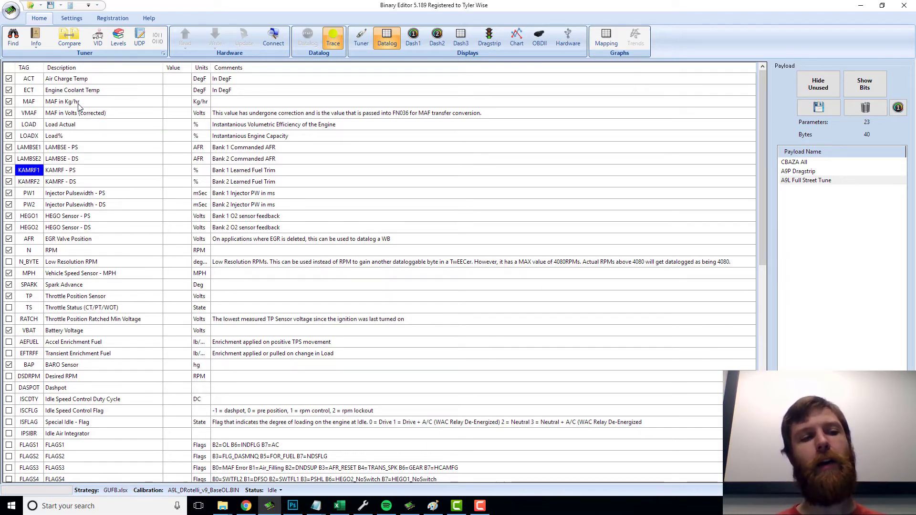
{"action": "key", "text": "Right"}
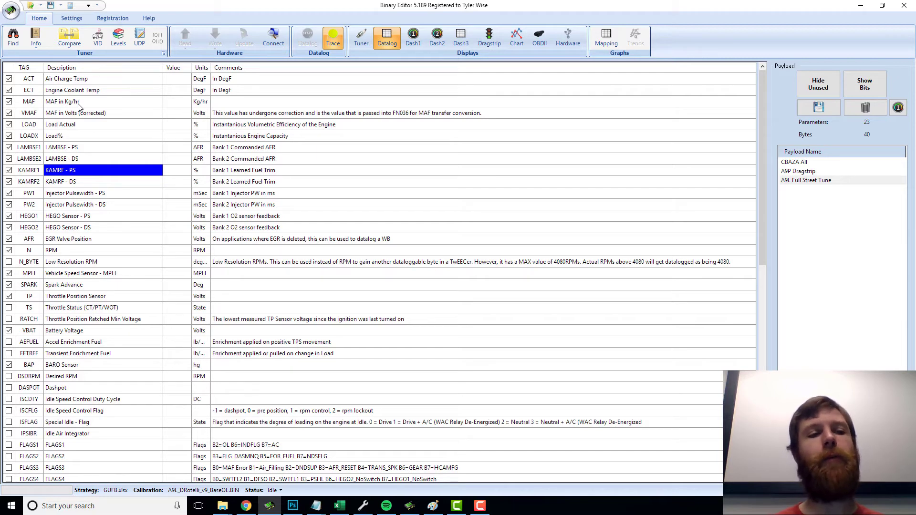
{"action": "key", "text": "Left"}
{"action": "key", "text": "Down"}
{"action": "key", "text": "Up"}
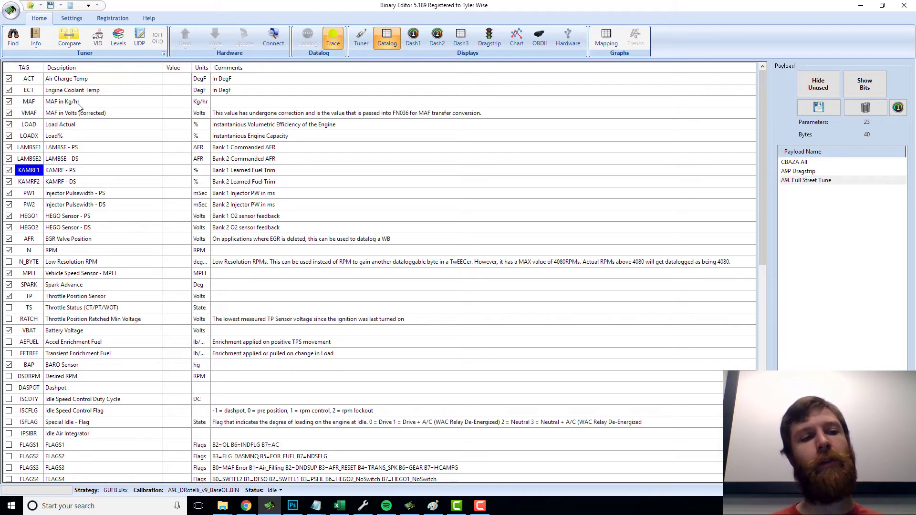
{"action": "key", "text": "Down"}
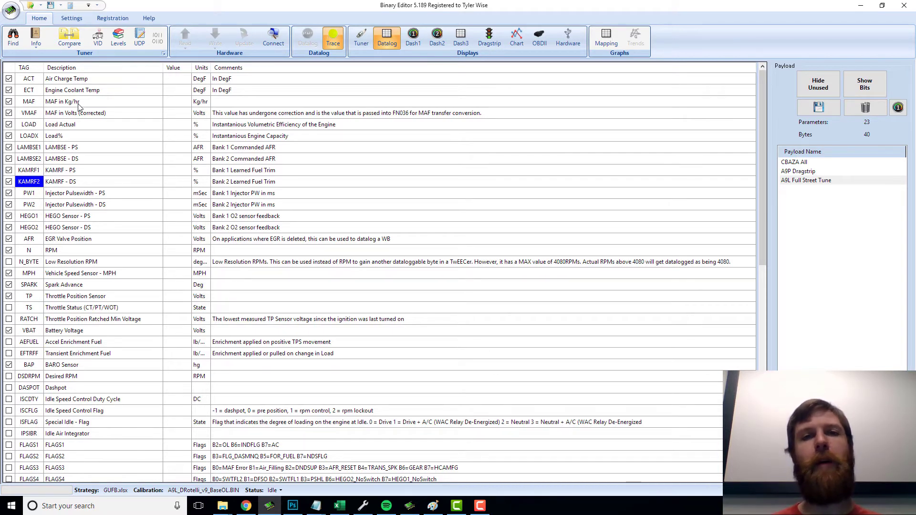
{"action": "key", "text": "Right"}
{"action": "key", "text": "Up"}
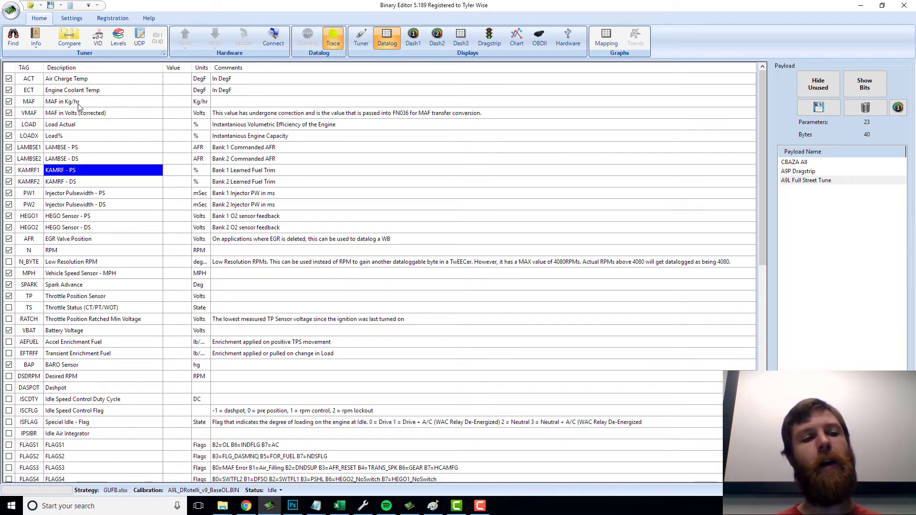
Review the LAMBSE1 and LAMBSE2 commanded AFR entries, continuing down the datalog parameters to the HEGO1 sensor entry
{"action": "key", "text": "Up"}
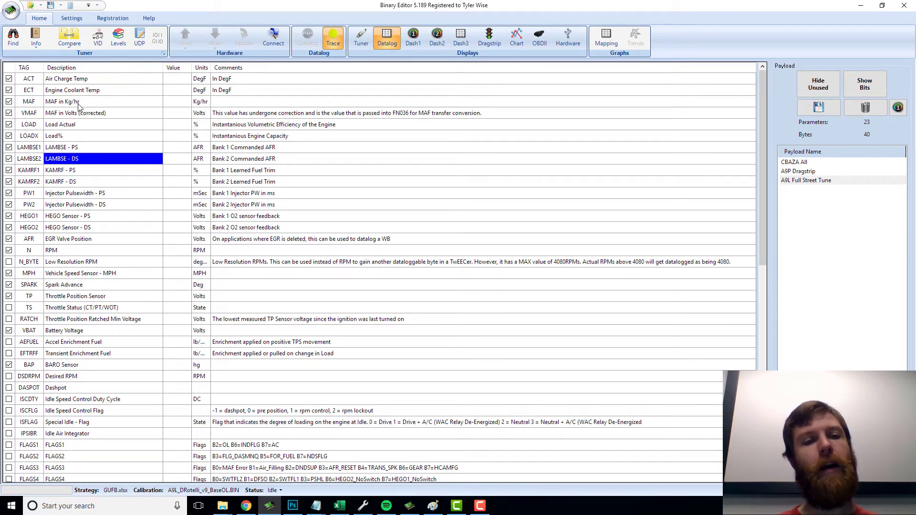
{"action": "key", "text": "Left"}
{"action": "key", "text": "Up"}
{"action": "key", "text": "Right"}
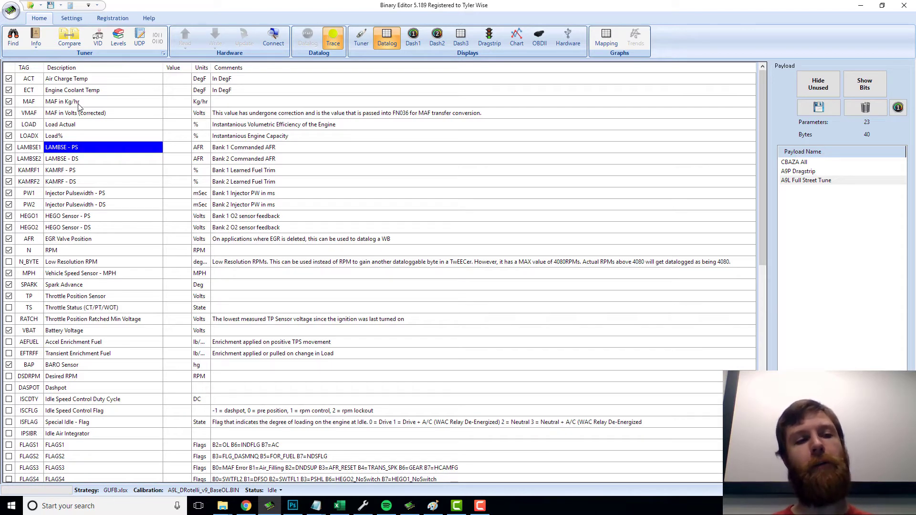
{"action": "key", "text": "Down"}
{"action": "key", "text": "Down"}
{"action": "key", "text": "Down"}
{"action": "key", "text": "Down"}
{"action": "key", "text": "Down"}
{"action": "key", "text": "Down"}
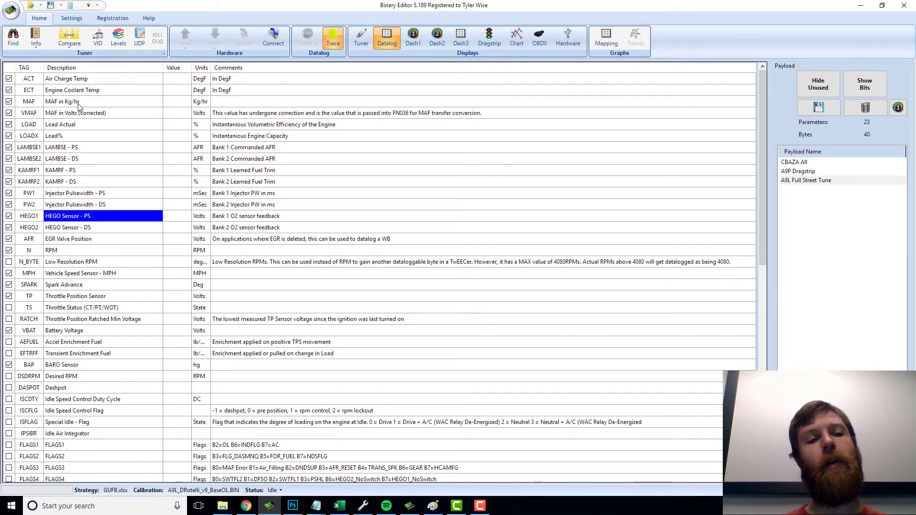
Review the PW1 and PW2 injector pulsewidth entries in the datalog parameter list
{"action": "key", "text": "Left"}
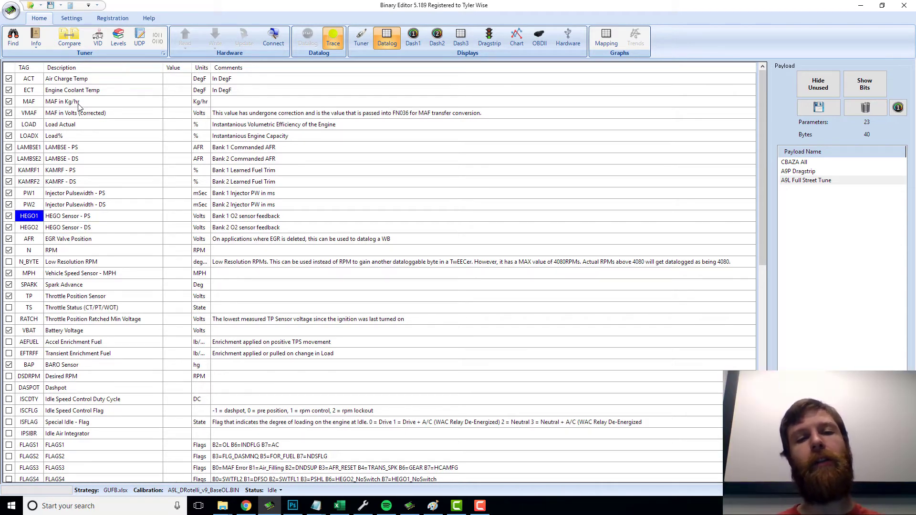
{"action": "key", "text": "Up"}
{"action": "key", "text": "Up"}
{"action": "key", "text": "Up"}
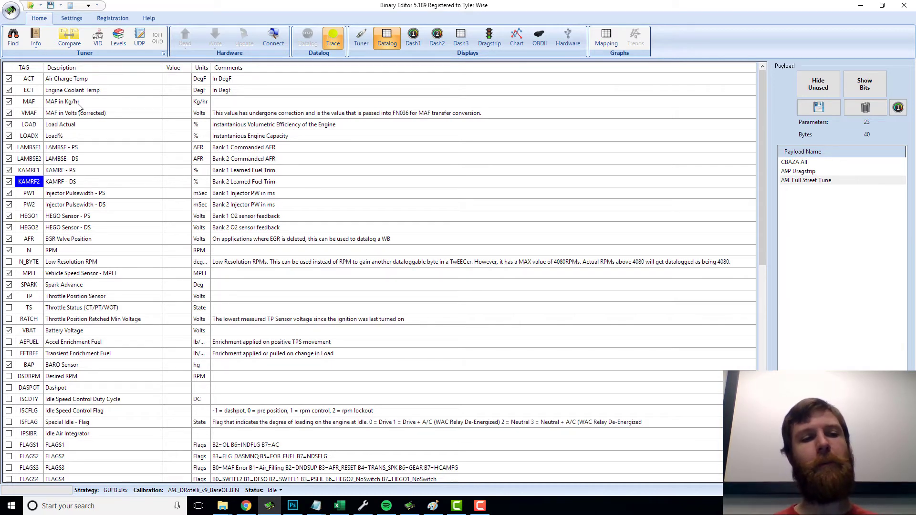
{"action": "key", "text": "Down"}
{"action": "key", "text": "Right"}
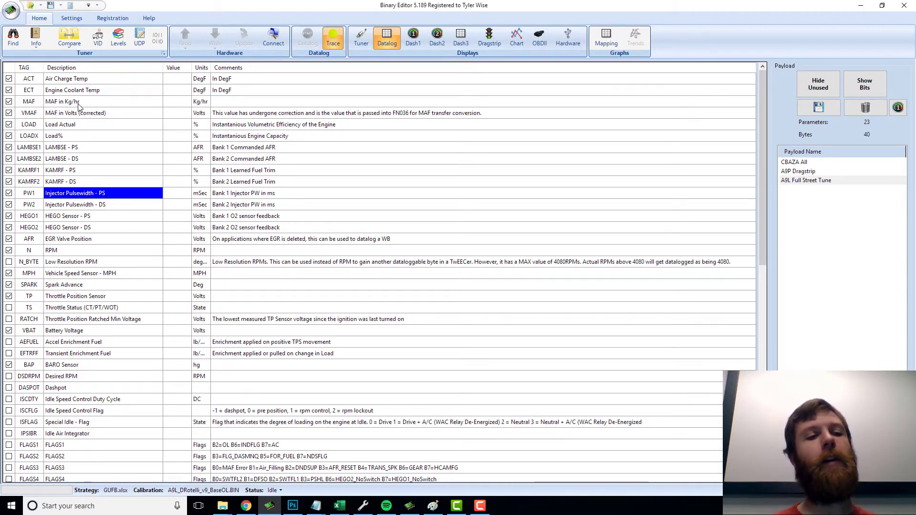
{"action": "key", "text": "Down"}
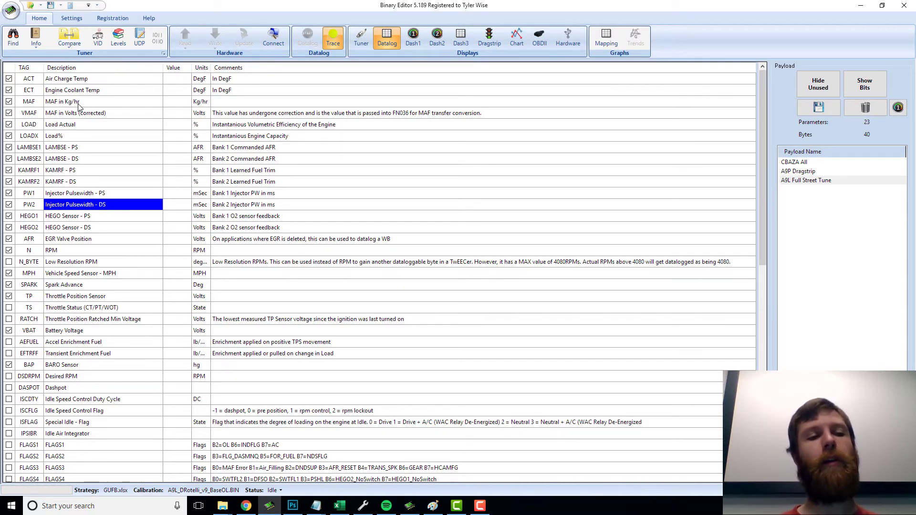
{"action": "key", "text": "Up"}
Examine the AFR (EGR Valve Position) entry used for datalogging a wideband
{"action": "key", "text": "Down"}
{"action": "key", "text": "Down"}
{"action": "key", "text": "Down"}
{"action": "key", "text": "Down"}
{"action": "key", "text": "Down"}
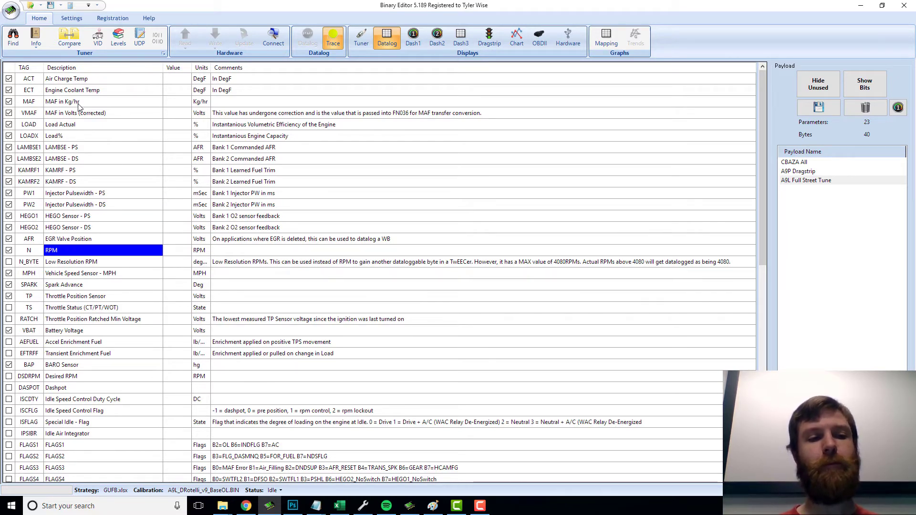
{"action": "key", "text": "Up"}
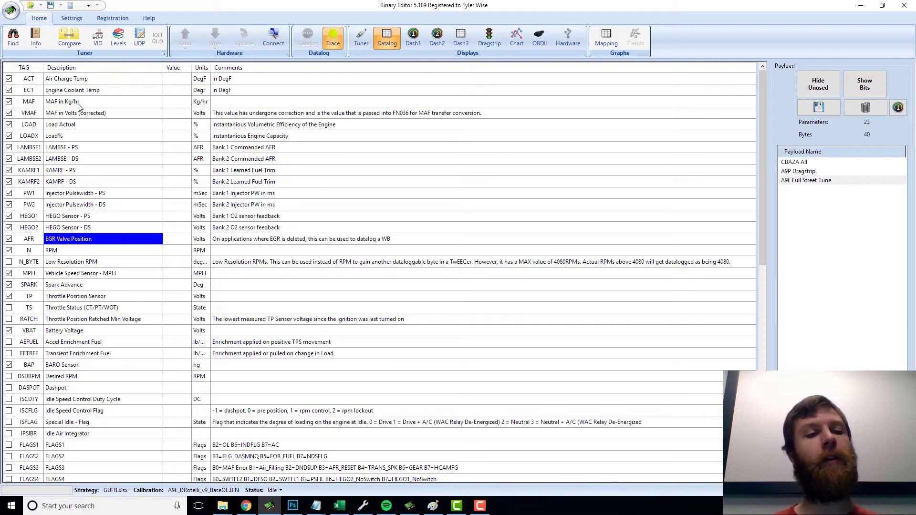
{"action": "key", "text": "Left"}
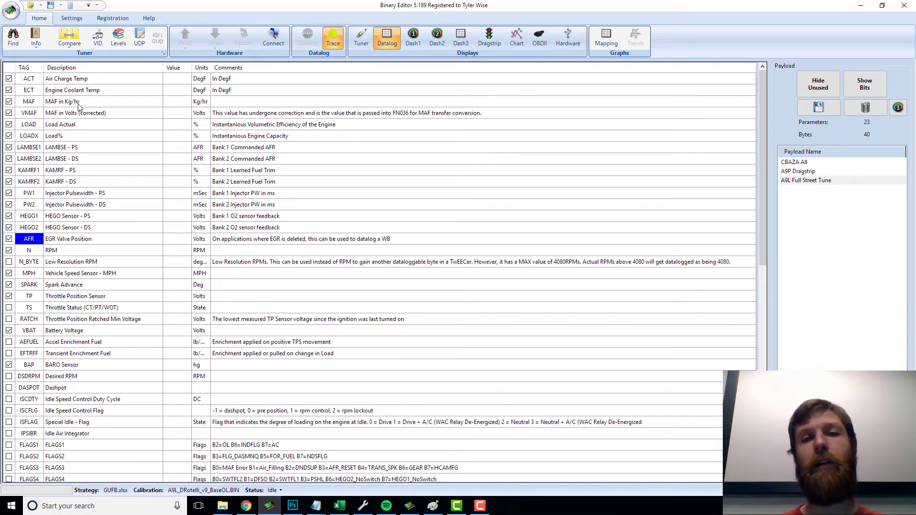
Review the N (RPM), SPARK and TP throttle position entries in the datalog parameter list
{"action": "key", "text": "Down"}
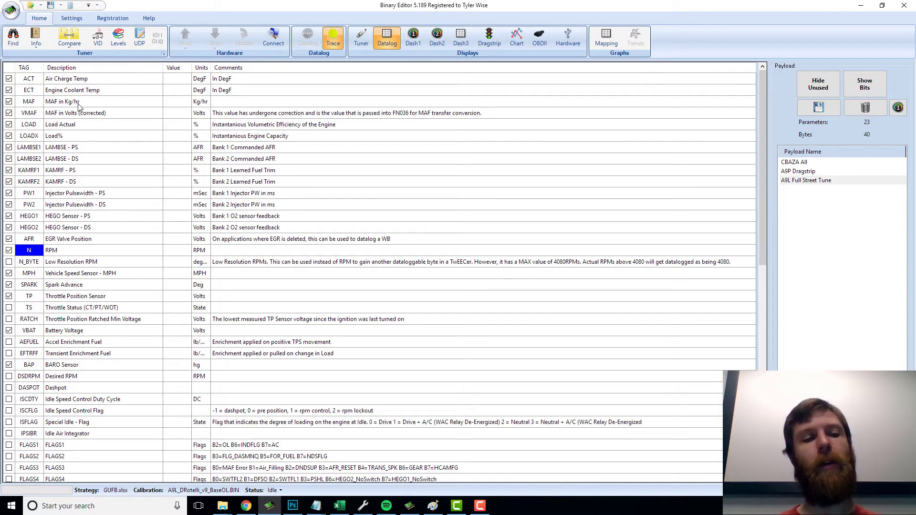
{"action": "key", "text": "Down"}
{"action": "key", "text": "Down"}
{"action": "key", "text": "Down"}
{"action": "key", "text": "Right"}
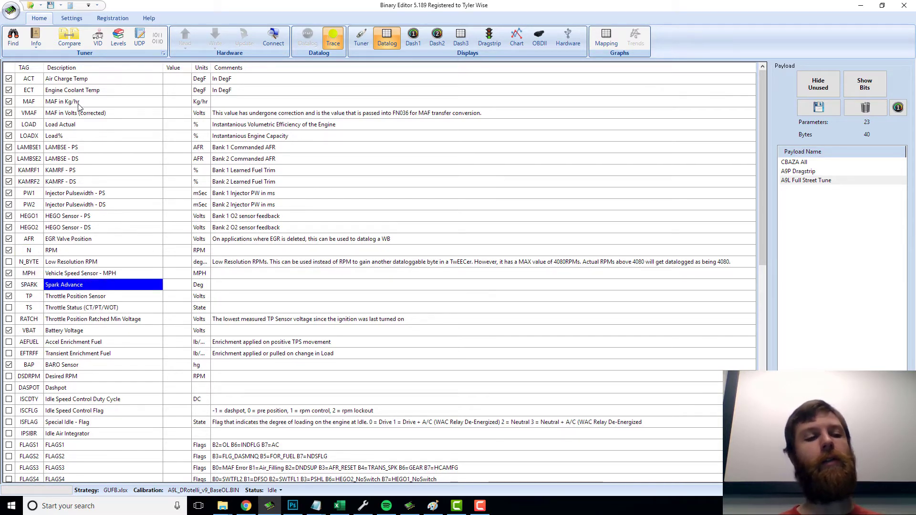
{"action": "key", "text": "Down"}
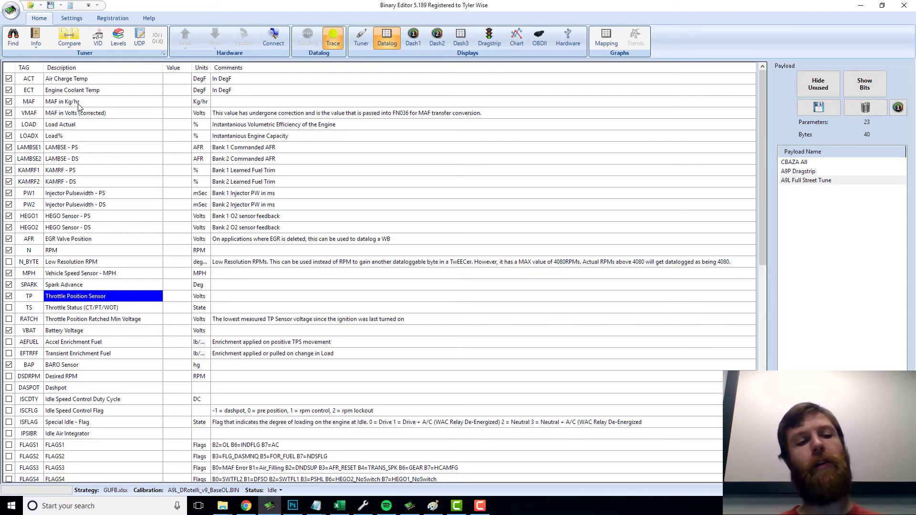
Review the VBAT battery voltage and BAP barometric sensor entries in the datalog parameter list
{"action": "key", "text": "Down"}
{"action": "key", "text": "Down"}
{"action": "key", "text": "Down"}
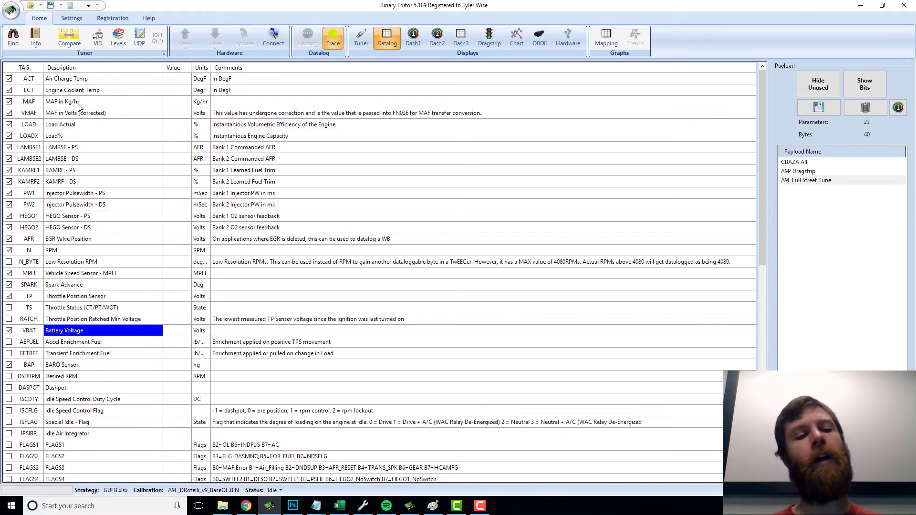
{"action": "key", "text": "Down"}
{"action": "key", "text": "Down"}
{"action": "key", "text": "Down"}
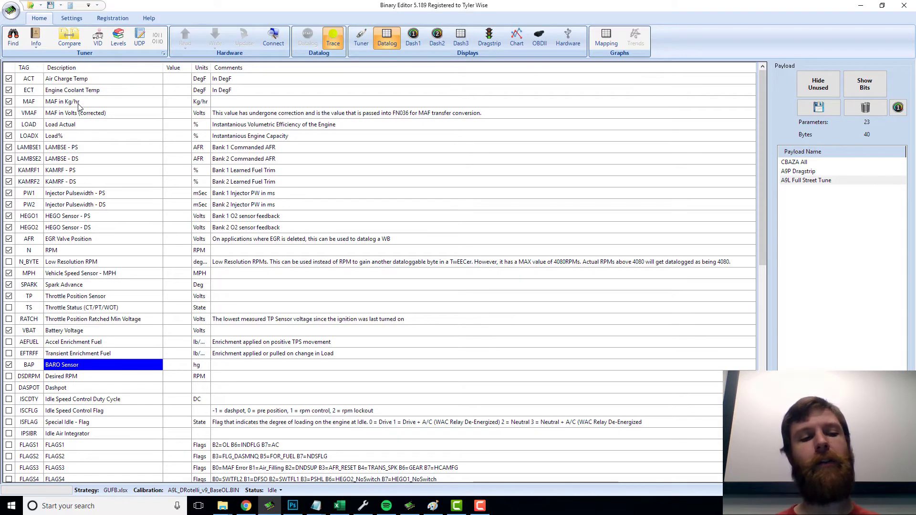
{"action": "key", "text": "Left"}
{"action": "key", "text": "Right"}
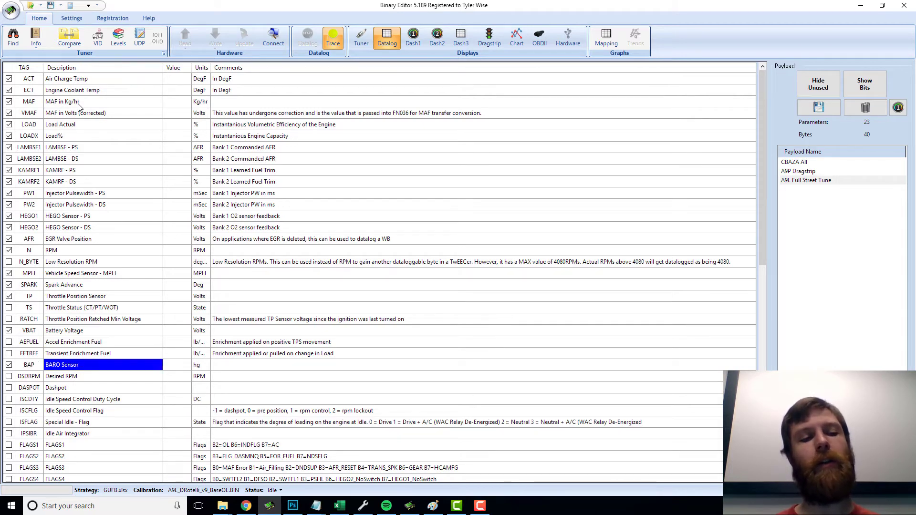
Review the PWOFS injector offset and INJDLY injector delay entries further down the datalog parameter list
{"action": "key", "text": "Down"}
{"action": "key", "text": "Down"}
{"action": "key", "text": "Down"}
{"action": "key", "text": "Down"}
{"action": "key", "text": "Down"}
{"action": "key", "text": "Down"}
{"action": "key", "text": "Down"}
{"action": "key", "text": "Down"}
{"action": "key", "text": "Down"}
{"action": "key", "text": "Down"}
{"action": "key", "text": "Down"}
{"action": "key", "text": "Down"}
{"action": "key", "text": "Down"}
{"action": "key", "text": "Down"}
{"action": "key", "text": "Down"}
{"action": "key", "text": "Down"}
{"action": "key", "text": "Down"}
{"action": "key", "text": "Down"}
{"action": "key", "text": "Down"}
{"action": "key", "text": "Down"}
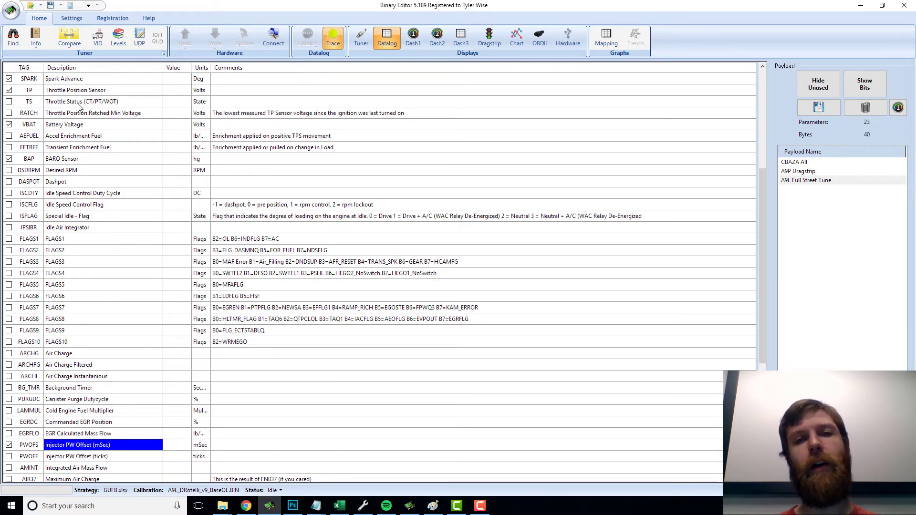
{"action": "scroll", "coordinate": [78, 106], "scroll_direction": "down", "scroll_amount": 7}
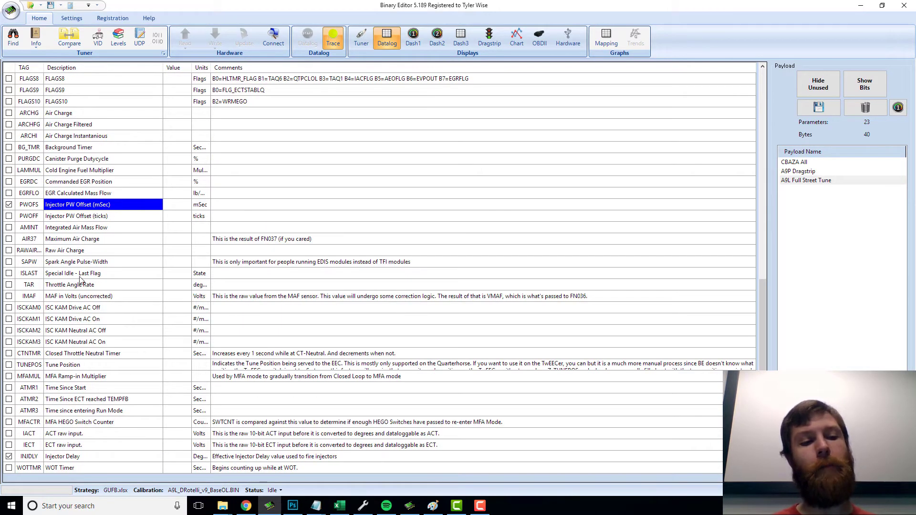
{"action": "left_click", "coordinate": [109, 458]}
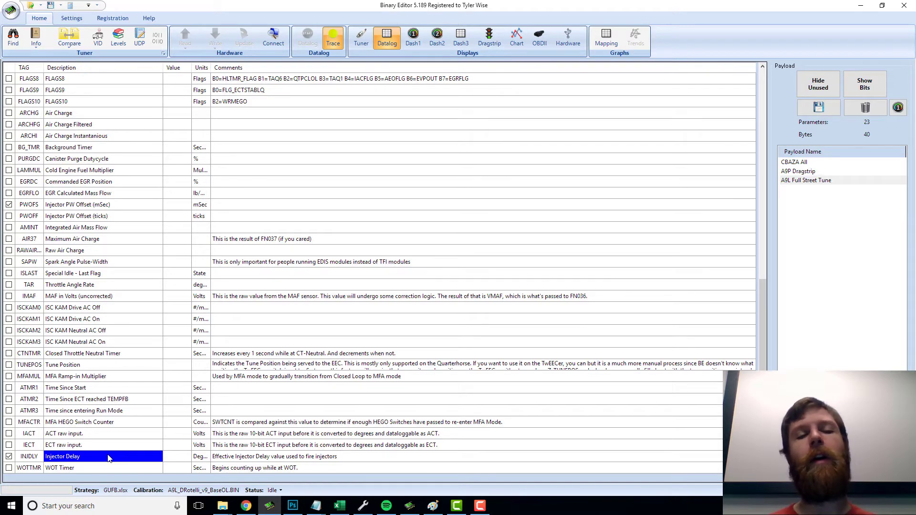
Return to the KAMRF1 learned fuel trim entry and display the Dash1 gauges
{"action": "scroll", "coordinate": [109, 458], "scroll_direction": "up", "scroll_amount": 13}
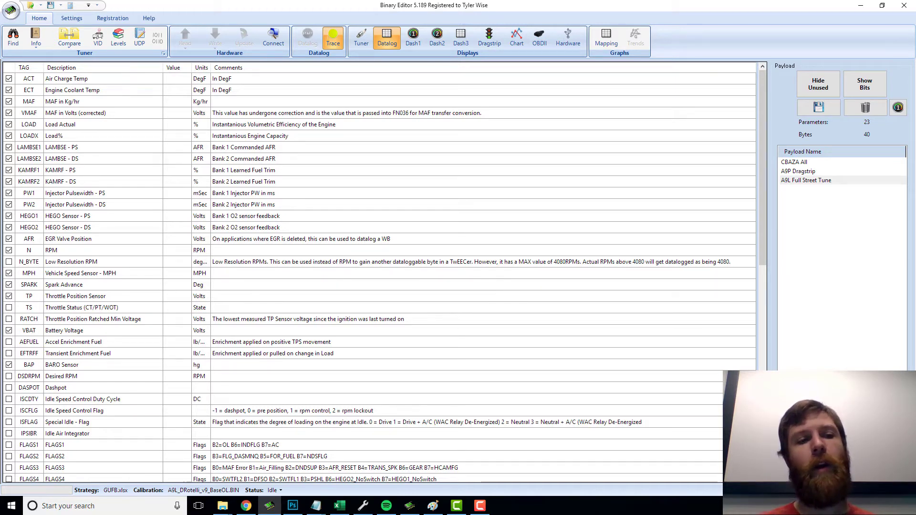
{"action": "left_click", "coordinate": [81, 172]}
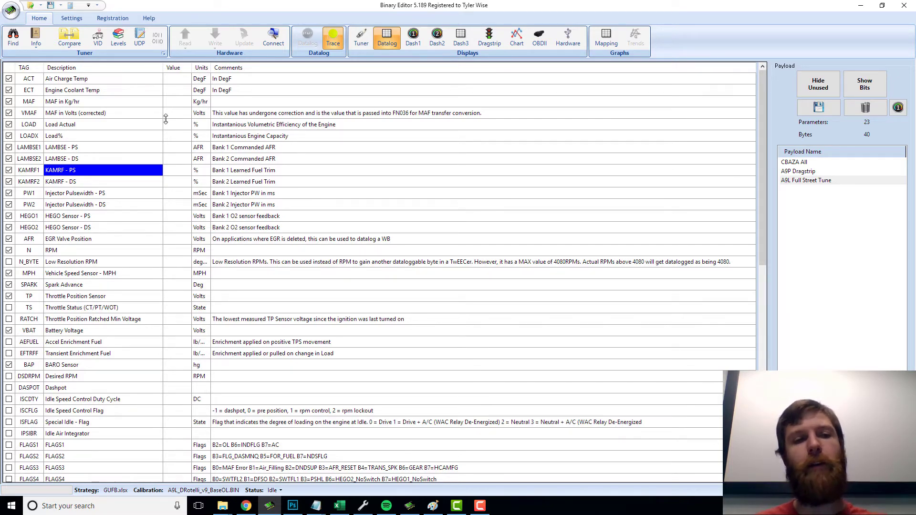
{"action": "left_click", "coordinate": [422, 44]}
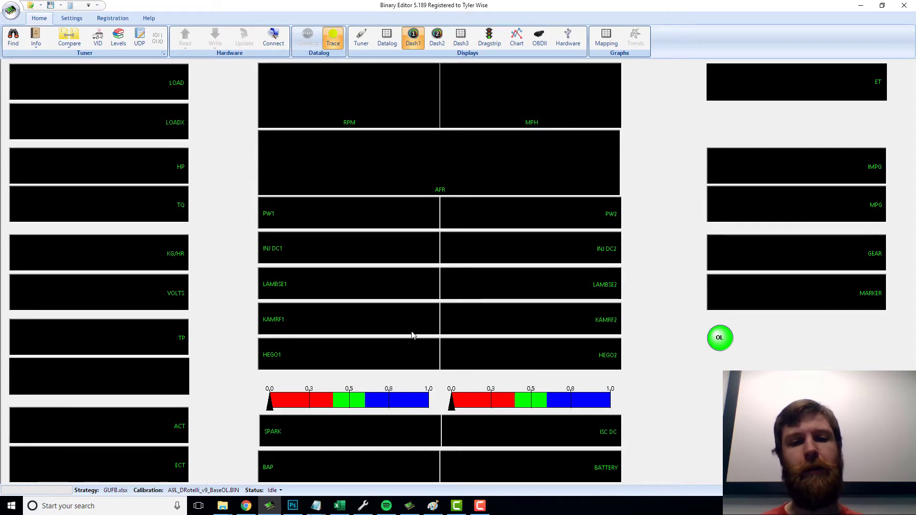
Display the Fuel - Adaptive Learning scalars and compare the MAXADP (KAMRF Maximum) and MINADP (KAMRF Minimum) limits
{"action": "left_click", "coordinate": [361, 38]}
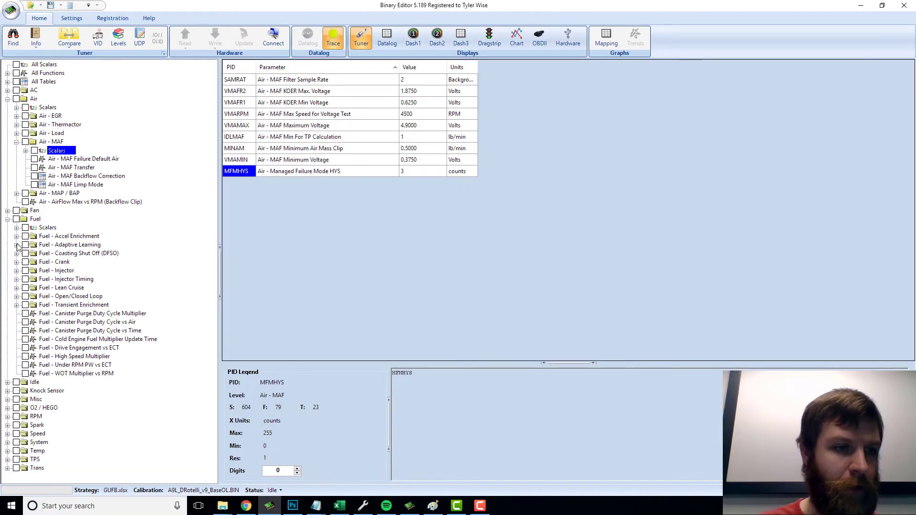
{"action": "left_click", "coordinate": [16, 245]}
{"action": "left_click", "coordinate": [51, 254]}
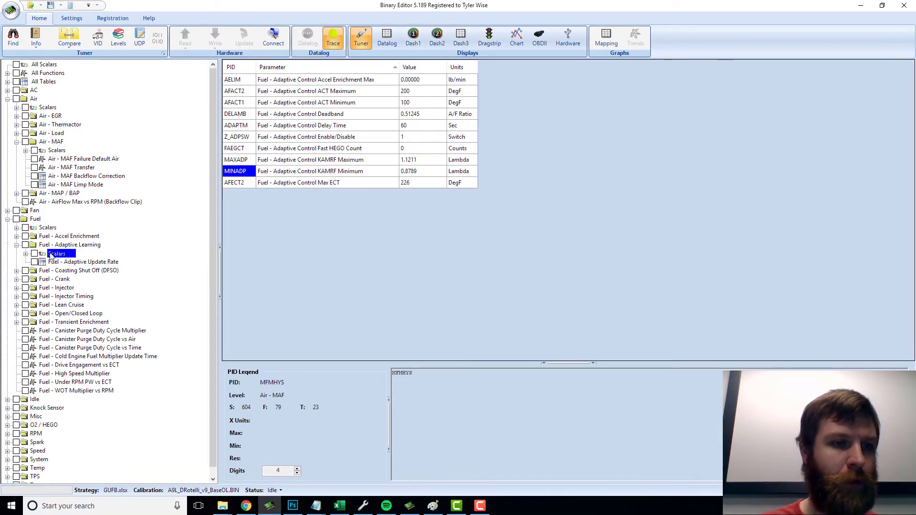
{"action": "left_click", "coordinate": [386, 161]}
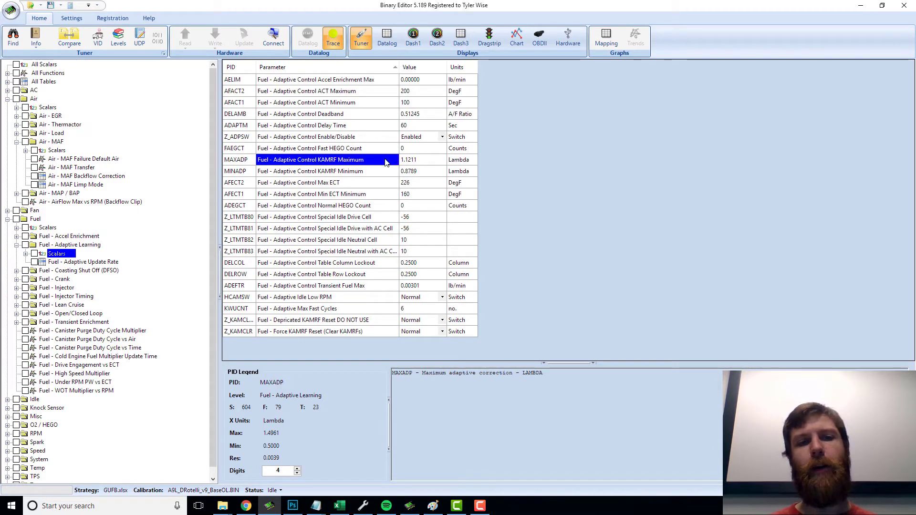
{"action": "key", "text": "Down"}
{"action": "key", "text": "Up"}
{"action": "key", "text": "Down"}
{"action": "key", "text": "Up"}
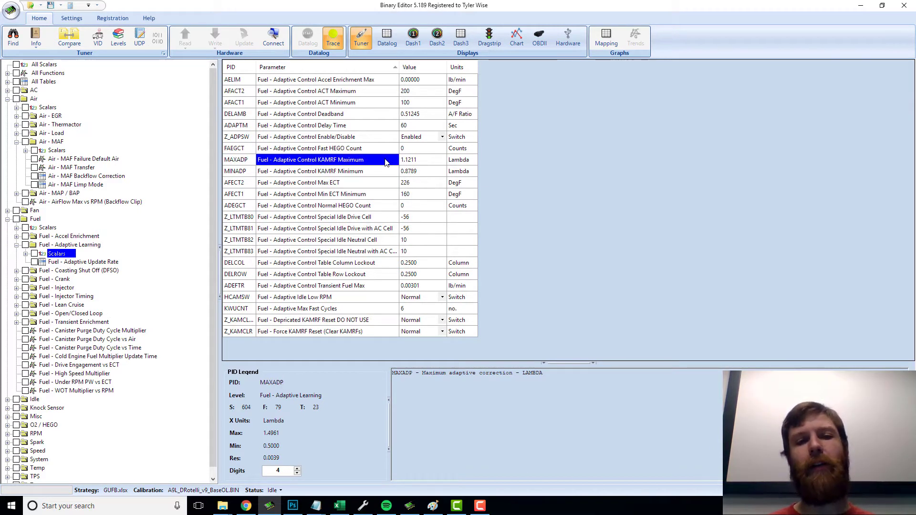
{"action": "key", "text": "Right"}
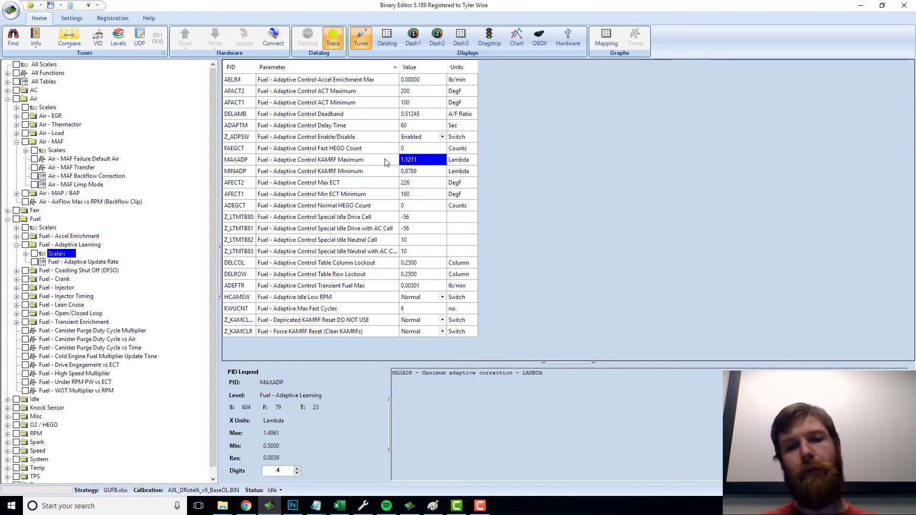
{"action": "key", "text": "Down"}
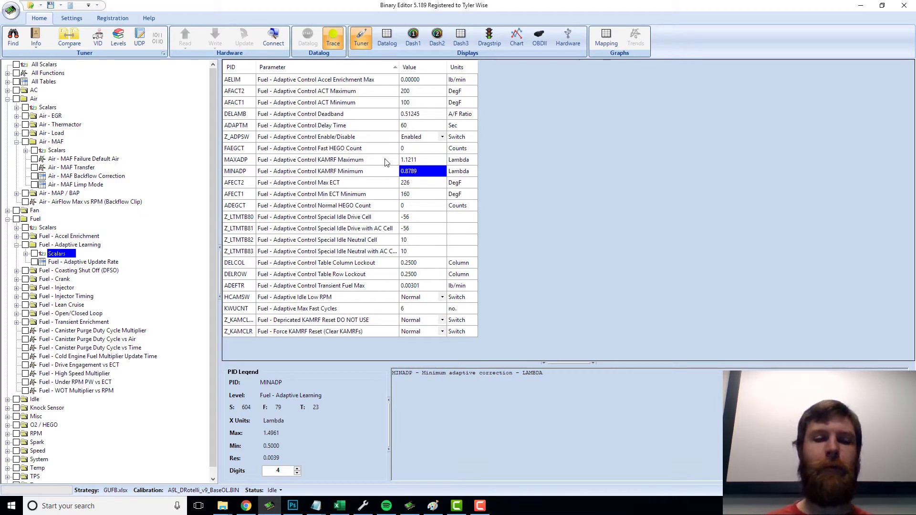
{"action": "key", "text": "Up"}
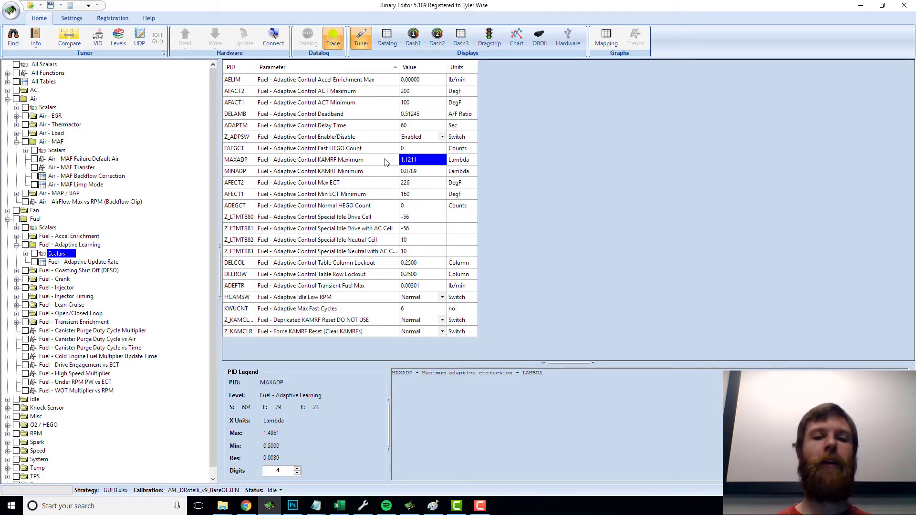
{"action": "key", "text": "Down"}
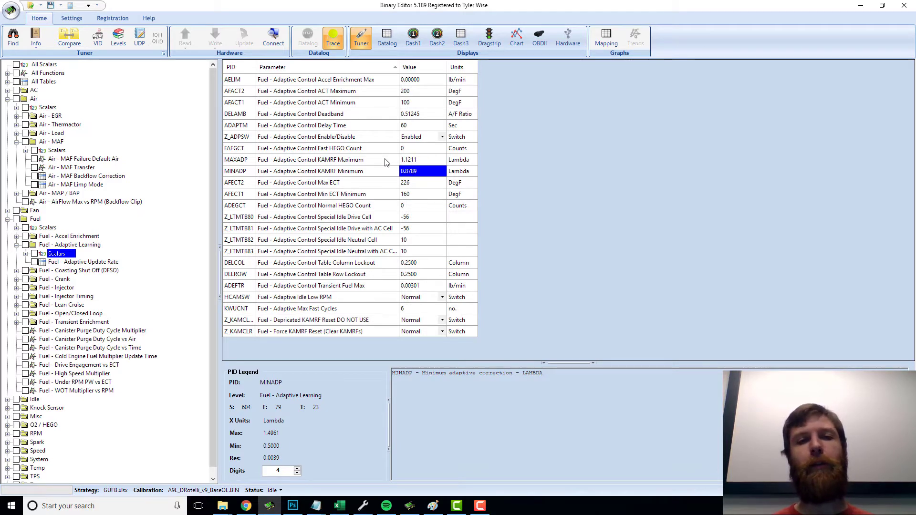
Display the recorded datalog chart and examine the N and KAMRF1 traces
{"action": "left_click", "coordinate": [413, 38]}
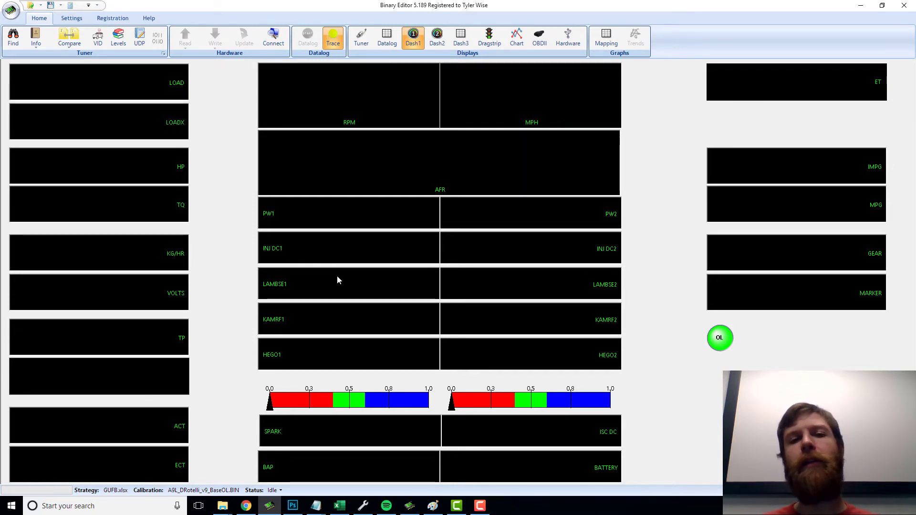
{"action": "left_click", "coordinate": [517, 45]}
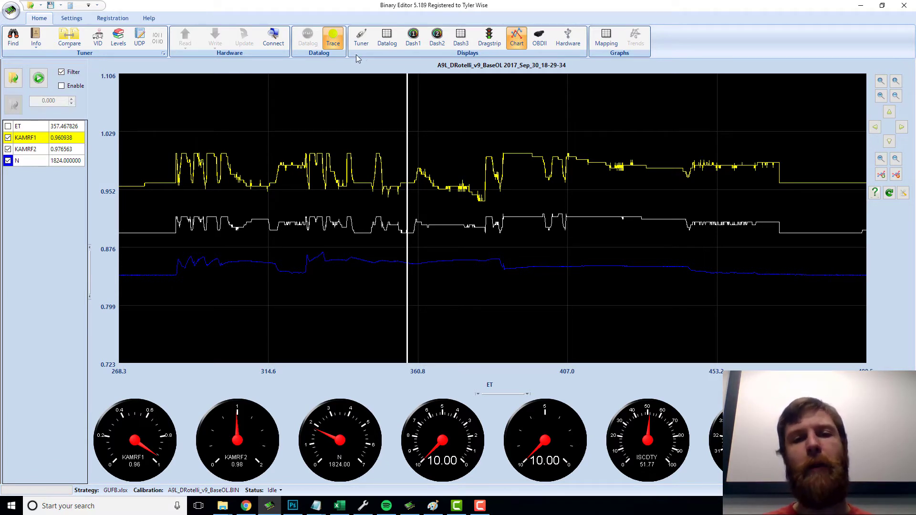
{"action": "left_click", "coordinate": [35, 162]}
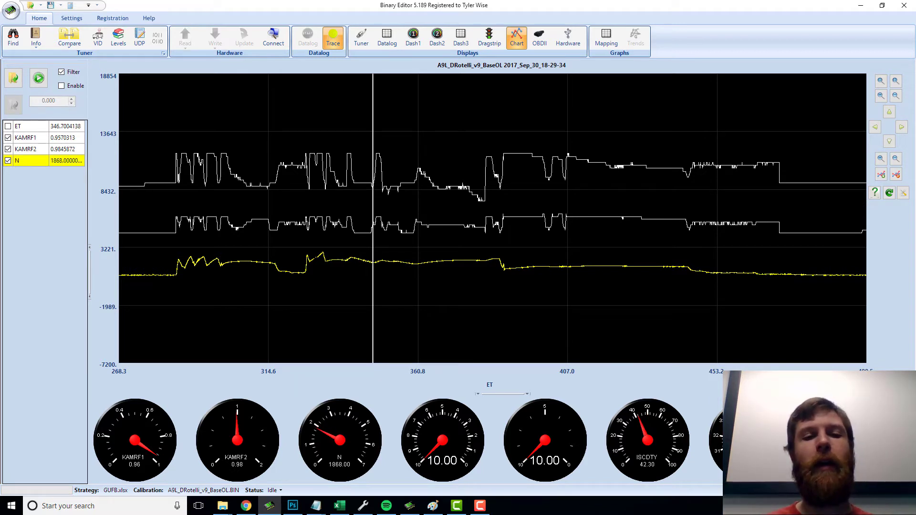
{"action": "left_click", "coordinate": [68, 138]}
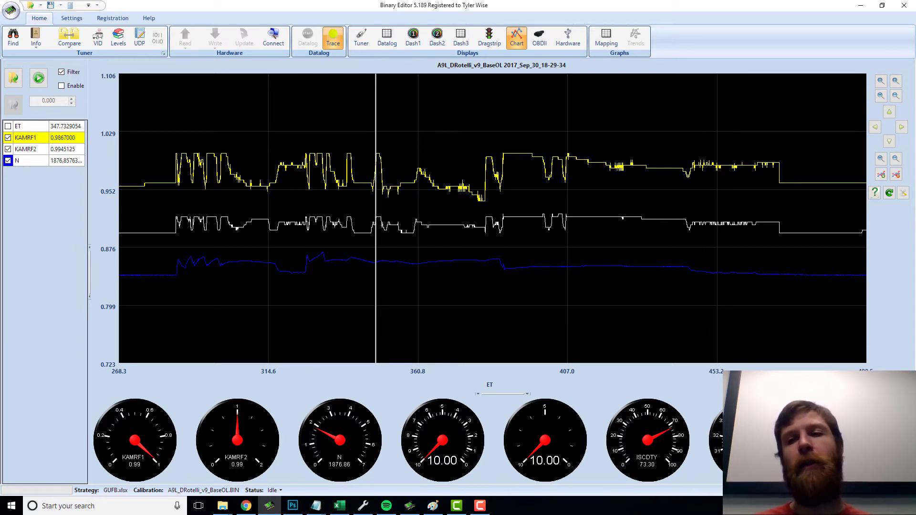
Compare the KAMRF1 and KAMRF2 traces in a later stretch of the datalog chart
{"action": "left_click", "coordinate": [902, 128]}
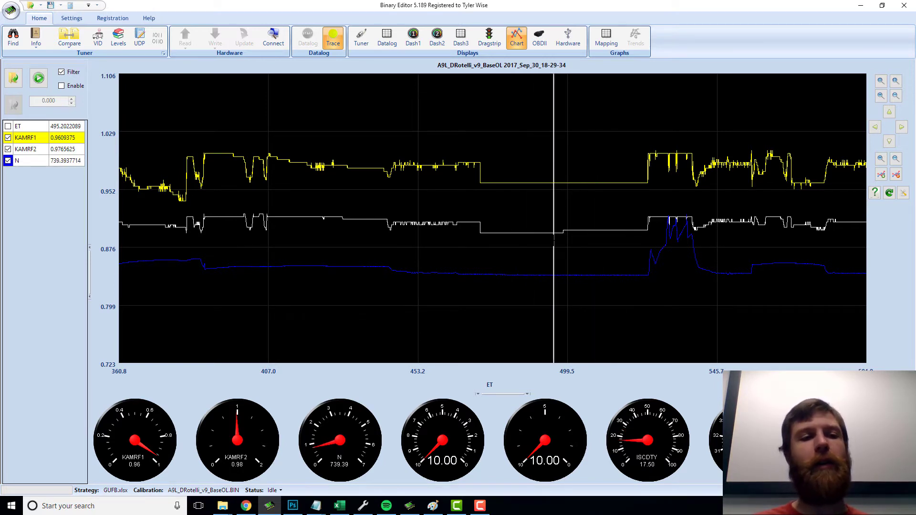
{"action": "left_click", "coordinate": [65, 149]}
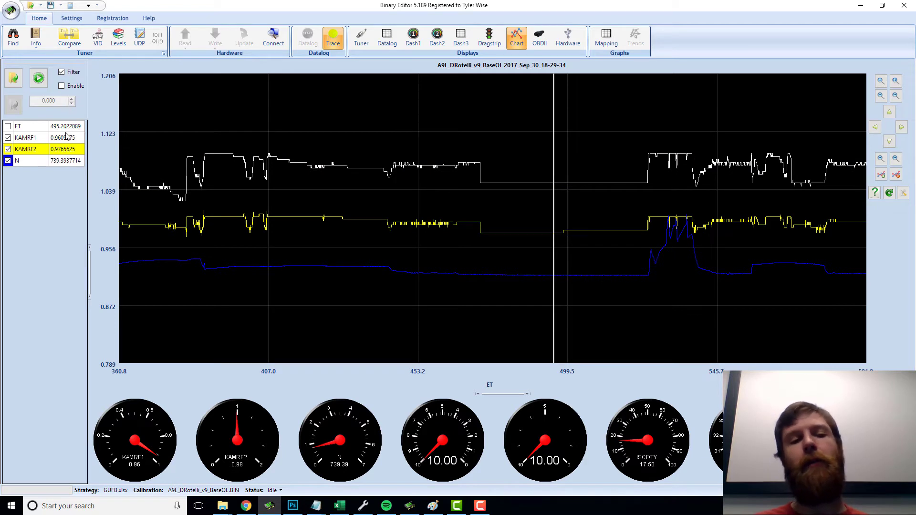
{"action": "left_click", "coordinate": [66, 138]}
{"action": "left_click", "coordinate": [68, 148]}
{"action": "left_click", "coordinate": [69, 138]}
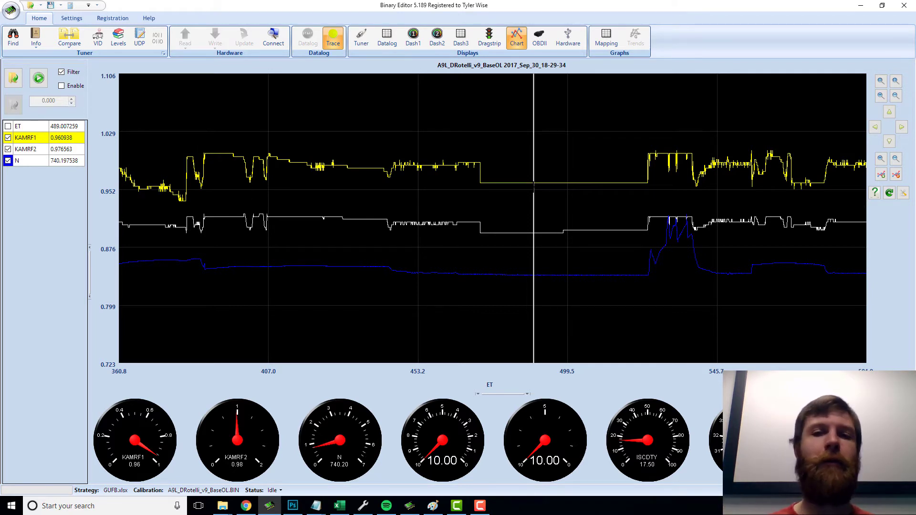
Switch to EEC Analyzer and look over the available datalog files and the loaded datalog's records
{"action": "left_click", "coordinate": [410, 509]}
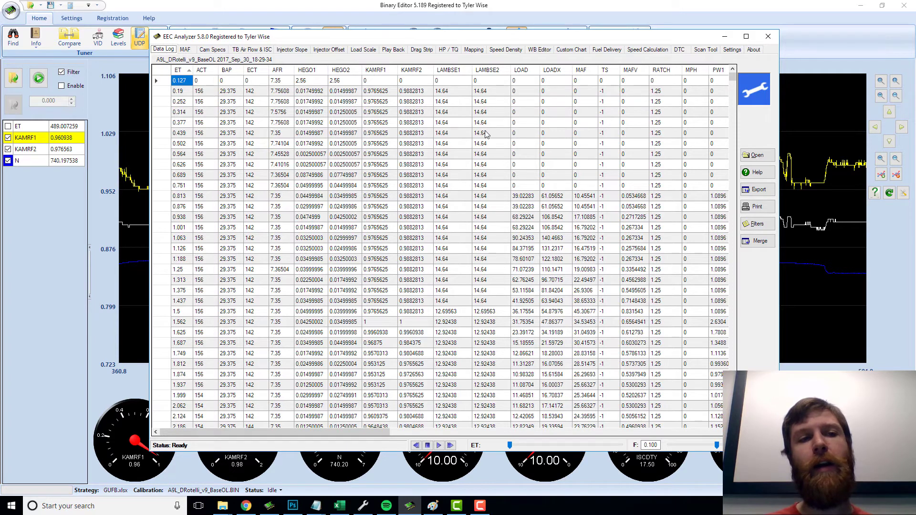
{"action": "left_click", "coordinate": [756, 155]}
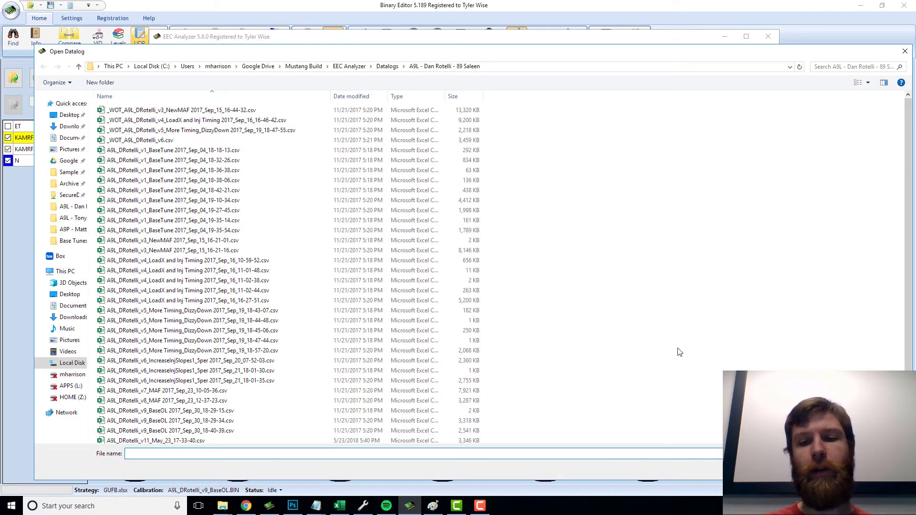
{"action": "left_click", "coordinate": [883, 468]}
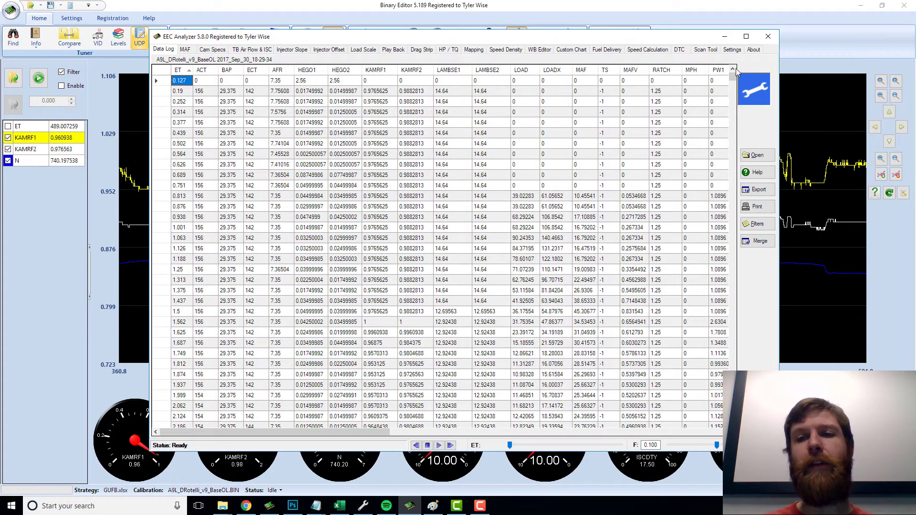
{"action": "left_click_drag", "start_coordinate": [733, 78], "coordinate": [733, 151]}
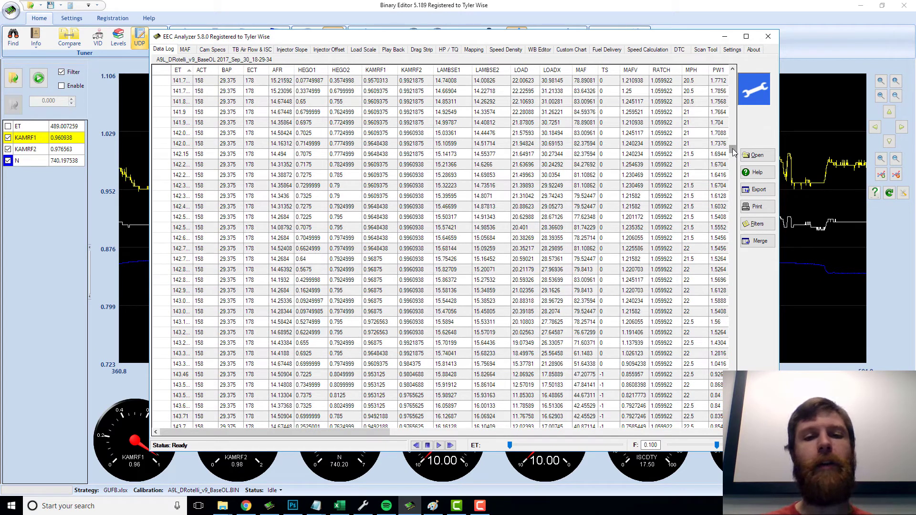
Display the MAF transfer table and highlight its existing Volt 1 and Flow 1 curve values
{"action": "left_click", "coordinate": [188, 50]}
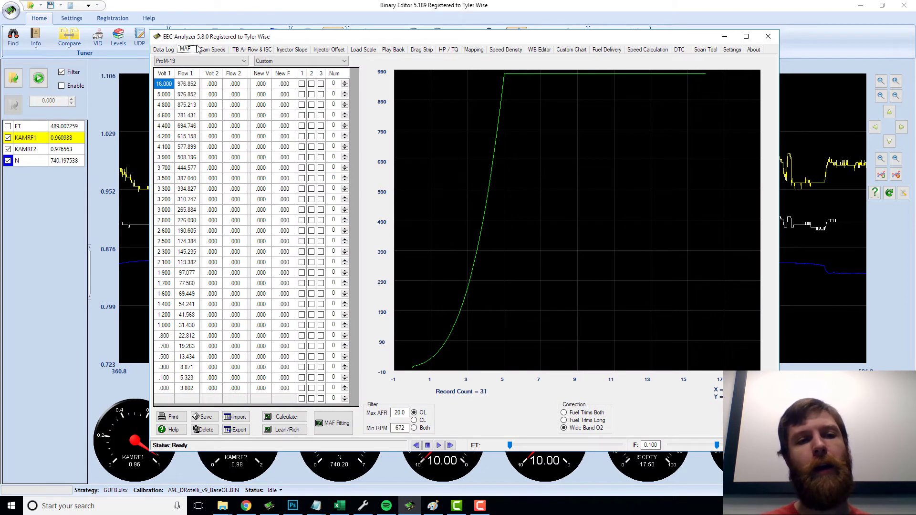
{"action": "left_click", "coordinate": [181, 86]}
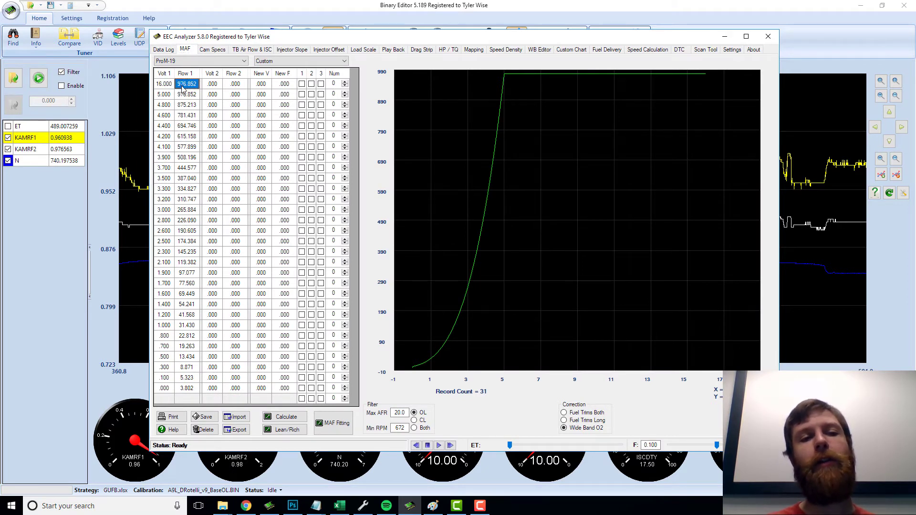
{"action": "left_click_drag", "start_coordinate": [166, 86], "coordinate": [192, 393]}
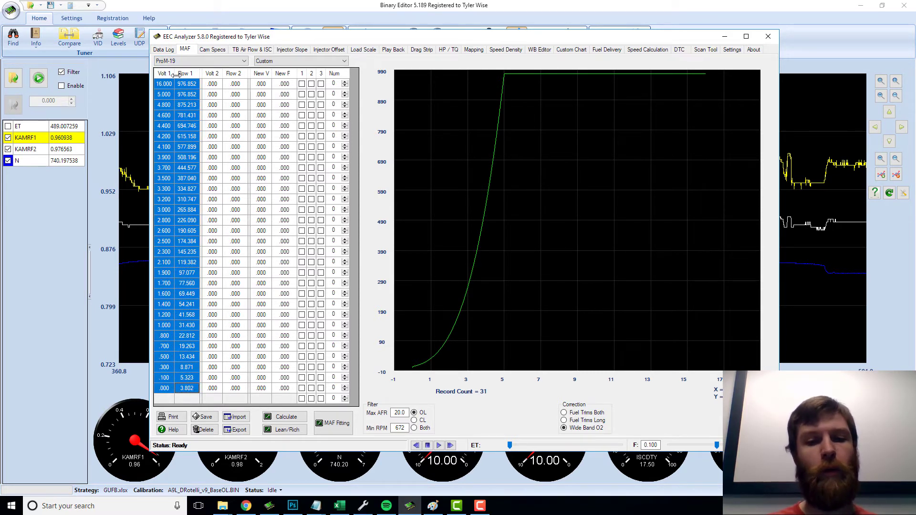
Switch to Binary Editor and copy all volts and kg/hr values of the Air - MAF Transfer function
{"action": "left_click", "coordinate": [339, 8]}
{"action": "left_click", "coordinate": [368, 42]}
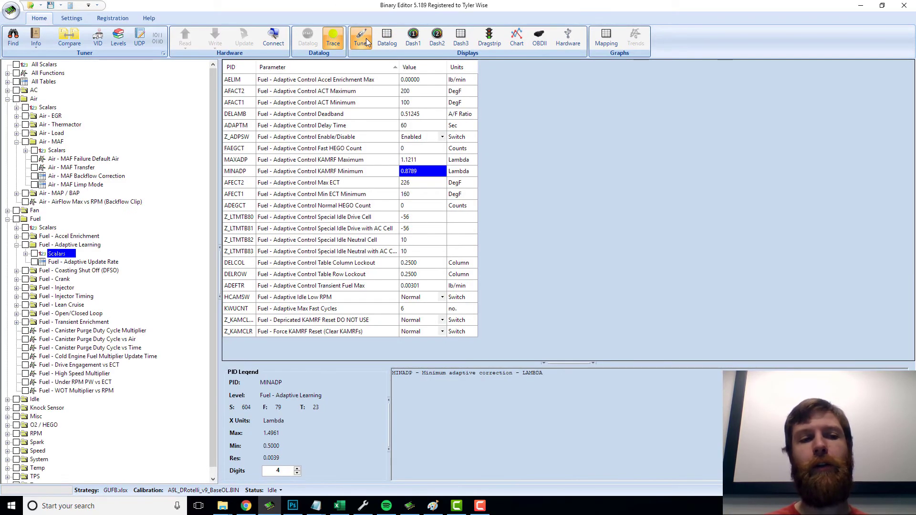
{"action": "left_click", "coordinate": [83, 168]}
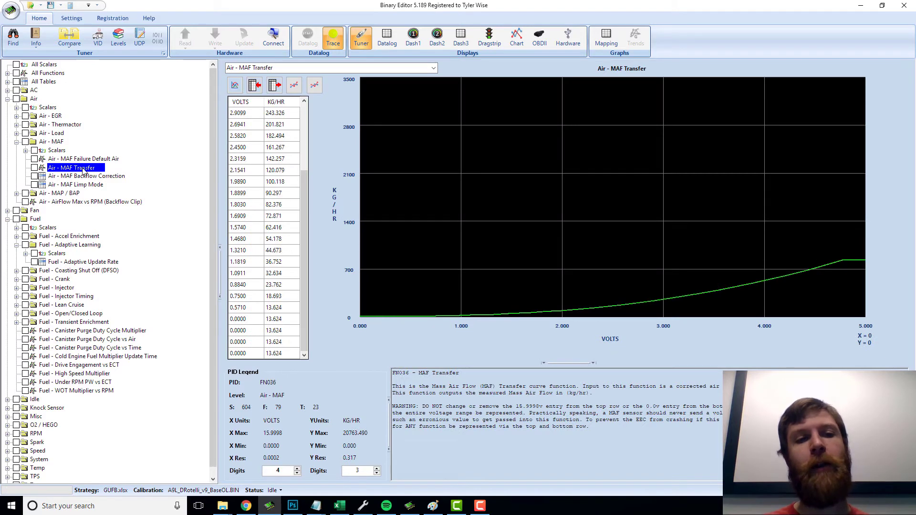
{"action": "left_click", "coordinate": [279, 161]}
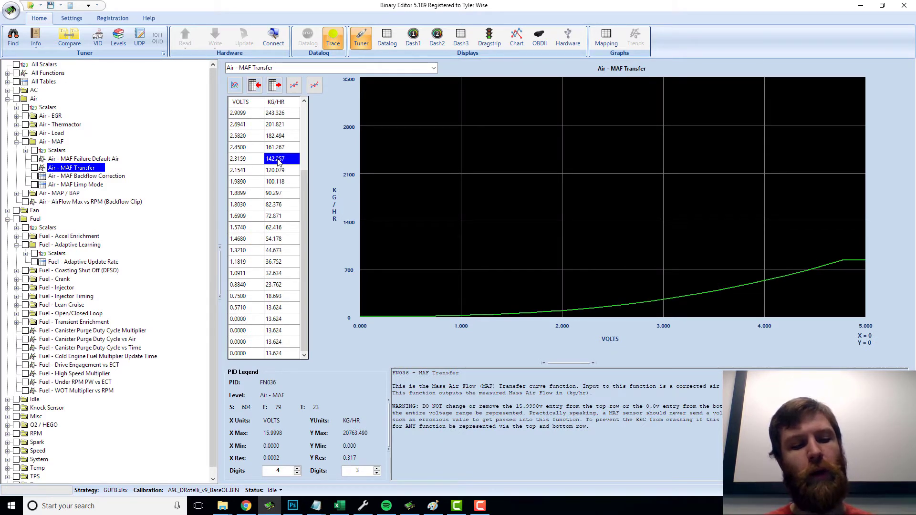
{"action": "key", "text": "ctrl+a"}
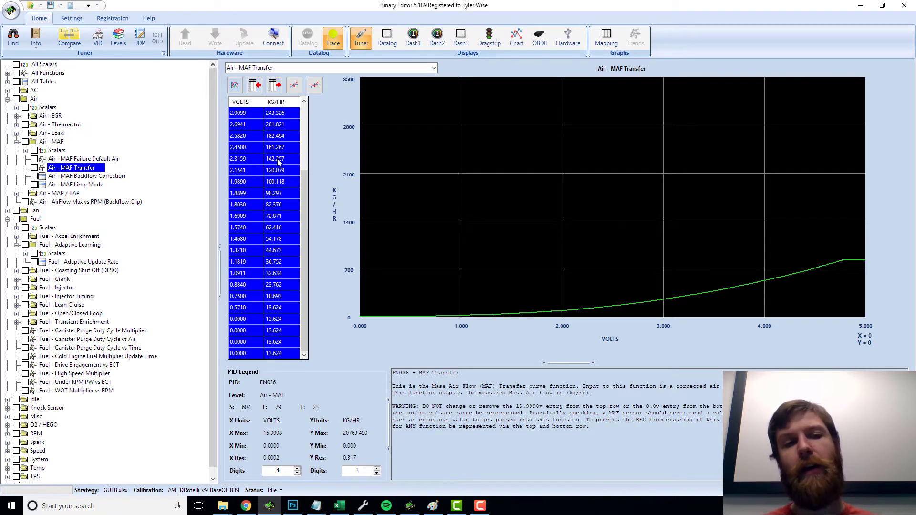
{"action": "right_click", "coordinate": [278, 162]}
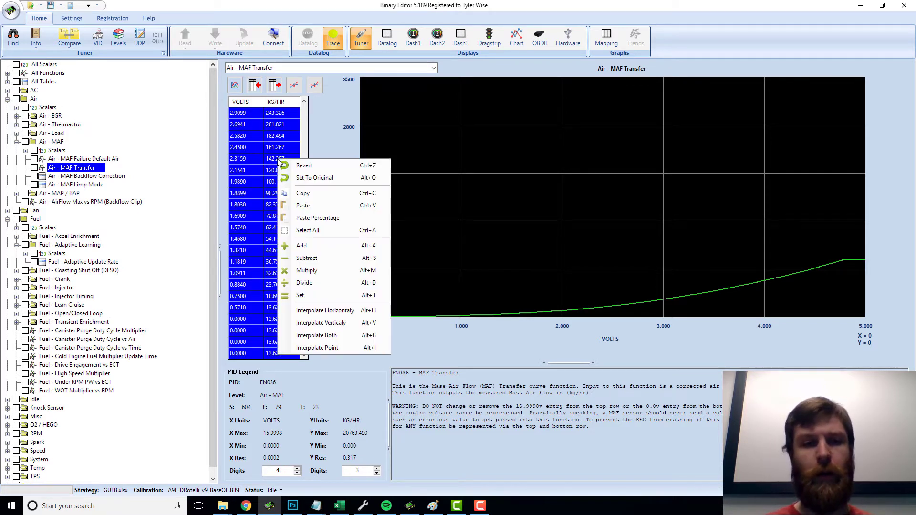
{"action": "left_click", "coordinate": [351, 195]}
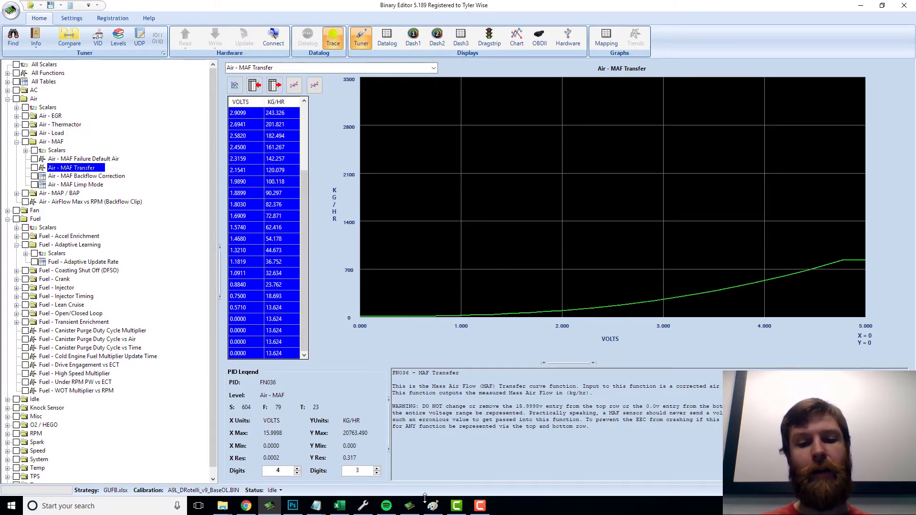
Switch back to EEC Analyzer and paste the copied MAF transfer curve into Volt 1 and Flow 1, starting at the first row
{"action": "left_click", "coordinate": [409, 505]}
{"action": "key", "text": "ctrl+v"}
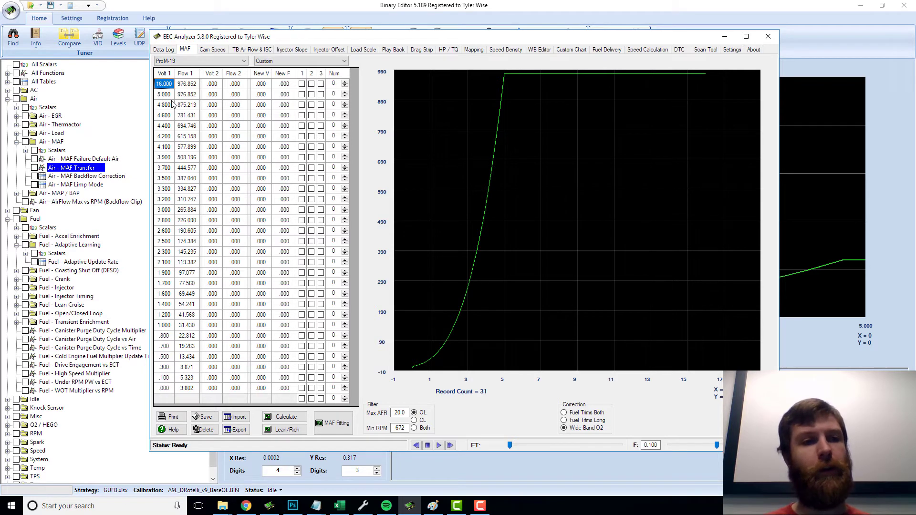
{"action": "key", "text": "ctrl+v"}
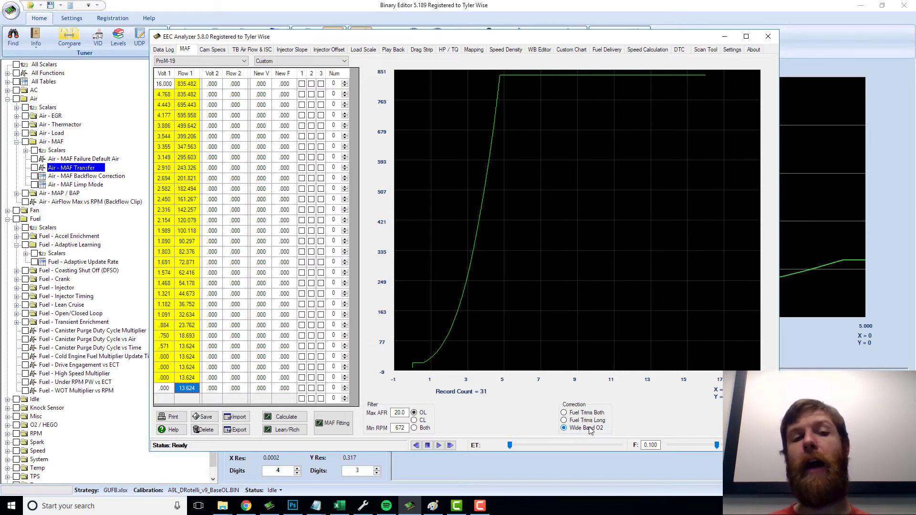
Calculate the new MAF curve using Fuel Trims Both as the correction and the CL filter
{"action": "left_click", "coordinate": [564, 421]}
{"action": "left_click", "coordinate": [563, 413]}
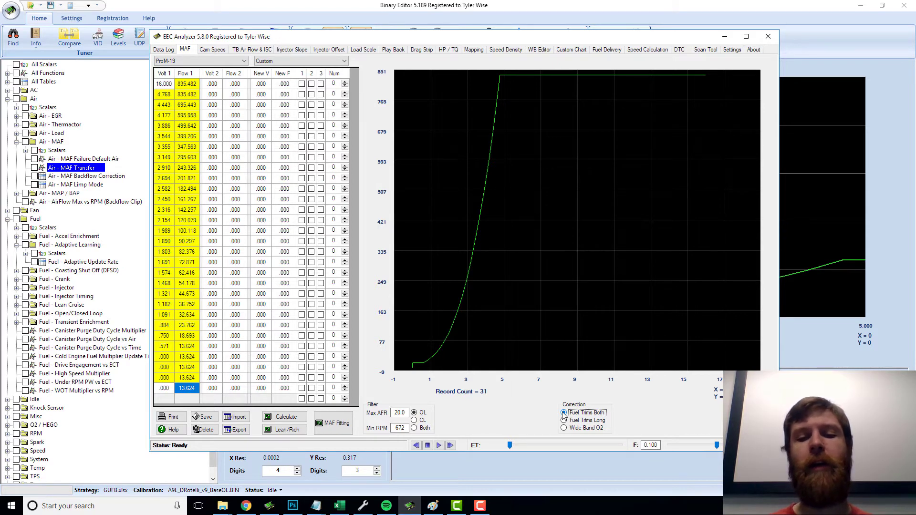
{"action": "left_click", "coordinate": [413, 420]}
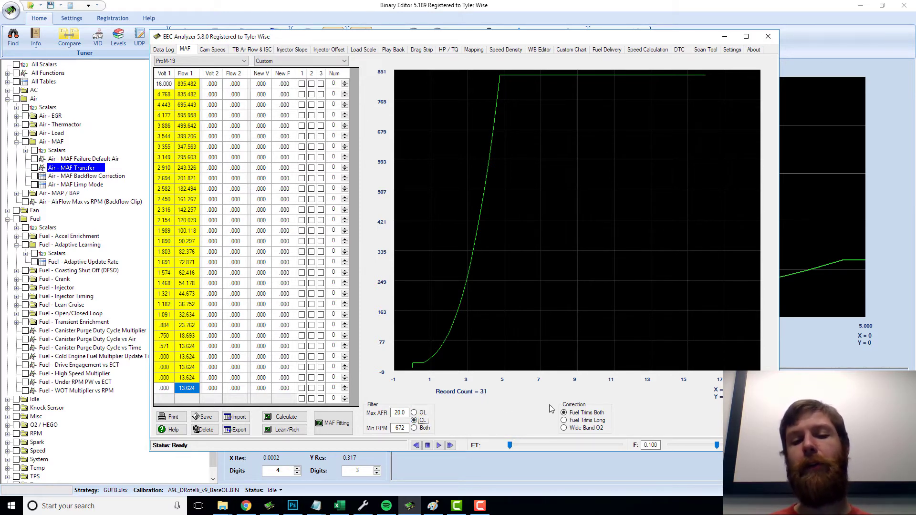
{"action": "left_click", "coordinate": [294, 417]}
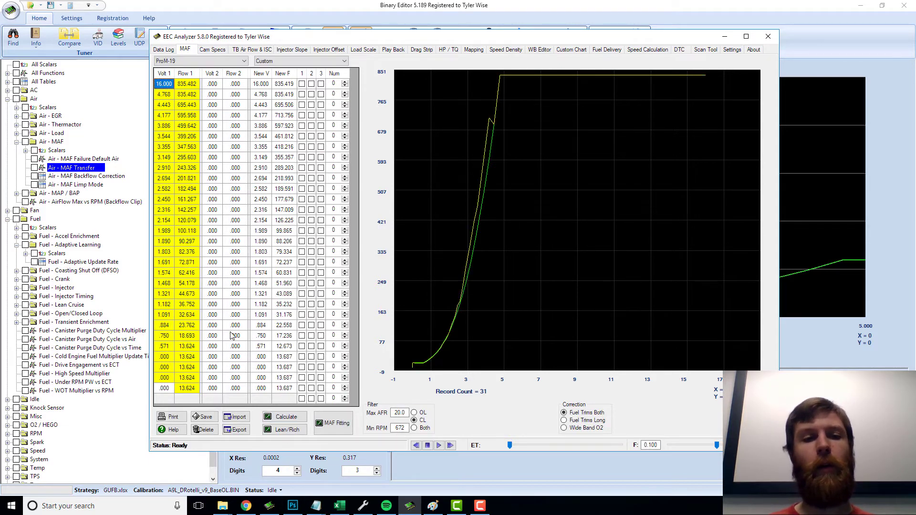
Examine the calculated New V and New F values from the 3.886 V row down to the zero-volt rows
{"action": "left_click_drag", "start_coordinate": [261, 126], "coordinate": [279, 365]}
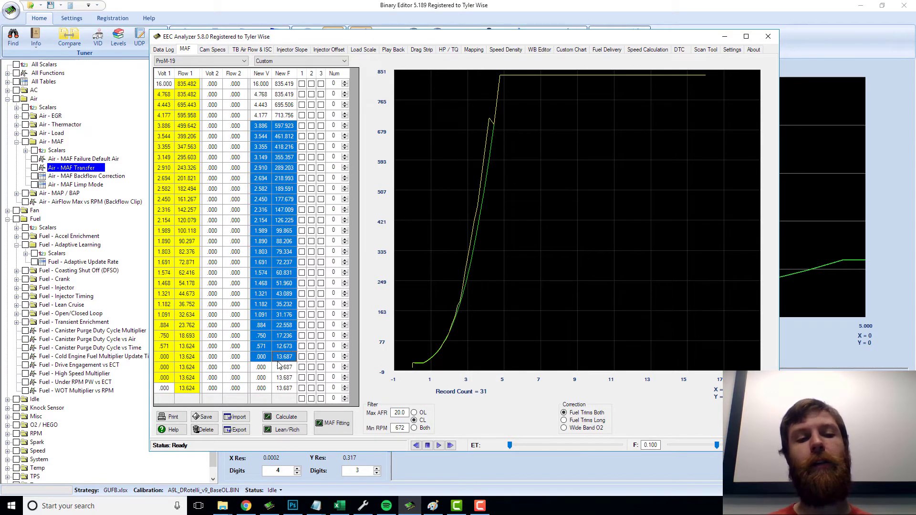
{"action": "left_click", "coordinate": [278, 314]}
{"action": "left_click_drag", "start_coordinate": [288, 390], "coordinate": [286, 251]}
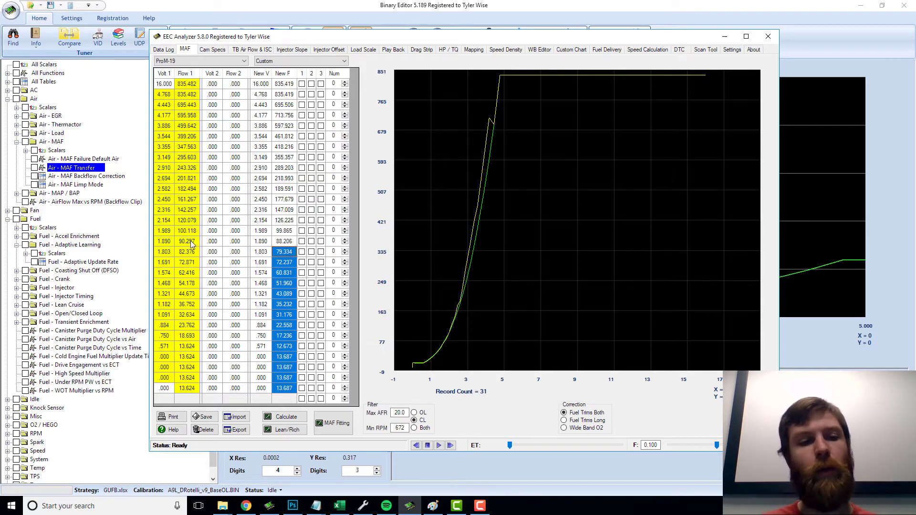
Compare the original Flow 1 values with the calculated New F values at 1.890, 1.803 and 1.691 V
{"action": "left_click_drag", "start_coordinate": [161, 244], "coordinate": [183, 246]}
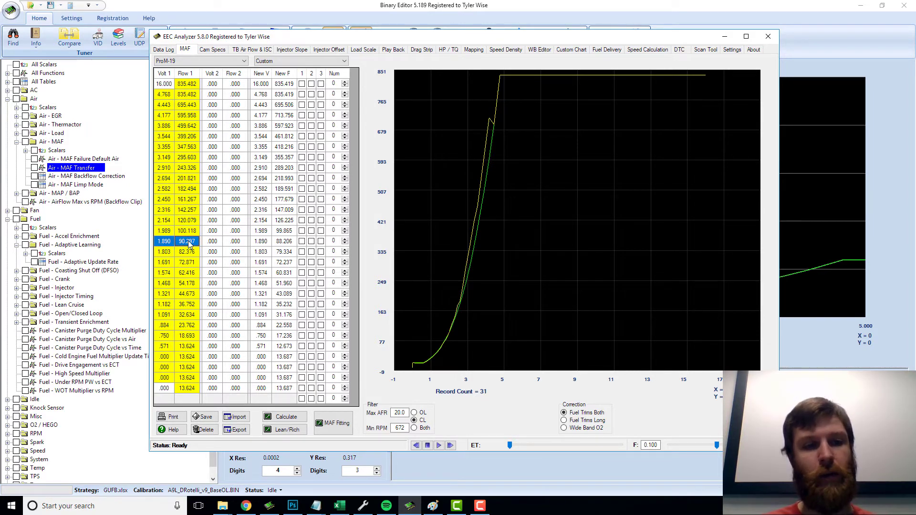
{"action": "left_click", "coordinate": [279, 243]}
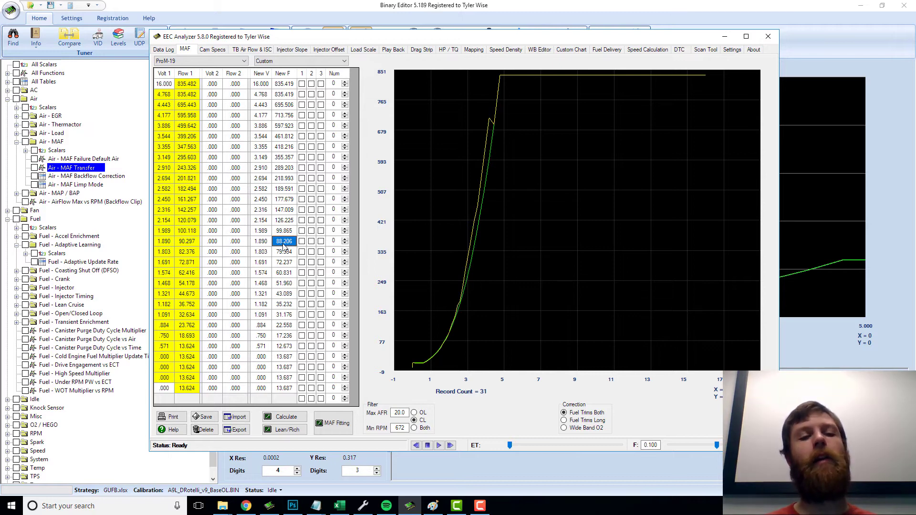
{"action": "left_click", "coordinate": [187, 251]}
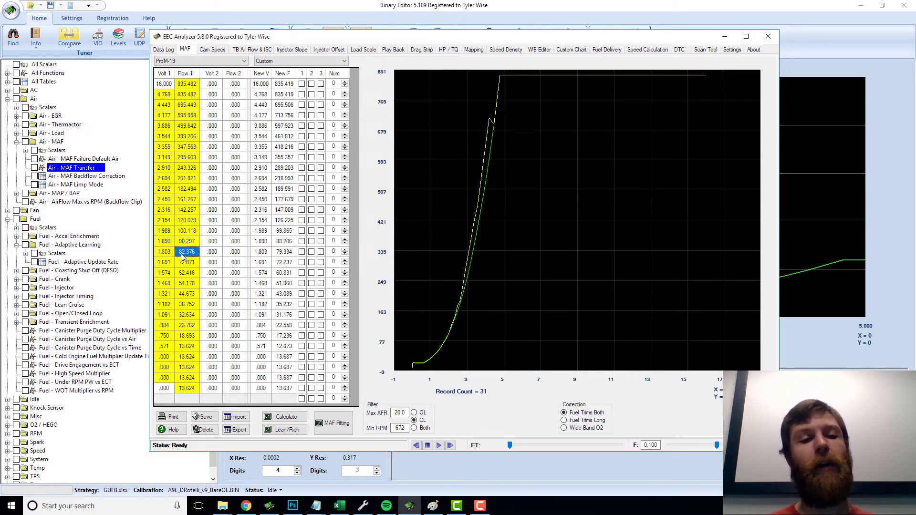
{"action": "left_click", "coordinate": [275, 253]}
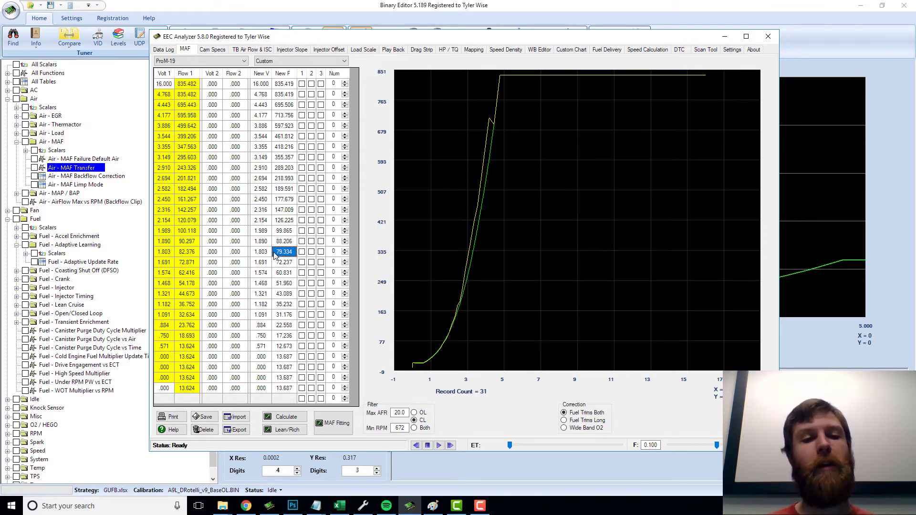
{"action": "left_click", "coordinate": [192, 263]}
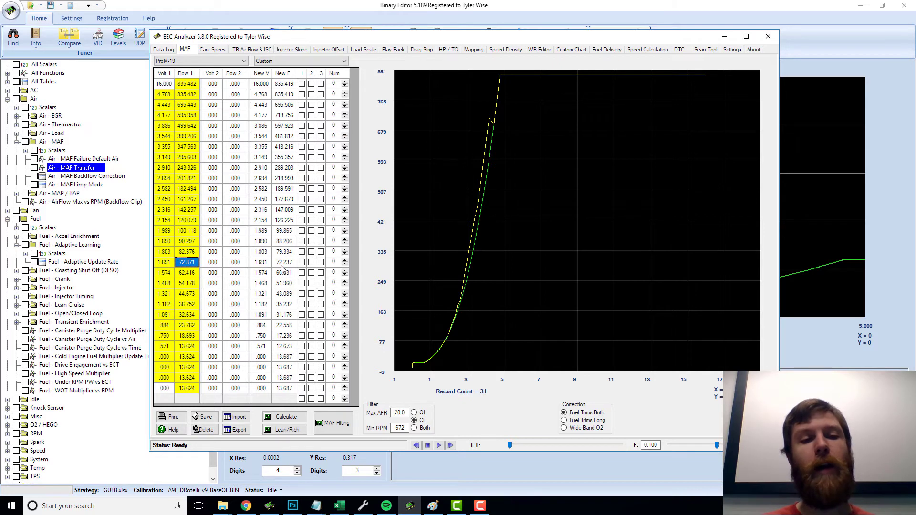
{"action": "left_click", "coordinate": [282, 263]}
{"action": "left_click", "coordinate": [196, 266]}
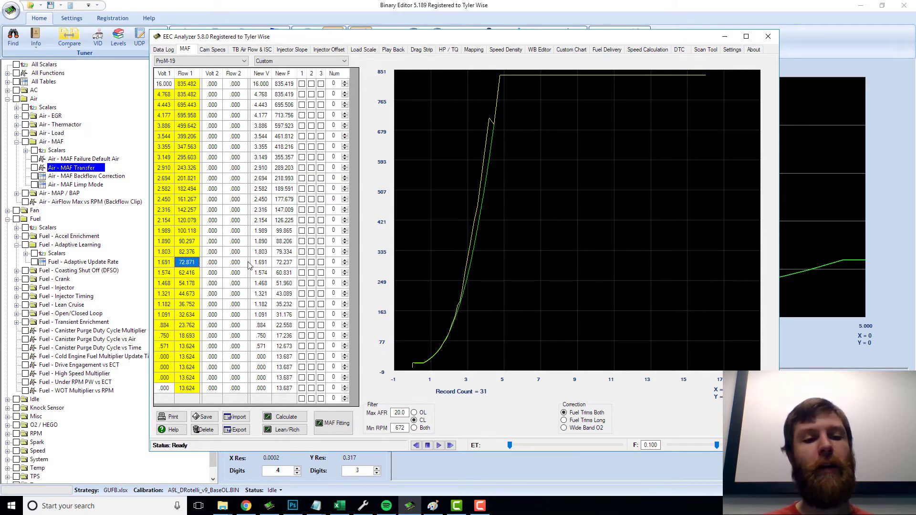
{"action": "left_click", "coordinate": [282, 265]}
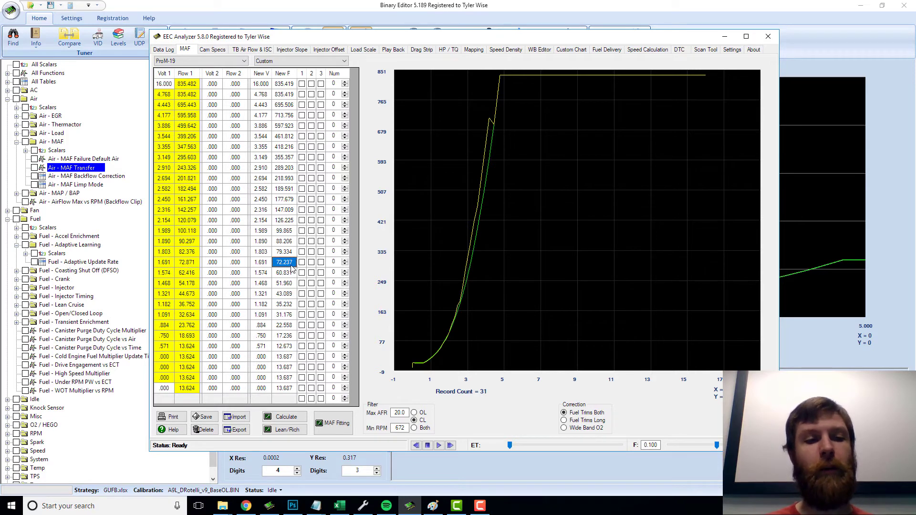
Review the calculated New F values row by row from 1.574 V down to 0.571 V
{"action": "left_click", "coordinate": [288, 273]}
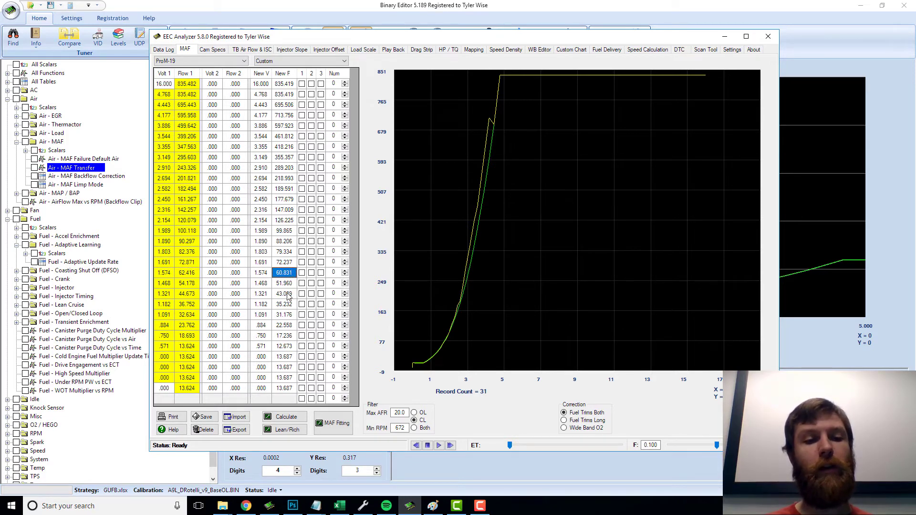
{"action": "left_click", "coordinate": [287, 285]}
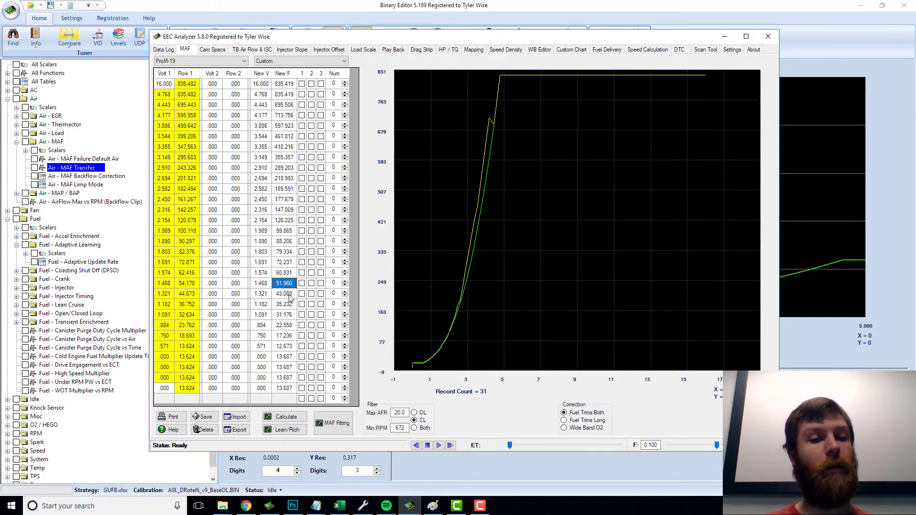
{"action": "left_click", "coordinate": [289, 294]}
{"action": "left_click", "coordinate": [291, 305]}
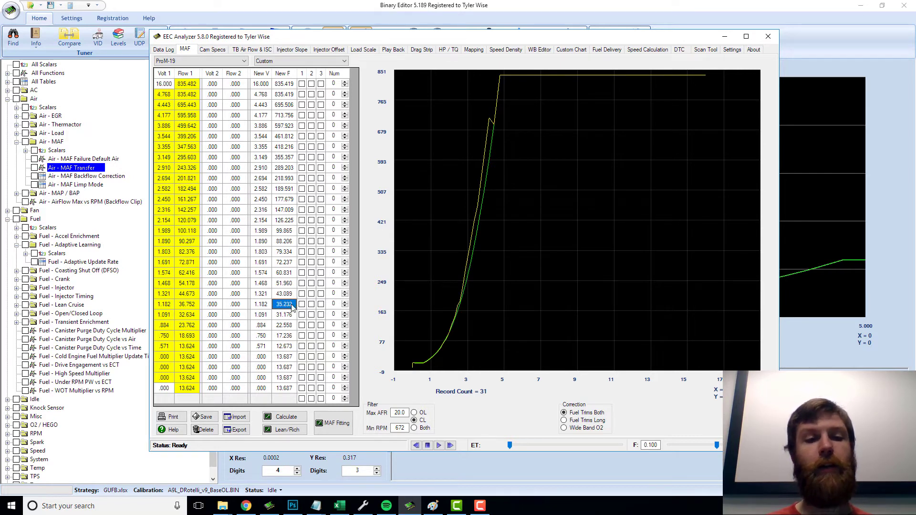
{"action": "left_click", "coordinate": [293, 315]}
{"action": "left_click", "coordinate": [292, 327]}
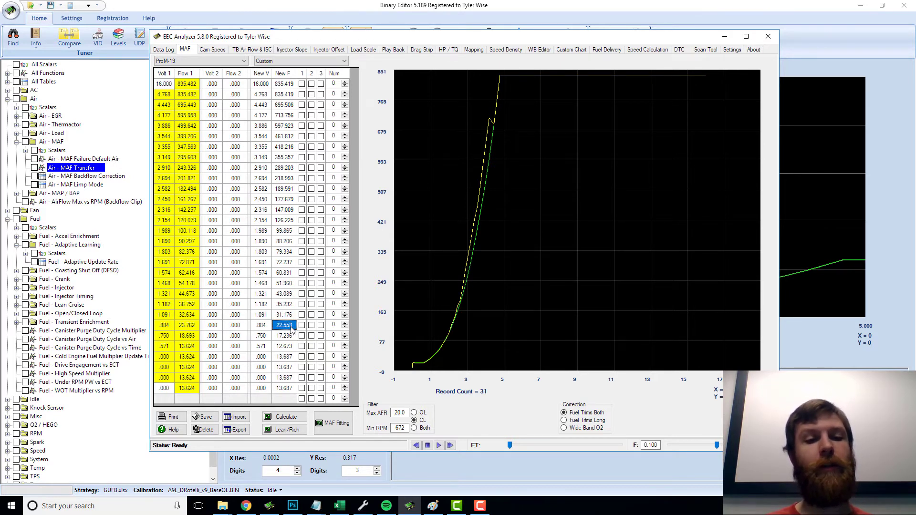
{"action": "left_click", "coordinate": [291, 337]}
{"action": "left_click", "coordinate": [290, 346]}
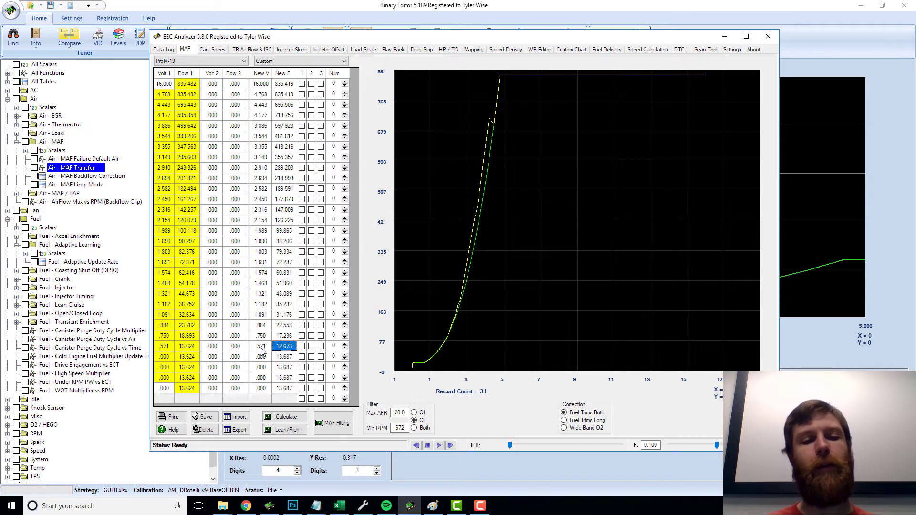
Copy the New F value 12.673 from the 0.571 V row into the four zero-volt rows below it
{"action": "left_click", "coordinate": [281, 348]}
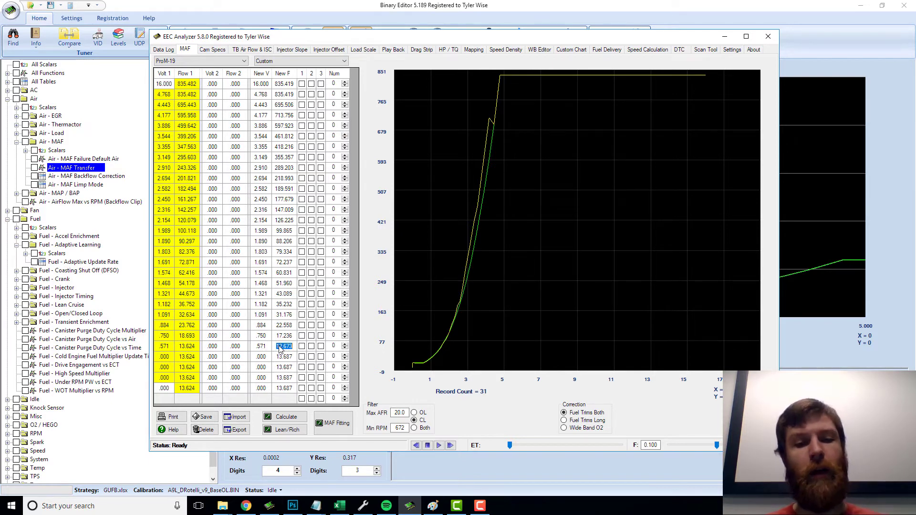
{"action": "key", "text": "ctrl+c"}
{"action": "key", "text": "Down"}
{"action": "key", "text": "ctrl+v"}
{"action": "key", "text": "Down"}
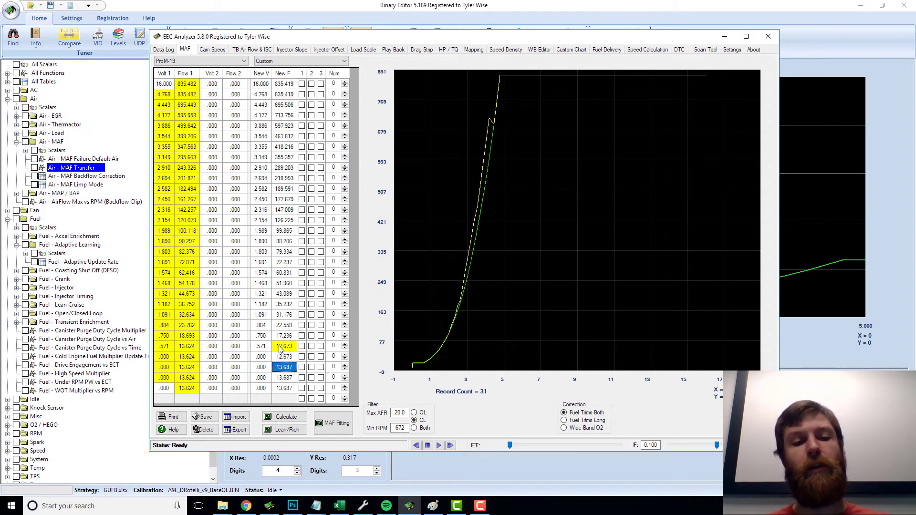
{"action": "key", "text": "ctrl+v"}
{"action": "key", "text": "Down"}
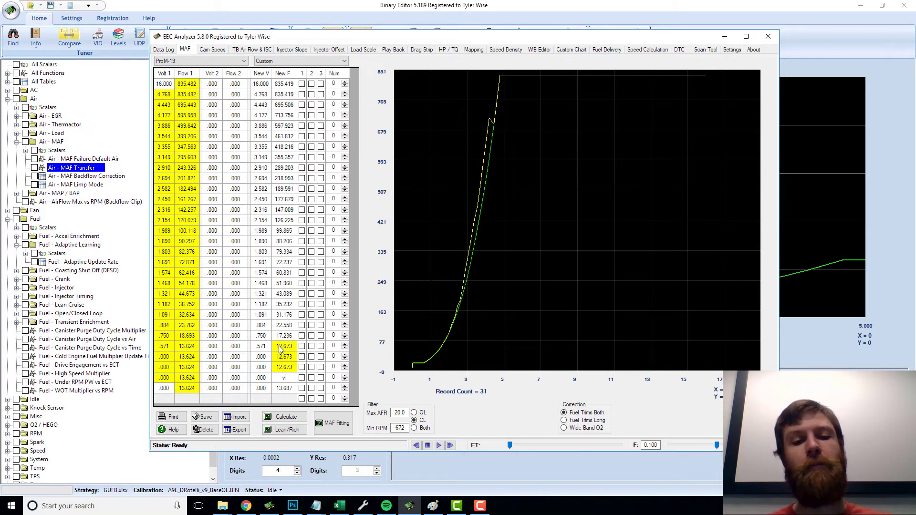
{"action": "key", "text": "ctrl+v"}
{"action": "key", "text": "Down"}
{"action": "key", "text": "ctrl+v"}
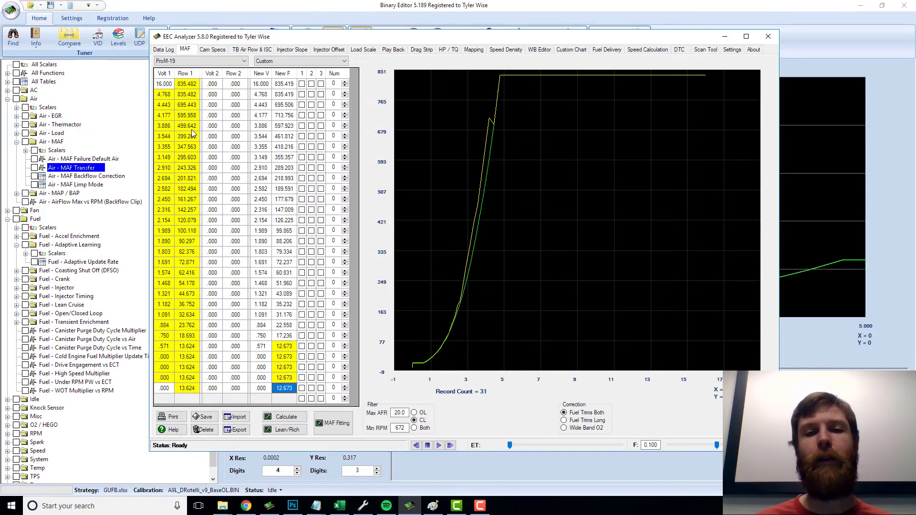
Review the New F column row by row from 4.177 V down to the last zero-volt row
{"action": "left_click", "coordinate": [281, 126]}
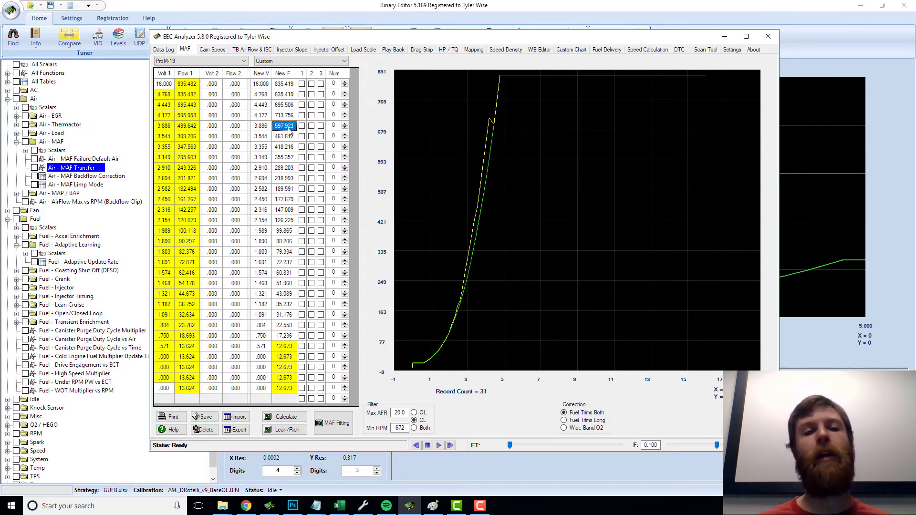
{"action": "key", "text": "Up"}
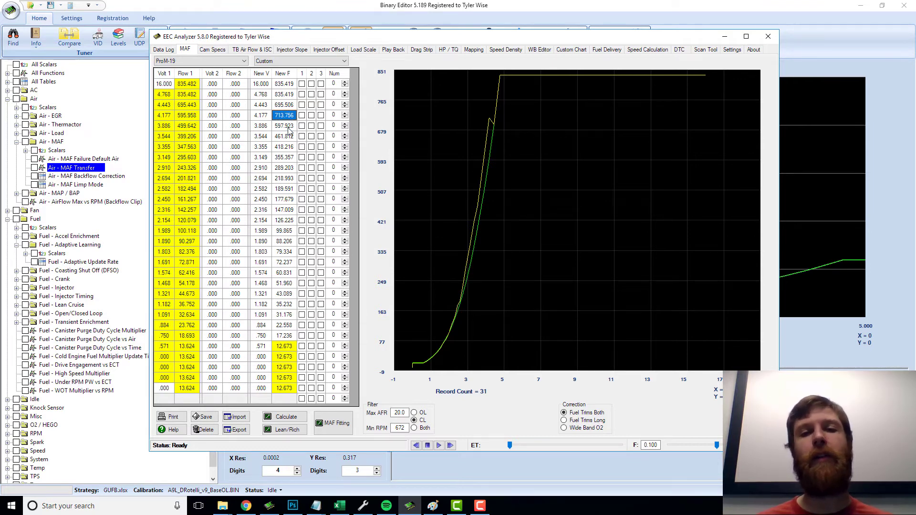
{"action": "key", "text": "Down"}
{"action": "key", "text": "Down"}
{"action": "key", "text": "Down"}
{"action": "key", "text": "Down"}
{"action": "key", "text": "Down"}
{"action": "key", "text": "Down"}
{"action": "key", "text": "Down"}
{"action": "key", "text": "Down"}
{"action": "key", "text": "Down"}
{"action": "key", "text": "Down"}
{"action": "key", "text": "Down"}
{"action": "key", "text": "Down"}
{"action": "key", "text": "Down"}
{"action": "key", "text": "Down"}
{"action": "key", "text": "Down"}
{"action": "key", "text": "Down"}
{"action": "key", "text": "Down"}
{"action": "key", "text": "Down"}
{"action": "key", "text": "Down"}
{"action": "key", "text": "Down"}
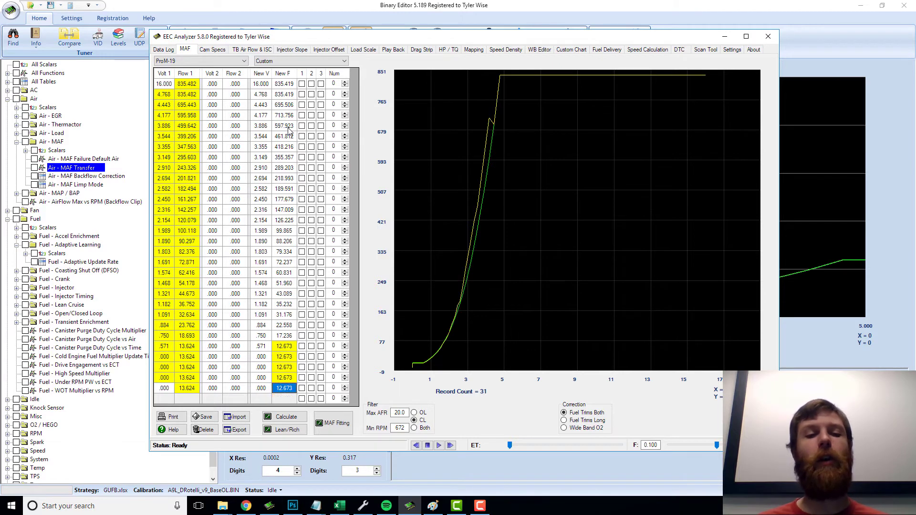
Select the New F values from the 1.468 V row through the last zero-volt row to examine the low-voltage range
{"action": "key", "text": "Up"}
{"action": "key", "text": "Up"}
{"action": "key", "text": "Up"}
{"action": "key", "text": "Up"}
{"action": "key", "text": "Up"}
{"action": "key", "text": "Up"}
{"action": "key", "text": "Up"}
{"action": "key", "text": "Up"}
{"action": "key", "text": "Up"}
{"action": "key", "text": "Up"}
{"action": "key", "text": "shift+Down"}
{"action": "key", "text": "shift+Down"}
{"action": "key", "text": "shift+Down"}
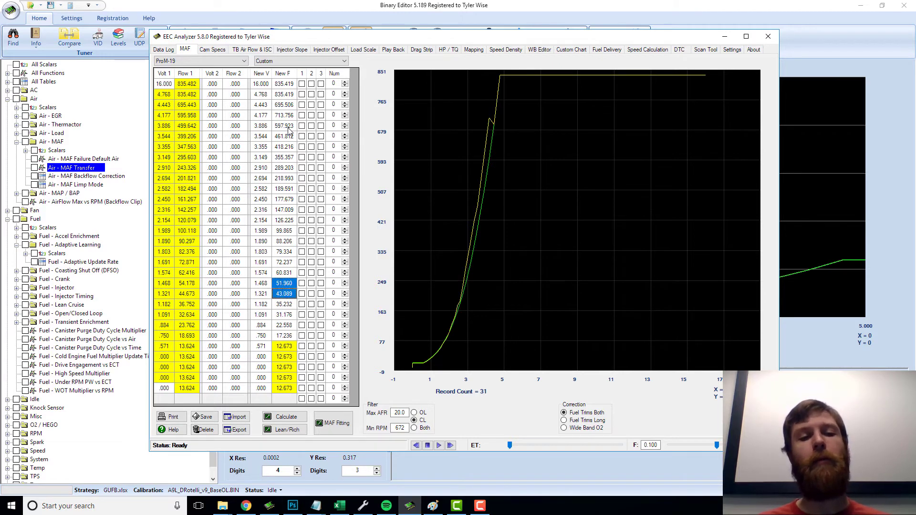
{"action": "key", "text": "shift+Down"}
{"action": "key", "text": "shift+Down"}
{"action": "key", "text": "shift+Down"}
{"action": "key", "text": "shift+Down"}
{"action": "key", "text": "shift+Down"}
{"action": "key", "text": "shift+Down"}
{"action": "key", "text": "shift+Down"}
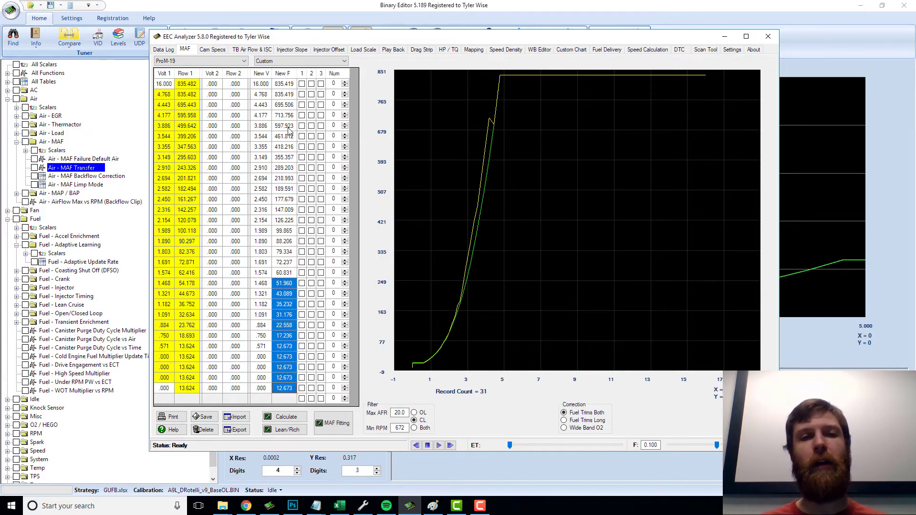
Switch to Binary Editor's datalog chart, add the MAF and VMAF traces, and filter the channel list to the selected channels
{"action": "left_click", "coordinate": [604, 7]}
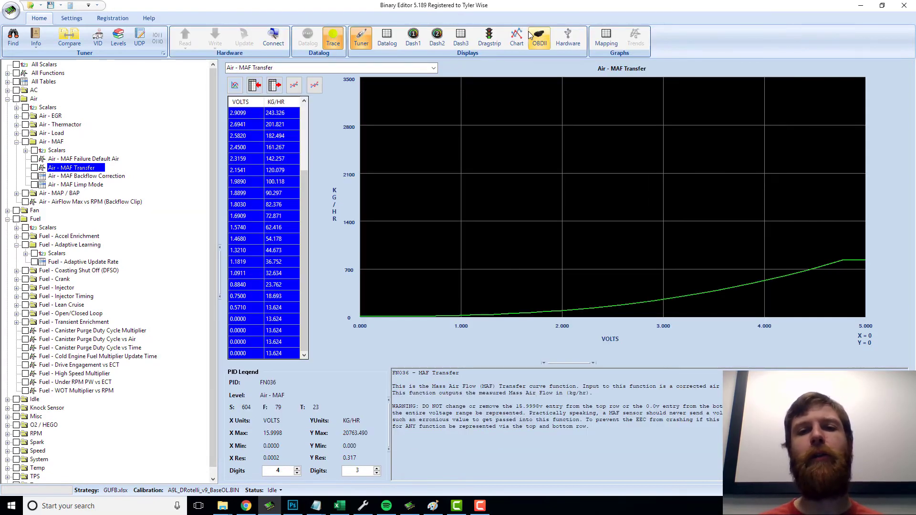
{"action": "left_click", "coordinate": [517, 41]}
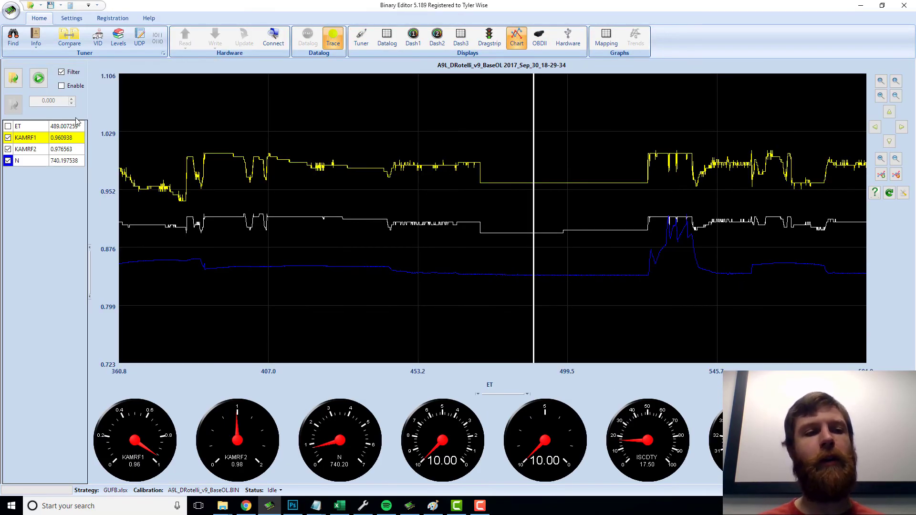
{"action": "left_click", "coordinate": [62, 72]}
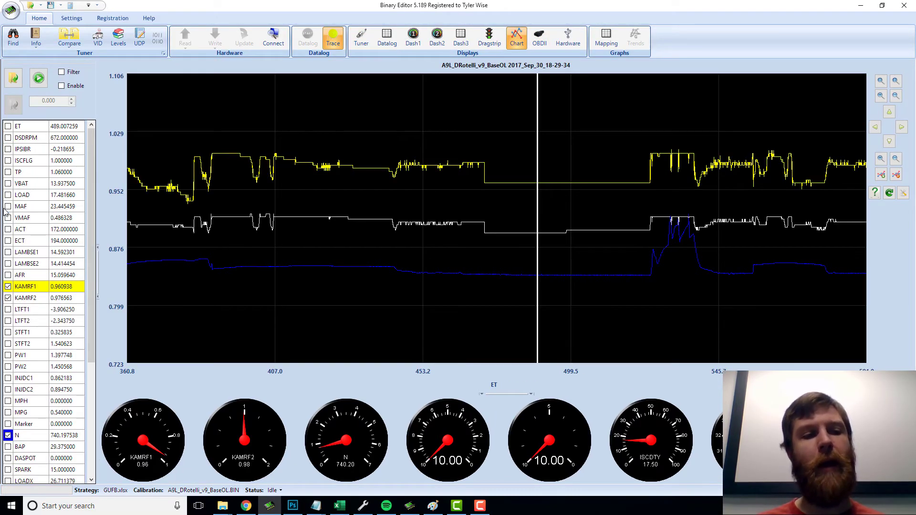
{"action": "left_click", "coordinate": [8, 206]}
{"action": "left_click", "coordinate": [8, 218]}
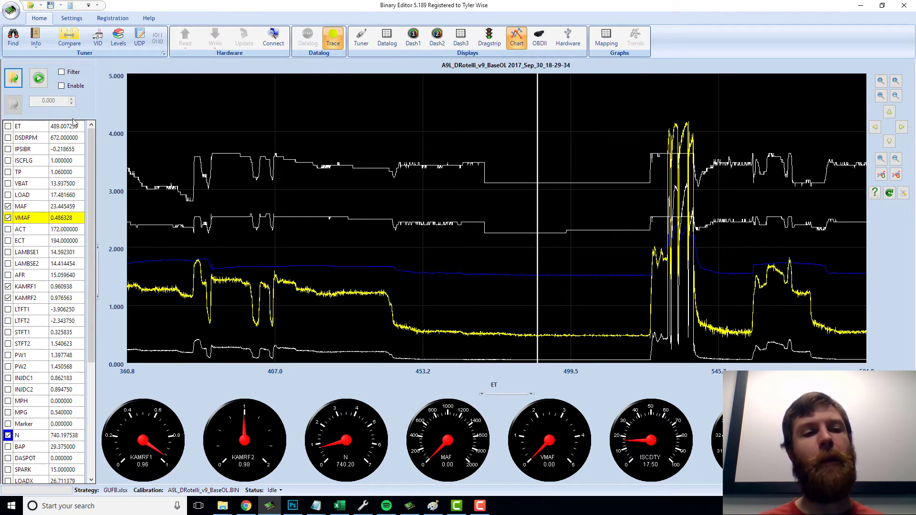
{"action": "left_click", "coordinate": [62, 72]}
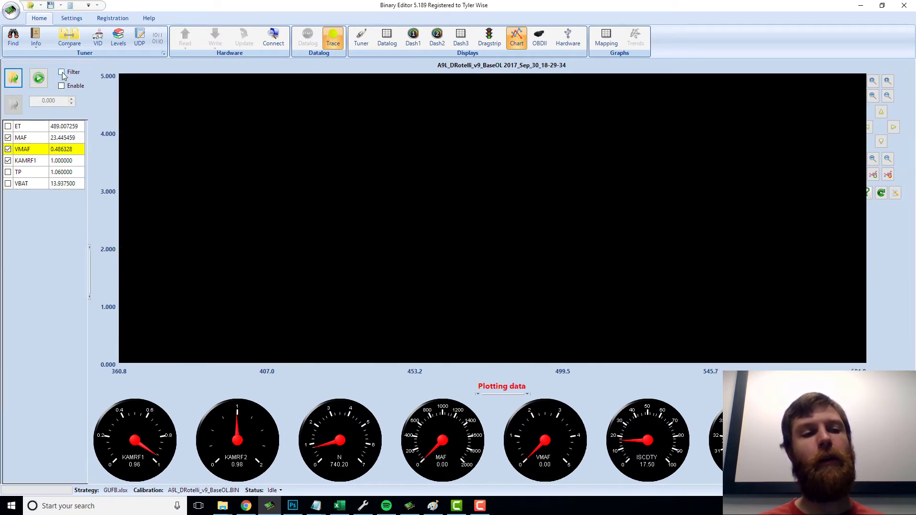
Read the MAF, VMAF, KAMRF1 and KAMRF2 values along the flat idle section of the datalog, between about 488 and 496 s
{"action": "left_click", "coordinate": [47, 138]}
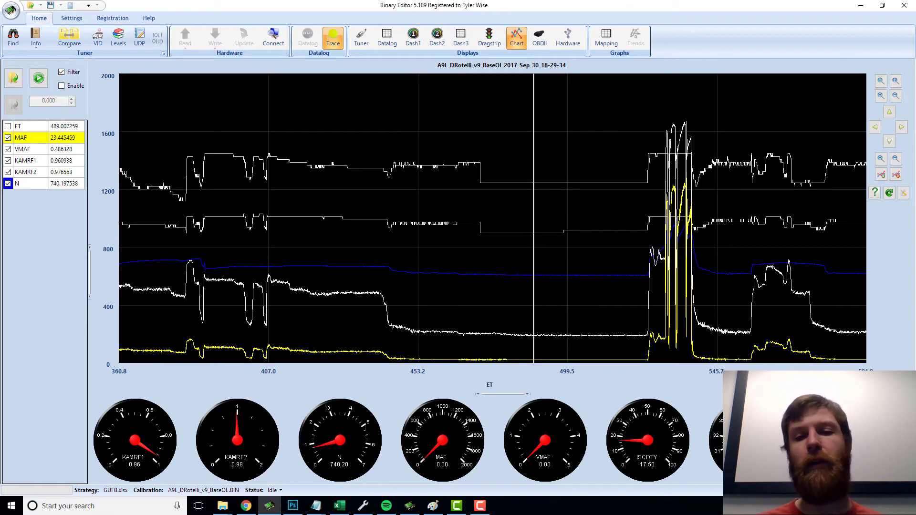
{"action": "left_click_drag", "start_coordinate": [533, 334], "coordinate": [556, 334]}
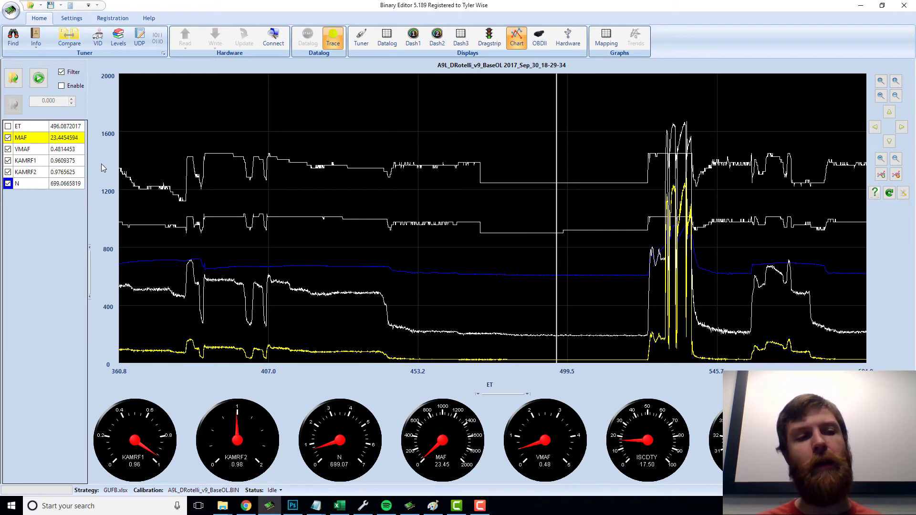
{"action": "left_click_drag", "start_coordinate": [556, 334], "coordinate": [530, 334]}
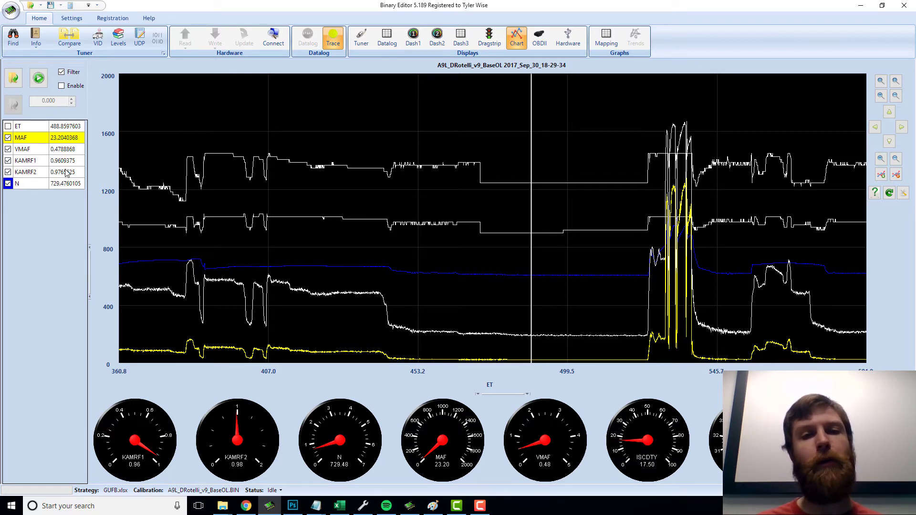
Switch to EEC Analyzer and inspect the New F value in the 0.571 V row
{"action": "key", "text": "alt+Tab"}
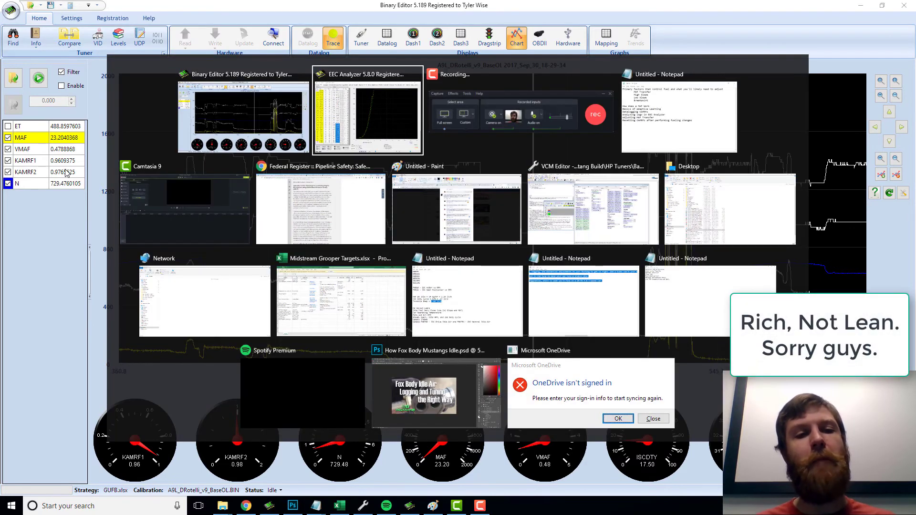
{"action": "left_click", "coordinate": [163, 348]}
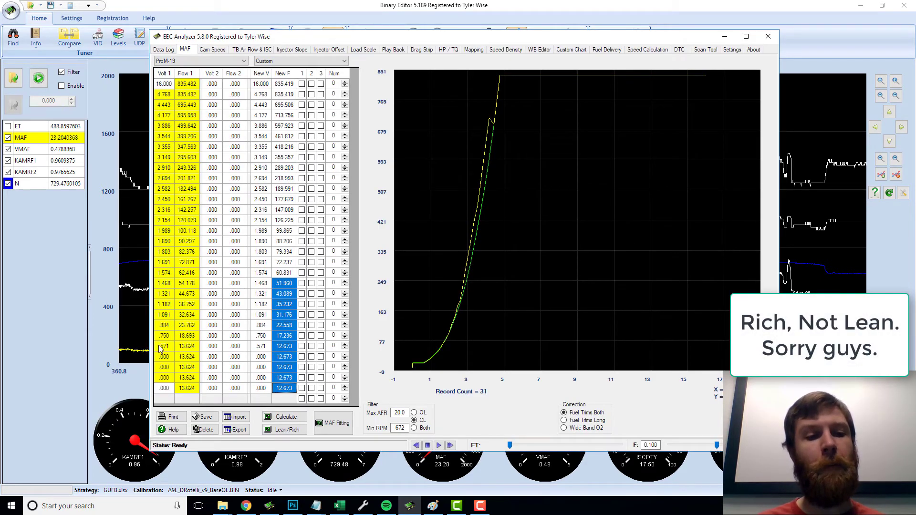
{"action": "left_click", "coordinate": [284, 346]}
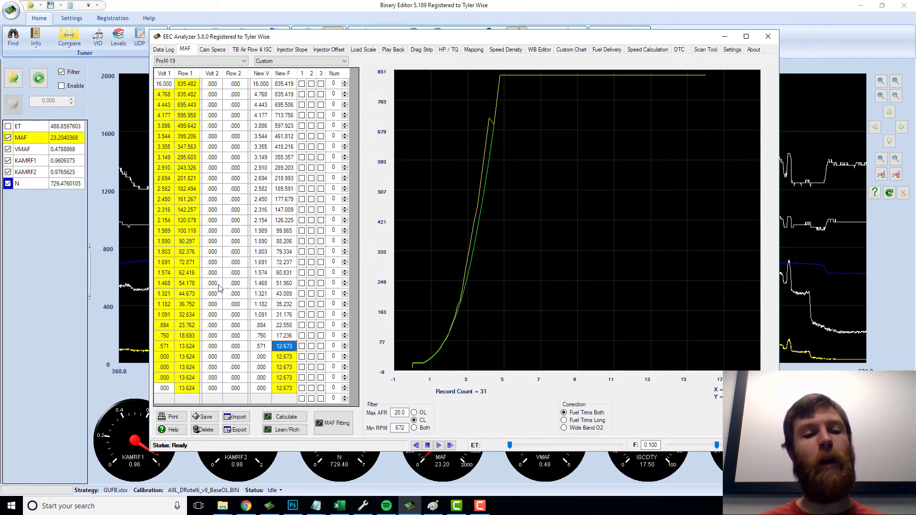
Open Calculator and multiply the original 0.571 V flow of 13.624 by the KAMRF1 trim of 0.96
{"action": "key", "text": "super"}
{"action": "type", "text": "calc"}
{"action": "key", "text": "Return"}
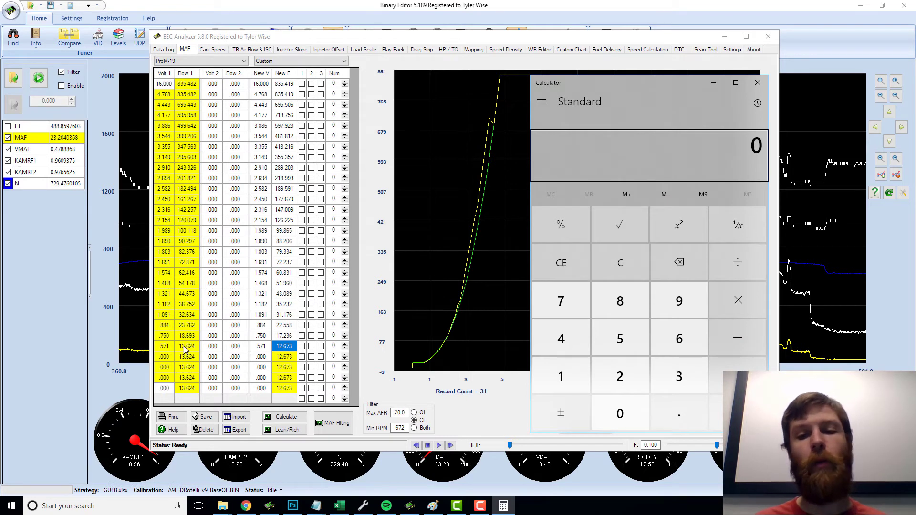
{"action": "type", "text": "13.624"}
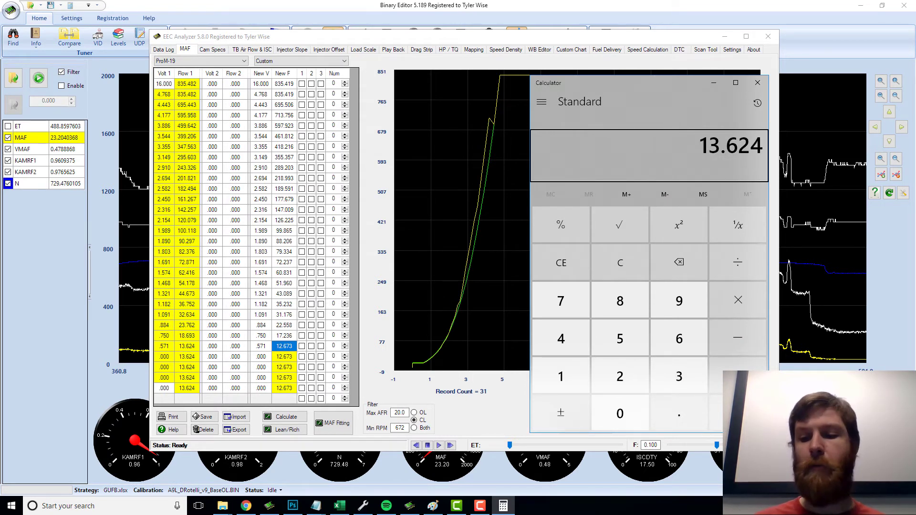
{"action": "key", "text": "asterisk"}
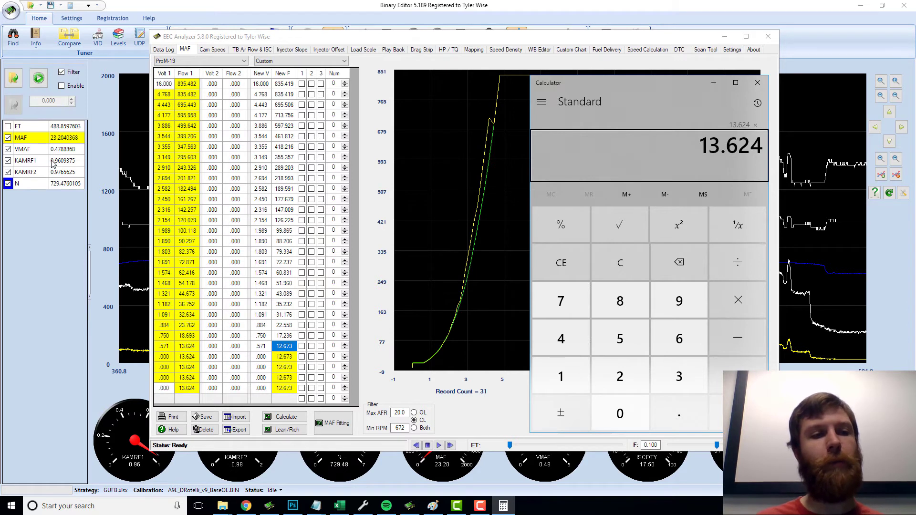
{"action": "type", "text": ".96"}
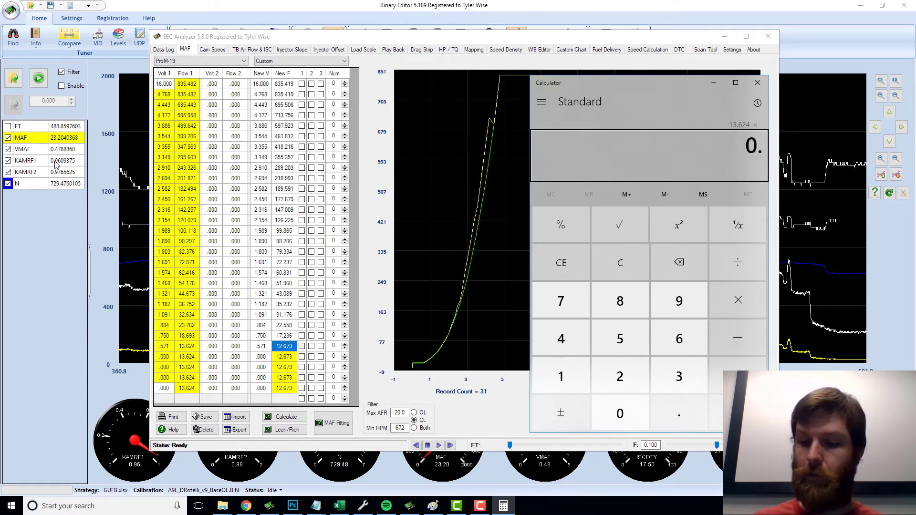
{"action": "key", "text": "Return"}
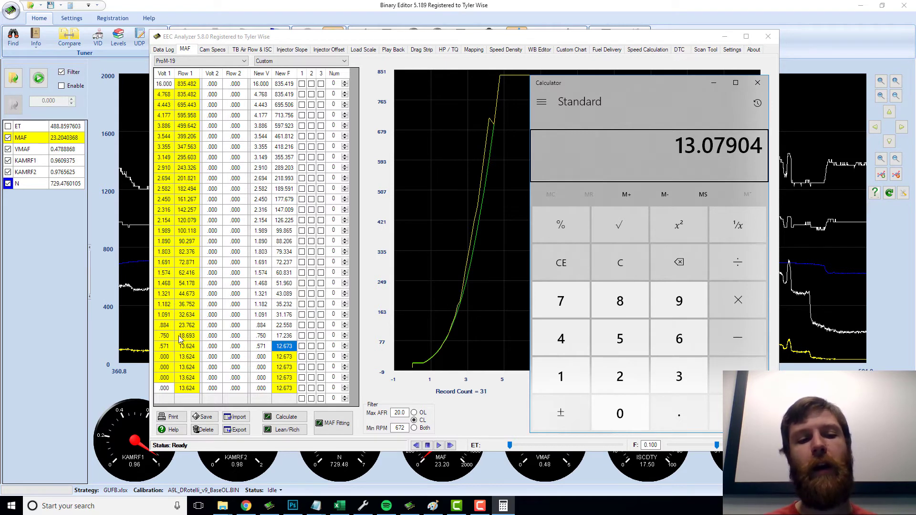
Compare the original Flow 1 value with the New F value in EEC Analyzer's 0.571 V row
{"action": "left_click_drag", "start_coordinate": [288, 316], "coordinate": [292, 368]}
{"action": "left_click", "coordinate": [291, 347]}
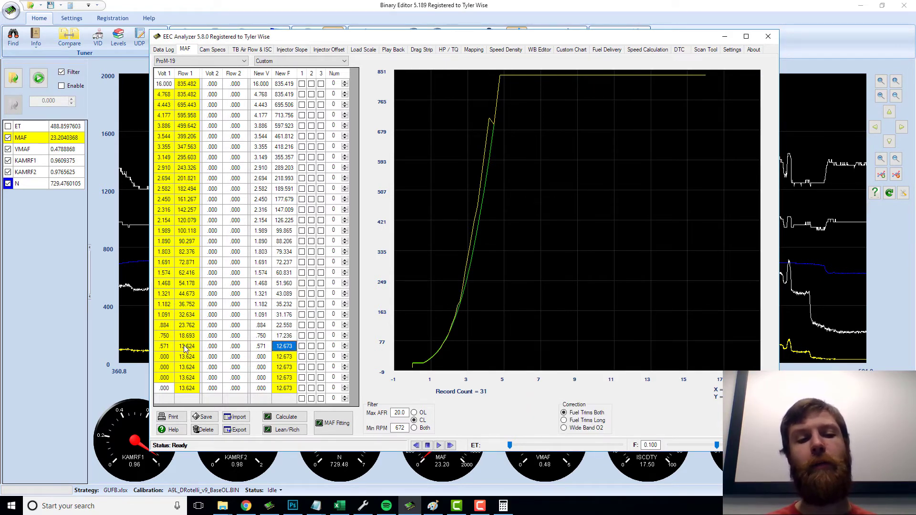
{"action": "left_click", "coordinate": [186, 348]}
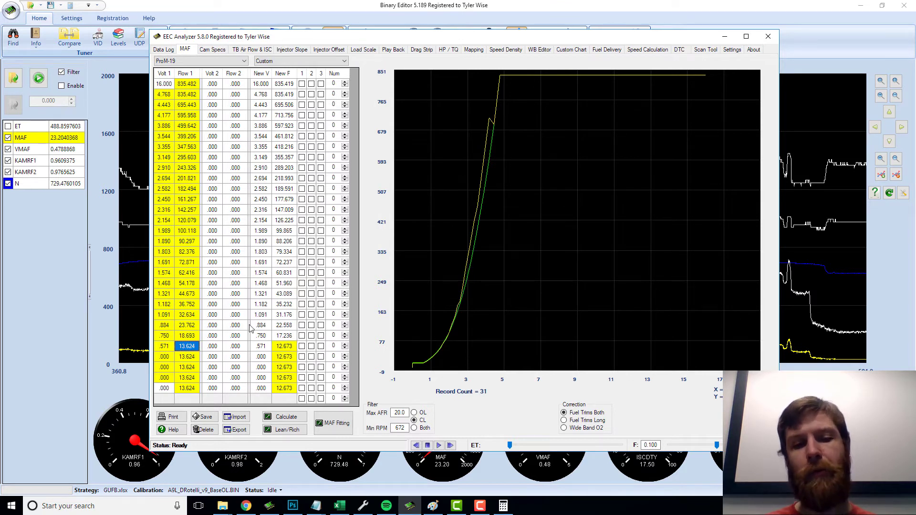
{"action": "left_click", "coordinate": [285, 348]}
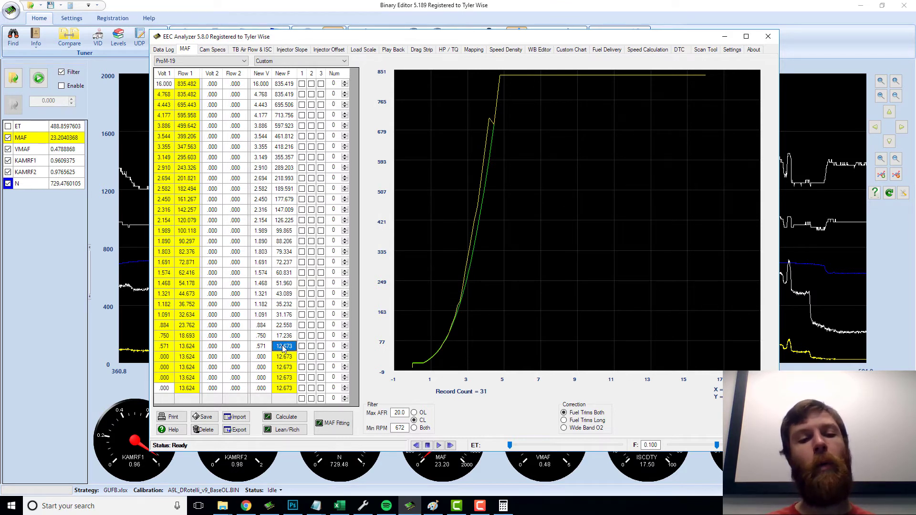
{"action": "left_click", "coordinate": [196, 347]}
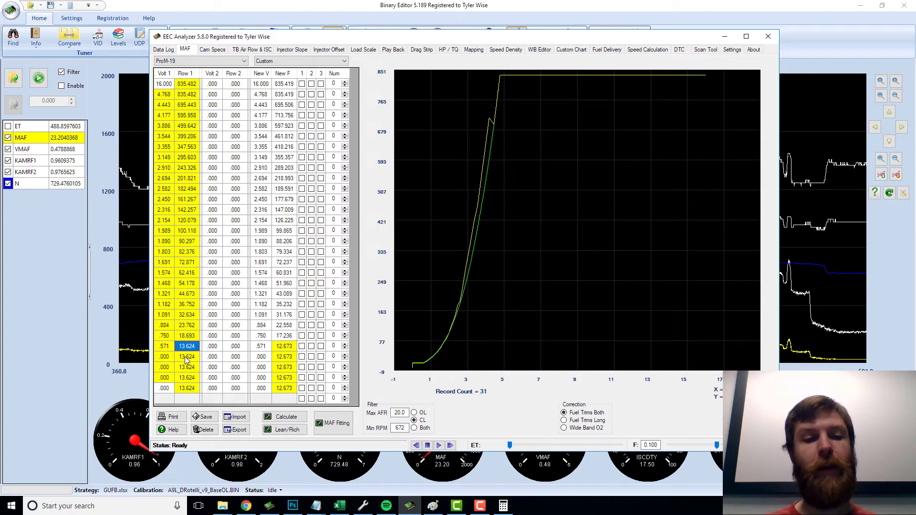
{"action": "left_click", "coordinate": [288, 348]}
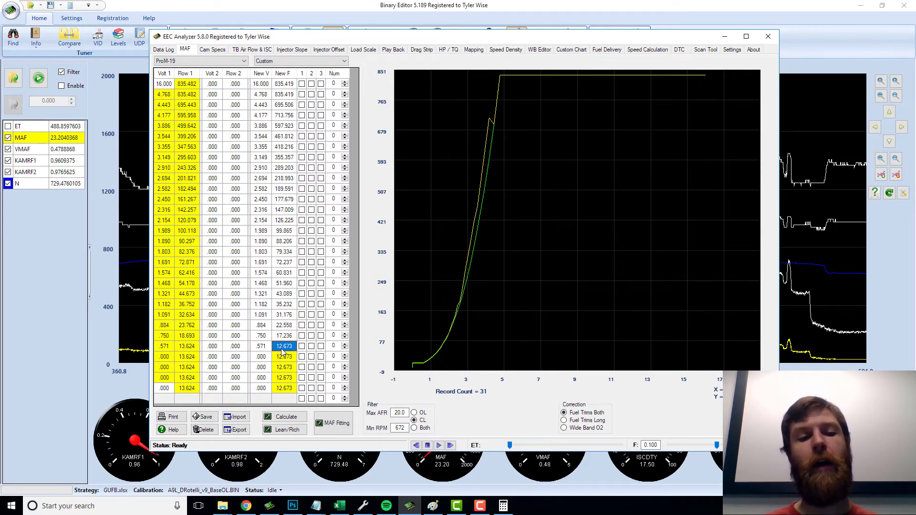
Switch to Binary Editor's MAF Transfer table and set the 0.5710 V flow to 12.99 kg/hr
{"action": "left_click", "coordinate": [355, 15]}
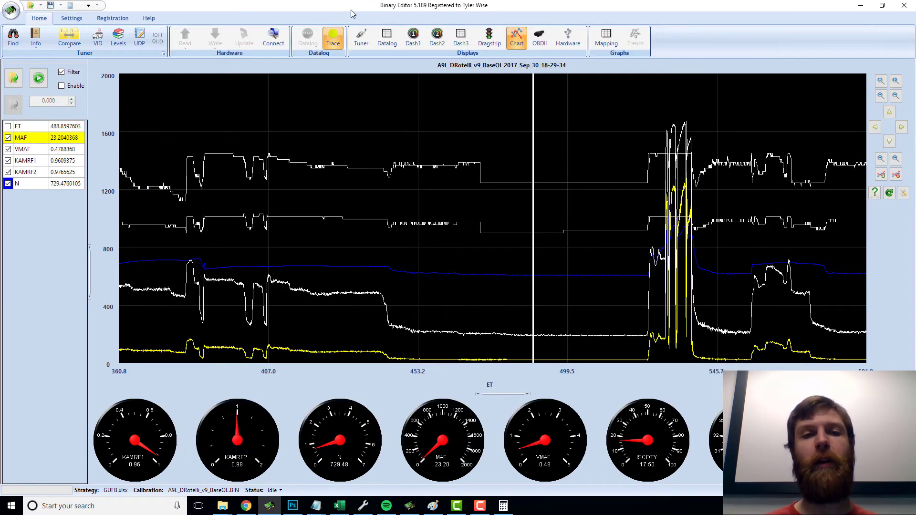
{"action": "left_click", "coordinate": [361, 42]}
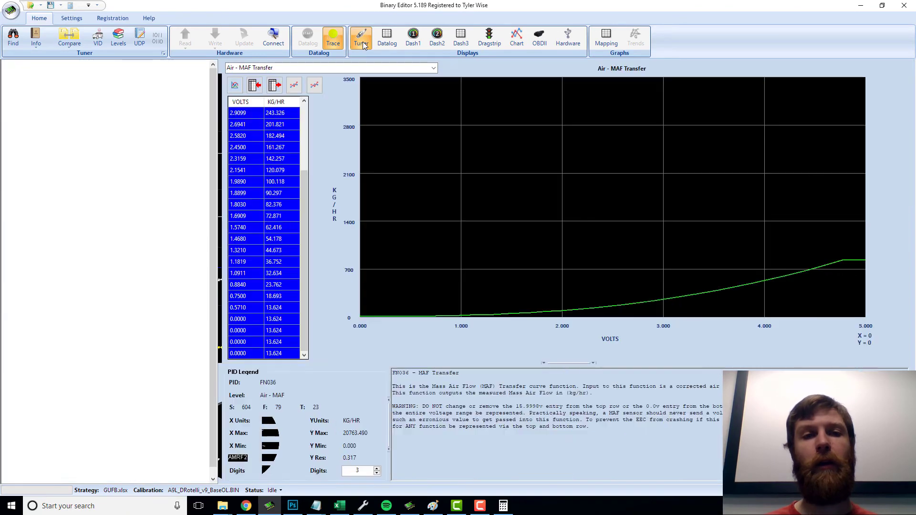
{"action": "left_click", "coordinate": [279, 309]}
{"action": "type", "text": "12.99"}
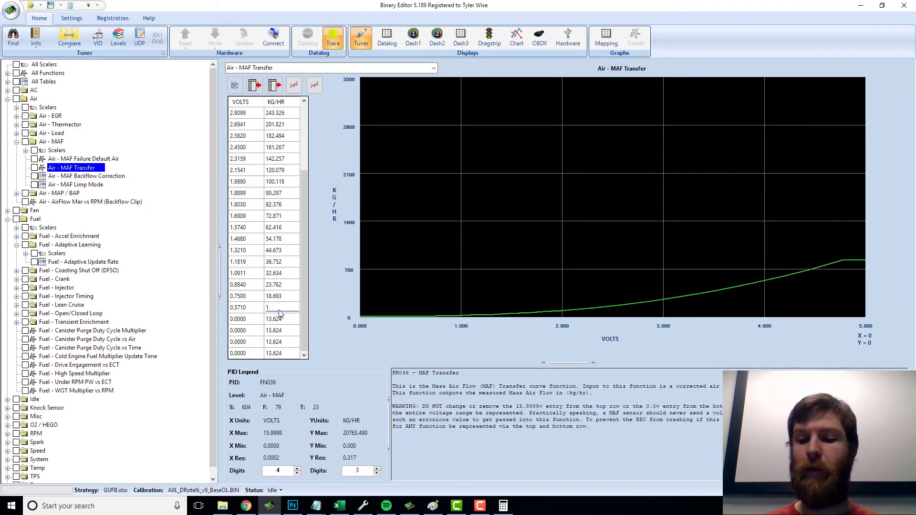
{"action": "key", "text": "Return"}
Lower the flow in the four 0.0000 V rows of the MAF Transfer table to 12.990 kg/hr each
{"action": "key", "text": "Down"}
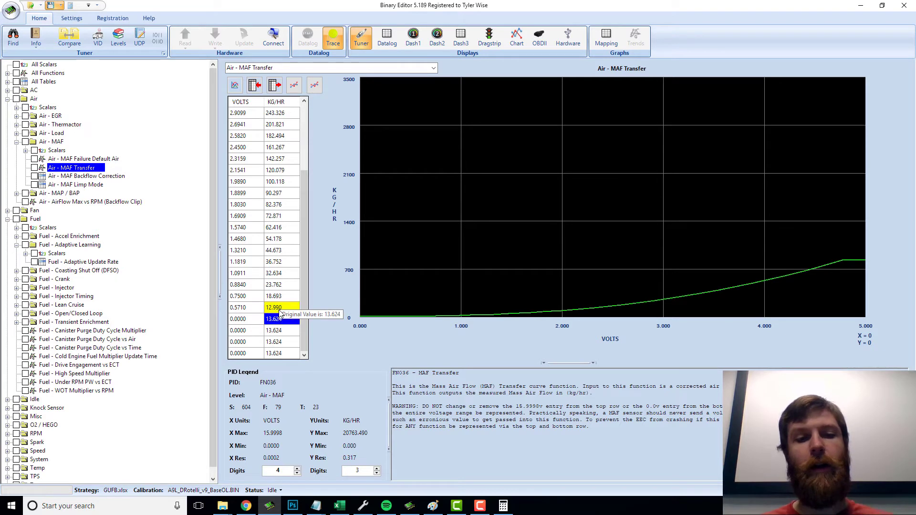
{"action": "key", "text": "Down"}
{"action": "key", "text": "minus"}
{"action": "key", "text": "minus"}
{"action": "key", "text": "Down"}
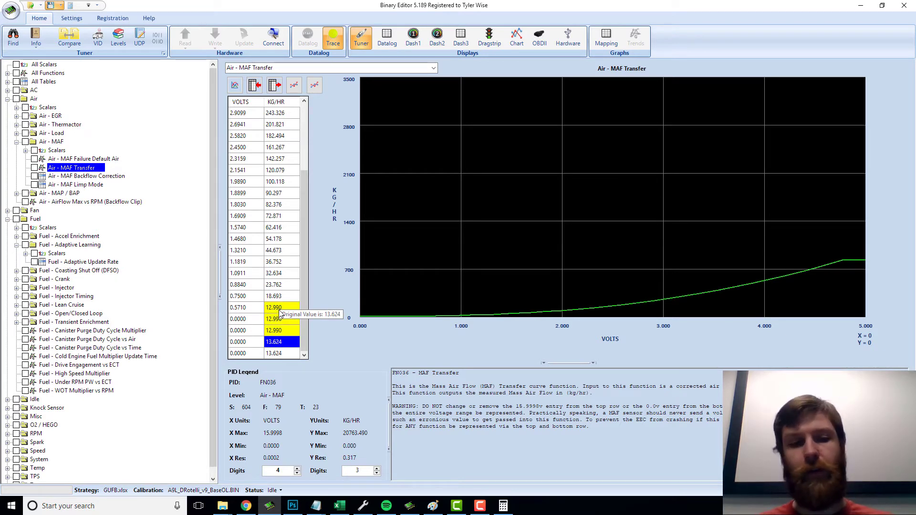
{"action": "key", "text": "minus"}
{"action": "key", "text": "minus"}
{"action": "key", "text": "Down"}
{"action": "key", "text": "minus"}
{"action": "key", "text": "minus"}
{"action": "key", "text": "Up"}
{"action": "key", "text": "Up"}
{"action": "key", "text": "Up"}
{"action": "key", "text": "Up"}
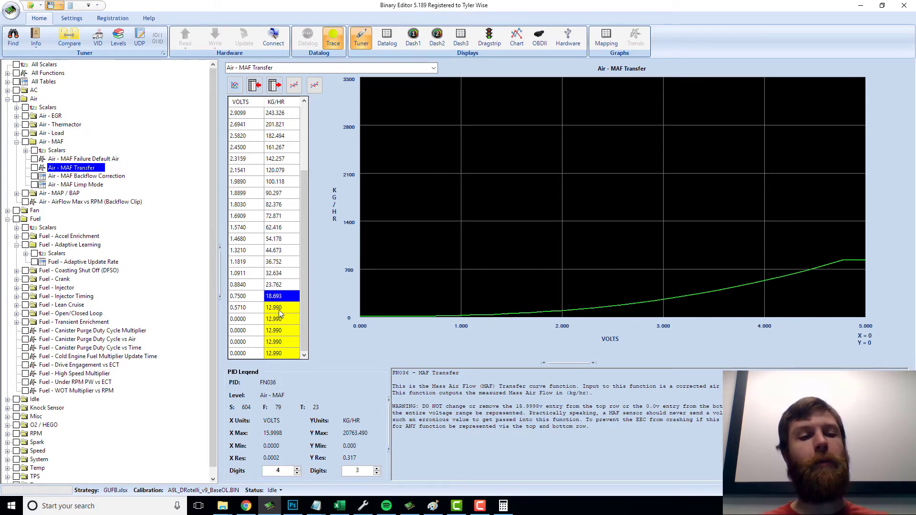
Check EEC Analyzer's 0.750 V row and set Binary Editor's 0.7500, 0.8840, 1.0911 and 1.1819 V flows to 18.059, 23.129, 31.683 and 36.119 kg/hr
{"action": "key", "text": "alt+Tab"}
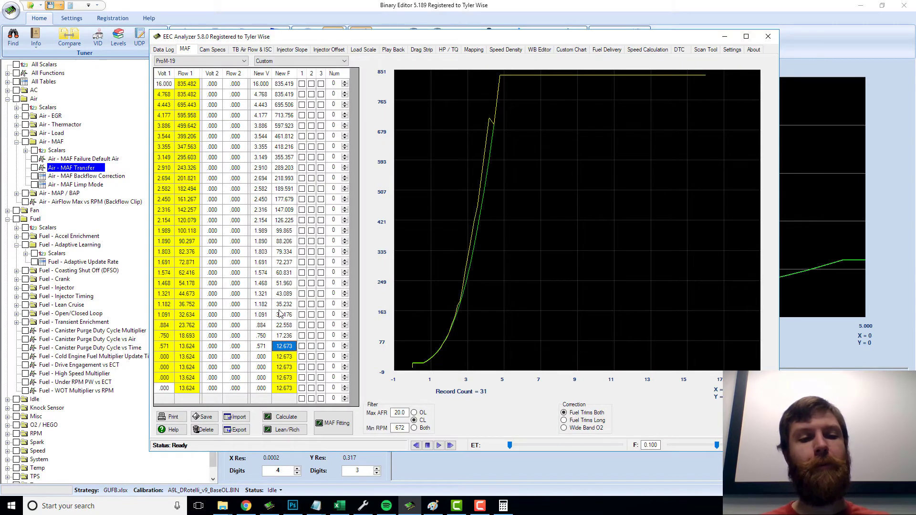
{"action": "left_click", "coordinate": [185, 336]}
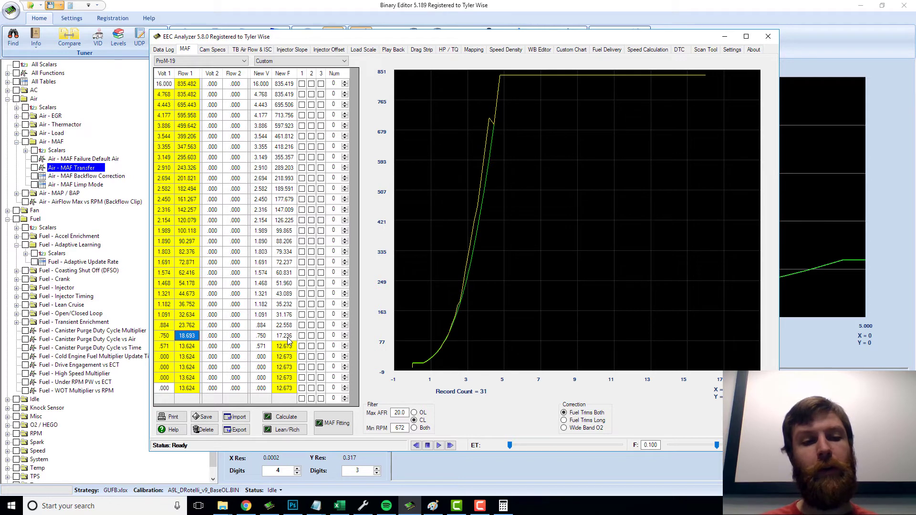
{"action": "key", "text": "alt+Tab"}
{"action": "type", "text": "1"}
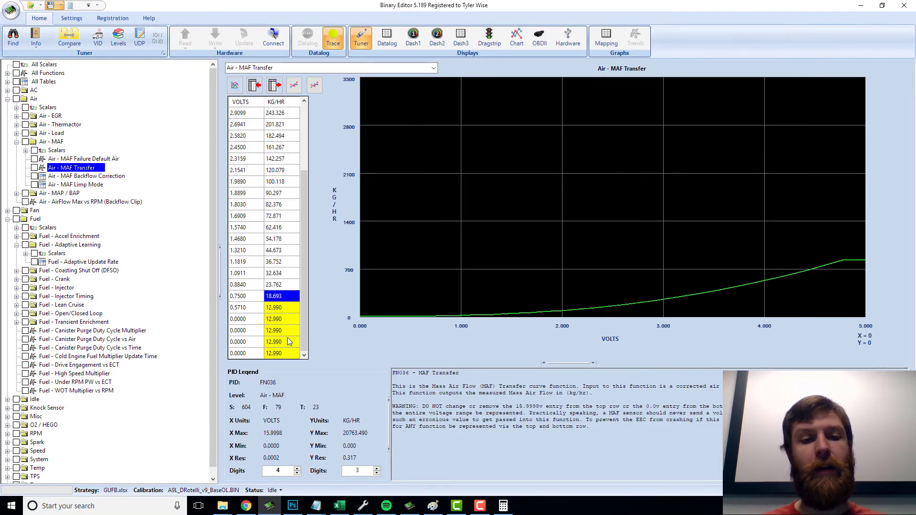
{"action": "type", "text": "8.693"}
{"action": "key", "text": "Return"}
Inspect the New F values between 0.884 V and 1.468 V in EEC Analyzer and return to Binary Editor
{"action": "key", "text": "alt+Tab"}
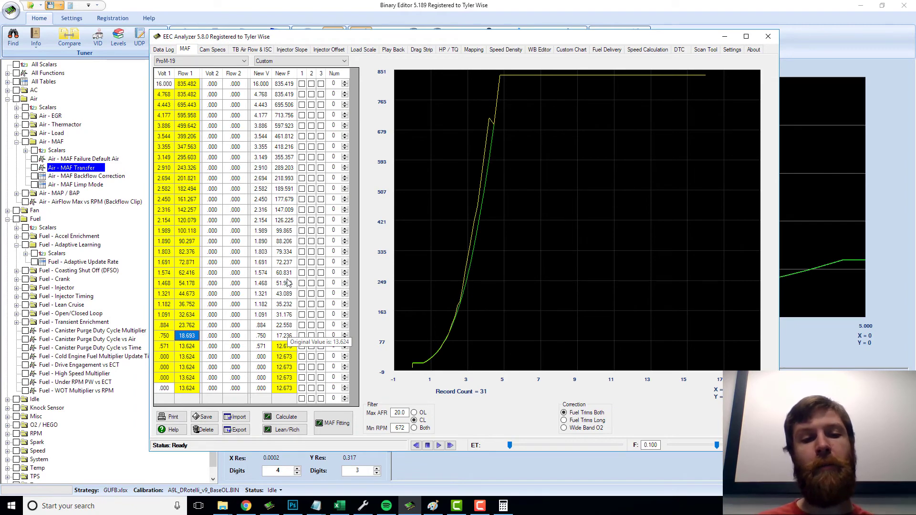
{"action": "mouse_move", "coordinate": [286, 283]}
{"action": "left_mouse_down"}
{"action": "mouse_move", "coordinate": [288, 346]}
{"action": "mouse_move", "coordinate": [284, 285]}
{"action": "left_mouse_up"}
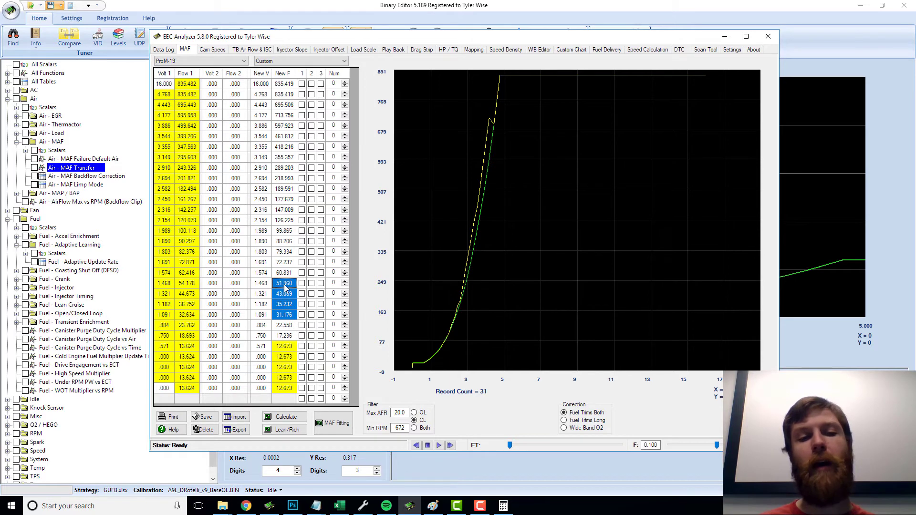
{"action": "left_click", "coordinate": [287, 327]}
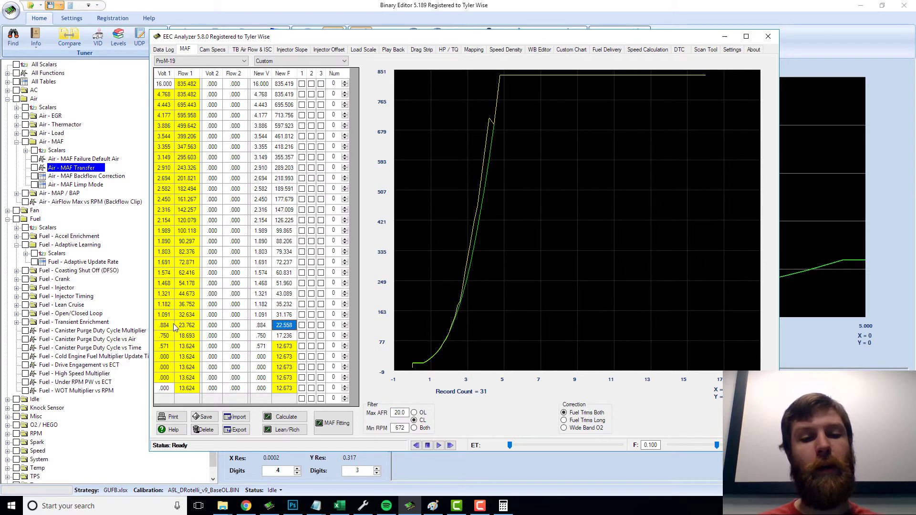
{"action": "key", "text": "Up"}
{"action": "key", "text": "Up"}
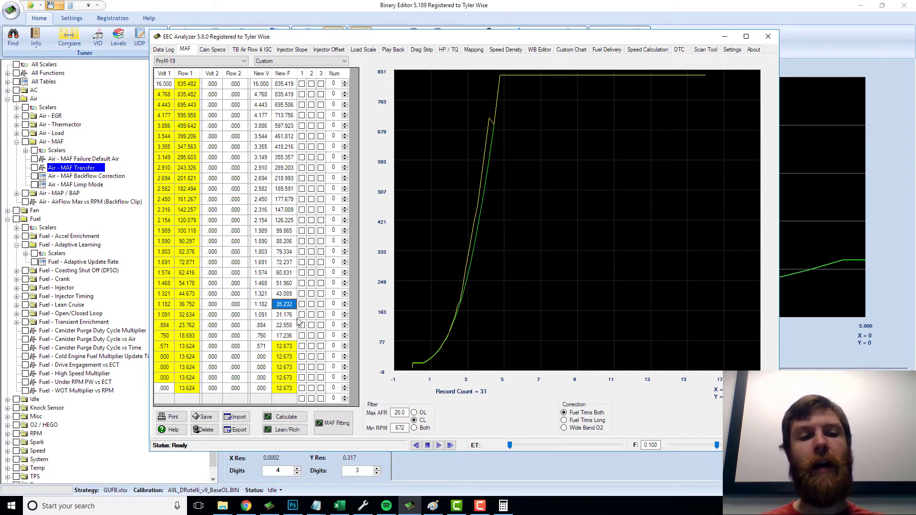
{"action": "key", "text": "alt+Tab"}
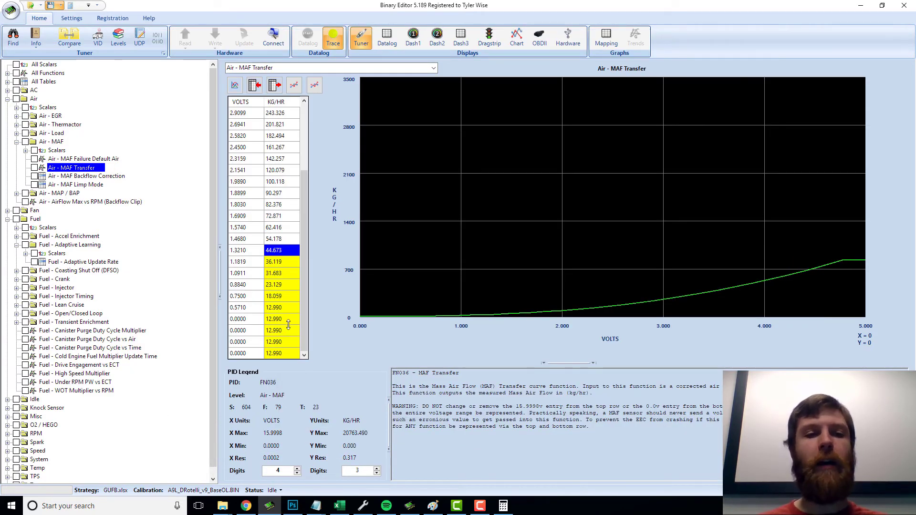
{"action": "left_click", "coordinate": [61, 5]}
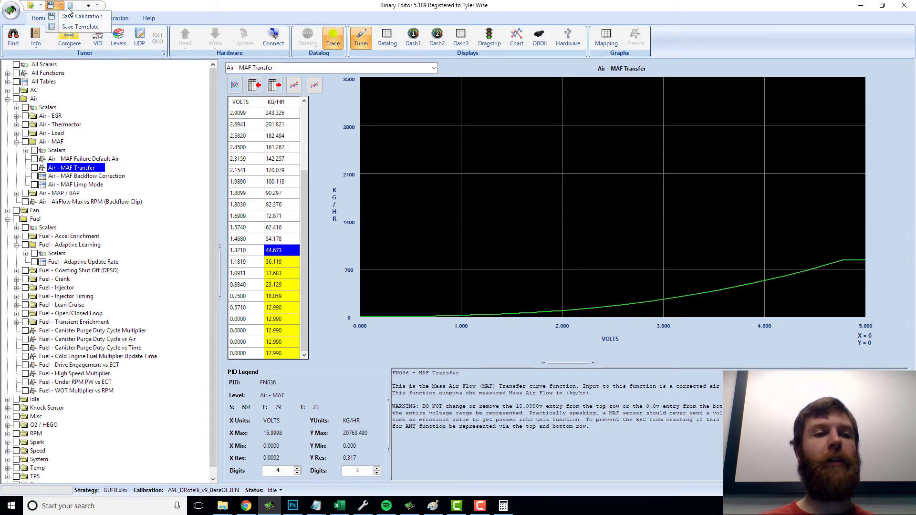
{"action": "left_click", "coordinate": [72, 16]}
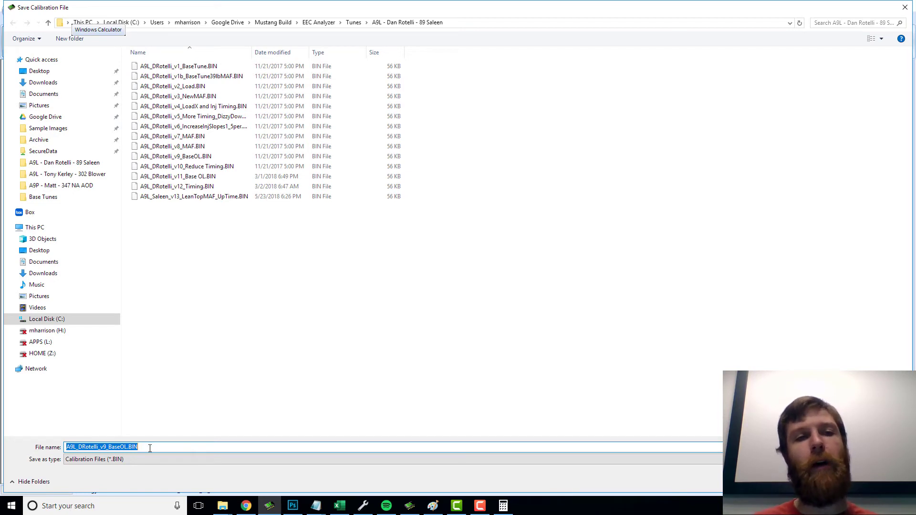
{"action": "left_click", "coordinate": [105, 448]}
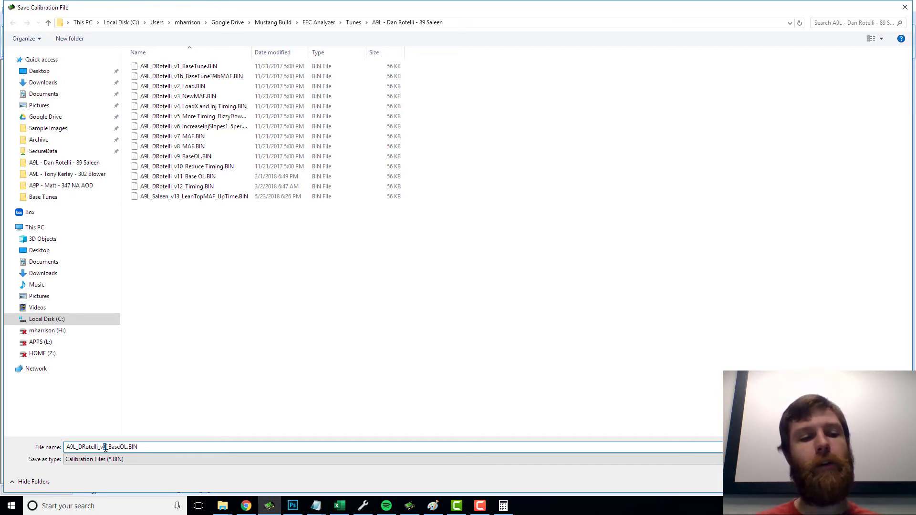
{"action": "left_click_drag", "start_coordinate": [108, 447], "coordinate": [125, 447]}
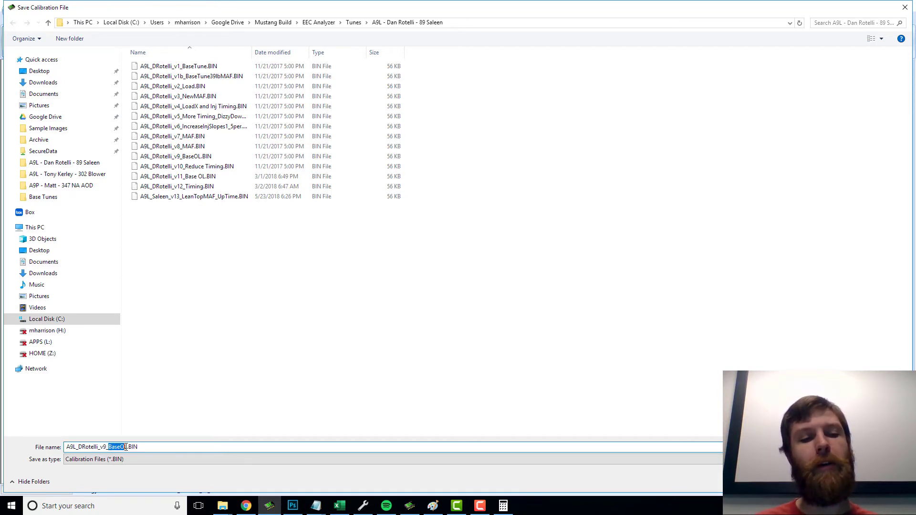
{"action": "left_click_drag", "start_coordinate": [66, 448], "coordinate": [145, 447]}
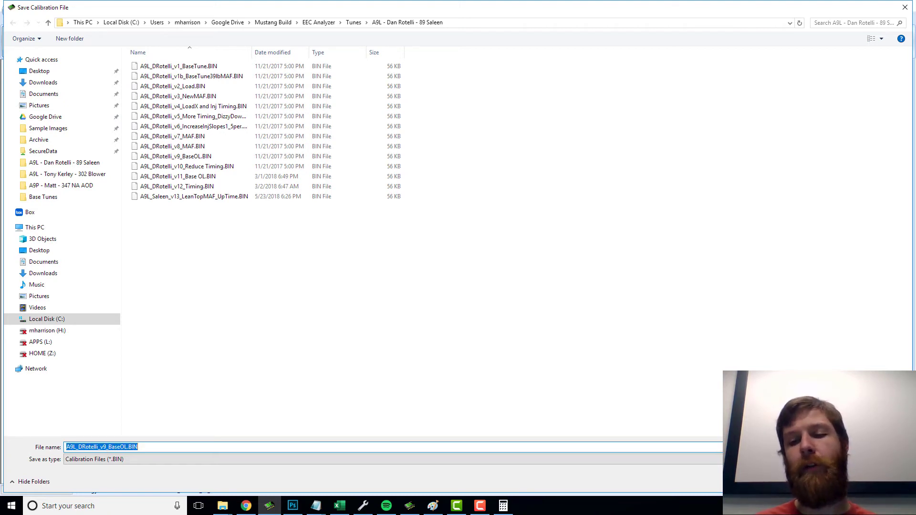
{"action": "left_click", "coordinate": [885, 482]}
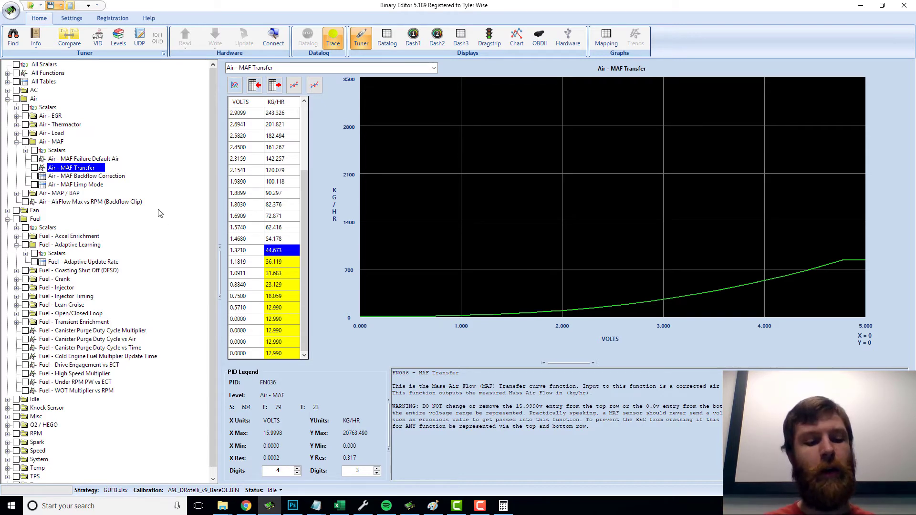
Search the calibration for kamrf and open the Fuel - Force KAMRF Reset (Clear KAMRFs) parameter
{"action": "key", "text": "ctrl+f"}
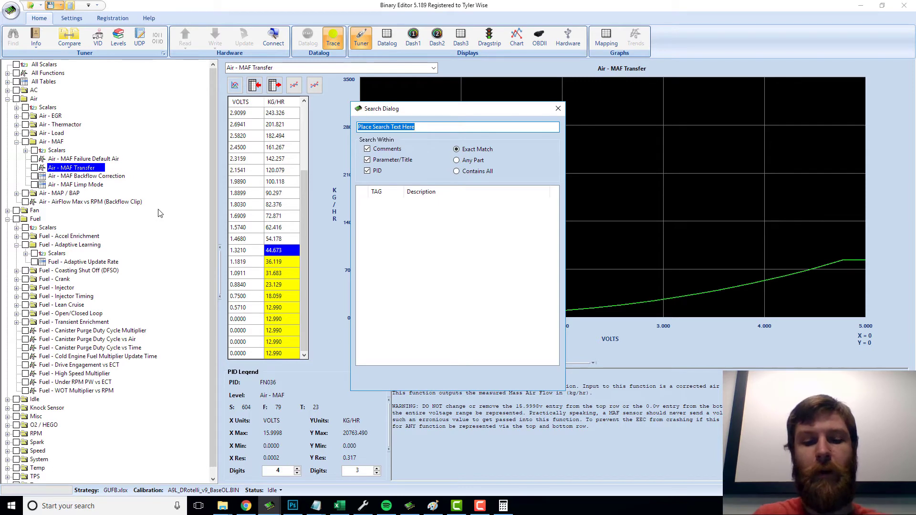
{"action": "type", "text": "kamrf"}
{"action": "key", "text": "Return"}
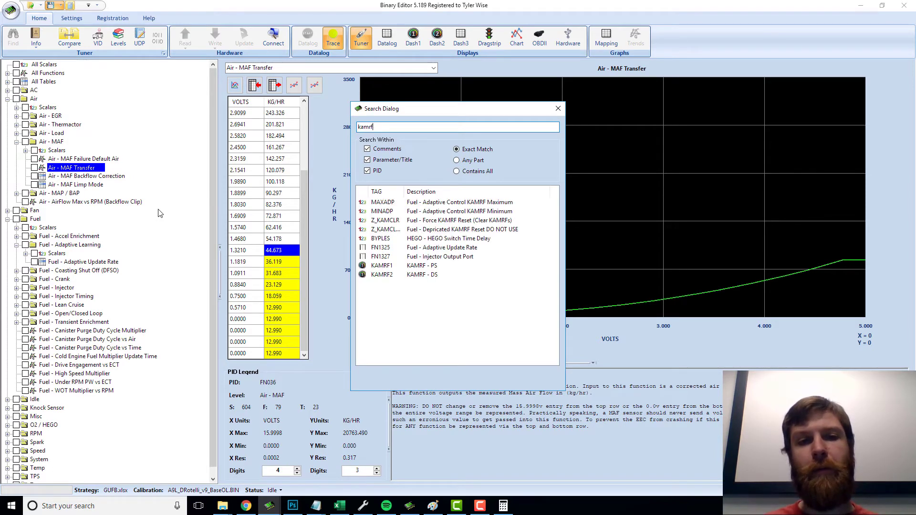
{"action": "left_click", "coordinate": [462, 221]}
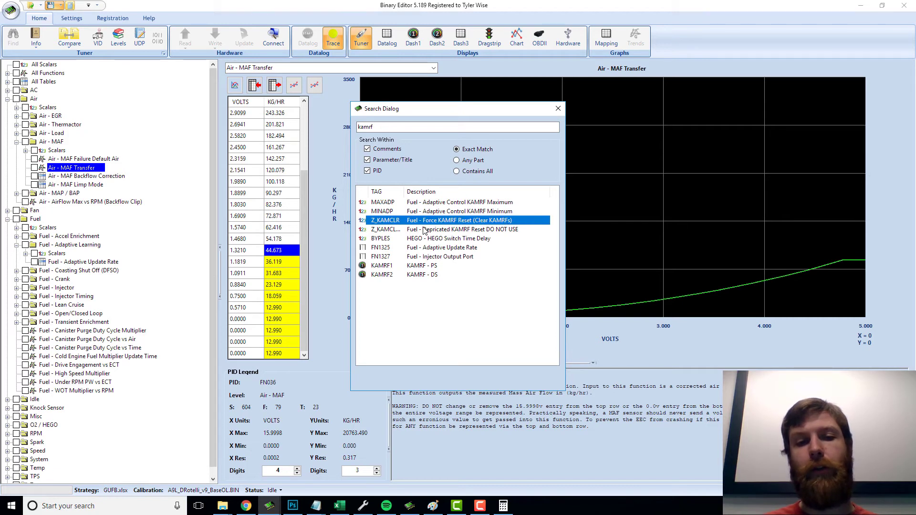
{"action": "left_click", "coordinate": [499, 231]}
{"action": "left_click", "coordinate": [491, 222]}
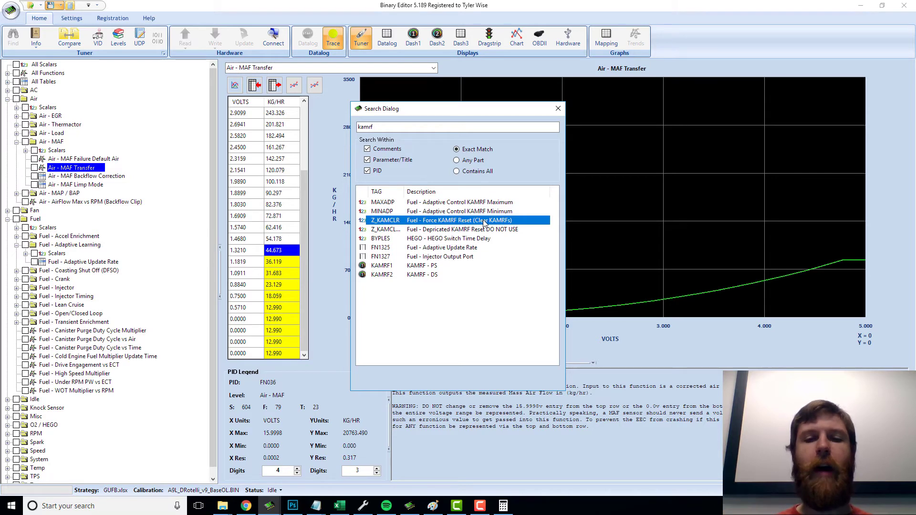
{"action": "double_click", "coordinate": [485, 222]}
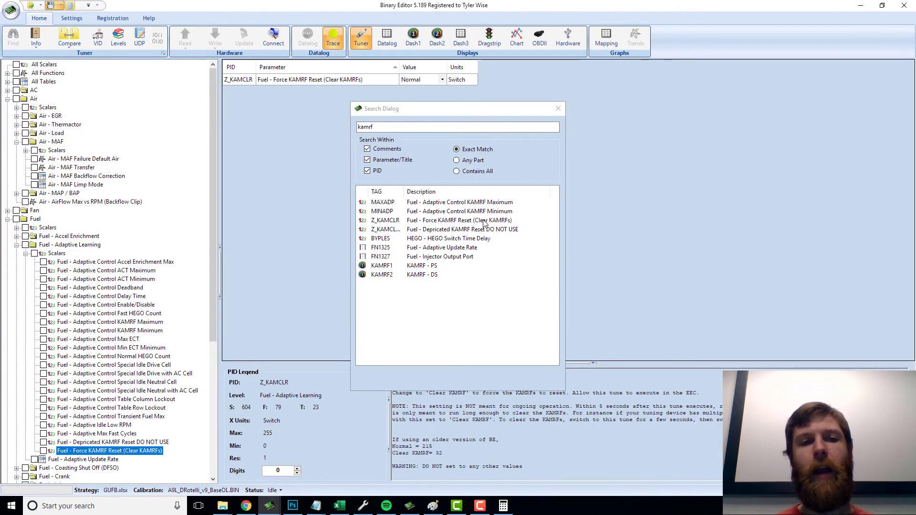
{"action": "left_click", "coordinate": [558, 109]}
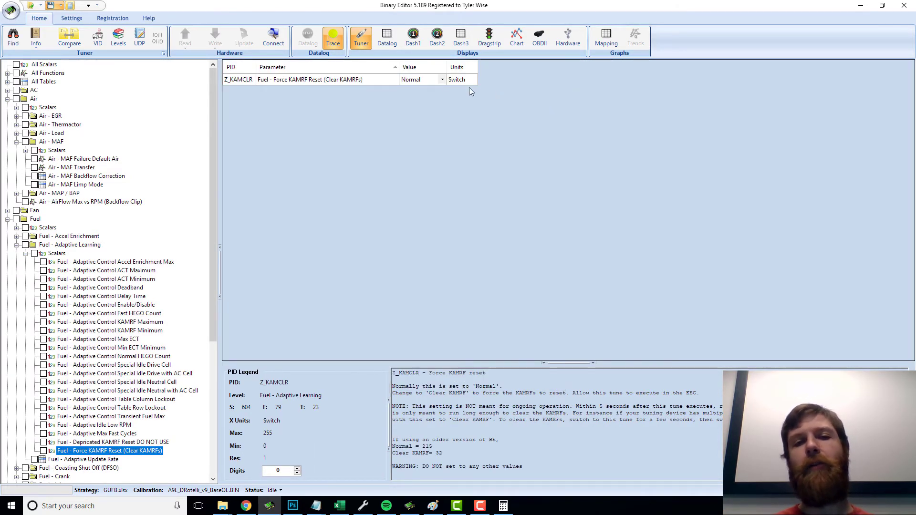
Set Force KAMRF Reset to Clear KAMRF and view the KAMRF1 and KAMRF2 entries in the datalog list
{"action": "left_click", "coordinate": [442, 80]}
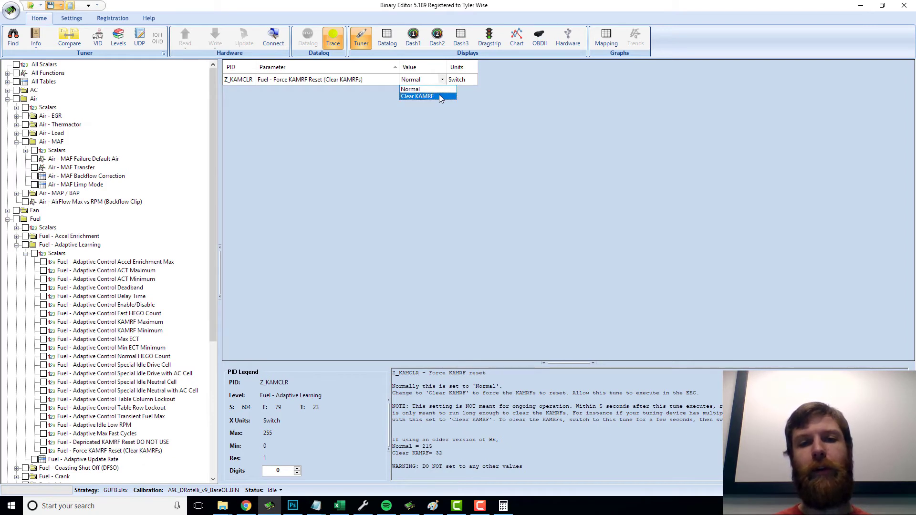
{"action": "left_click", "coordinate": [440, 96]}
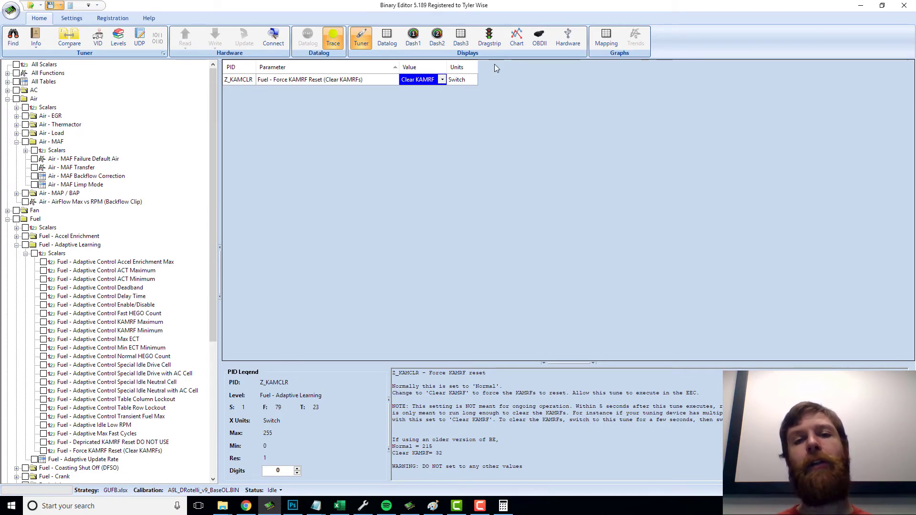
{"action": "left_click", "coordinate": [387, 38]}
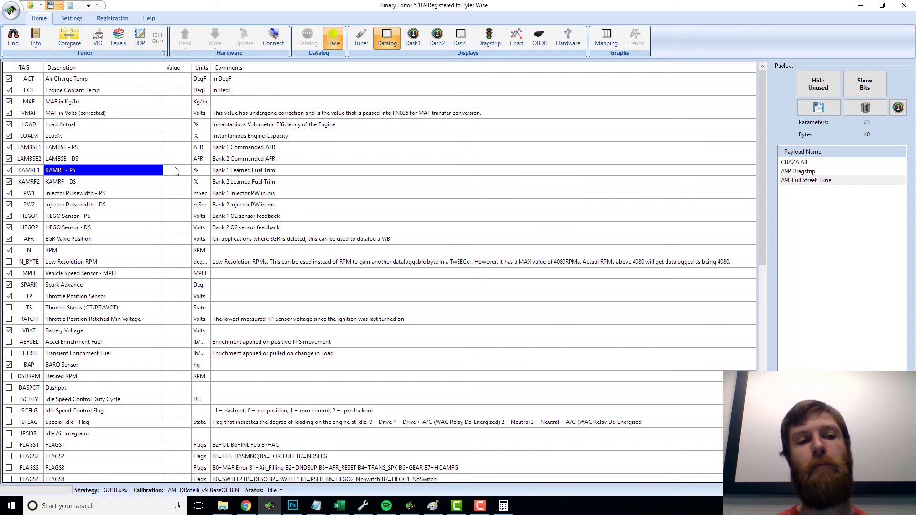
Return to the tuner view and set Force KAMRF Reset back to Normal
{"action": "left_click", "coordinate": [361, 38]}
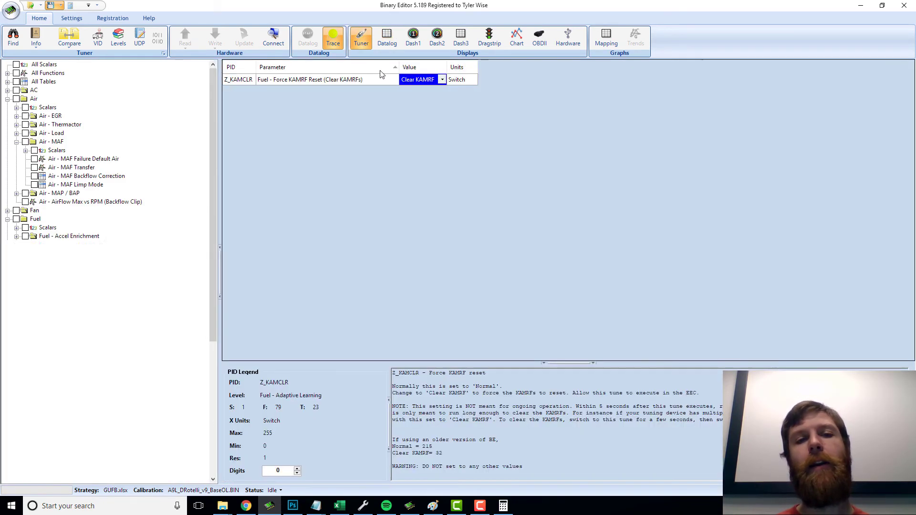
{"action": "left_click", "coordinate": [442, 80]}
{"action": "left_click", "coordinate": [429, 90]}
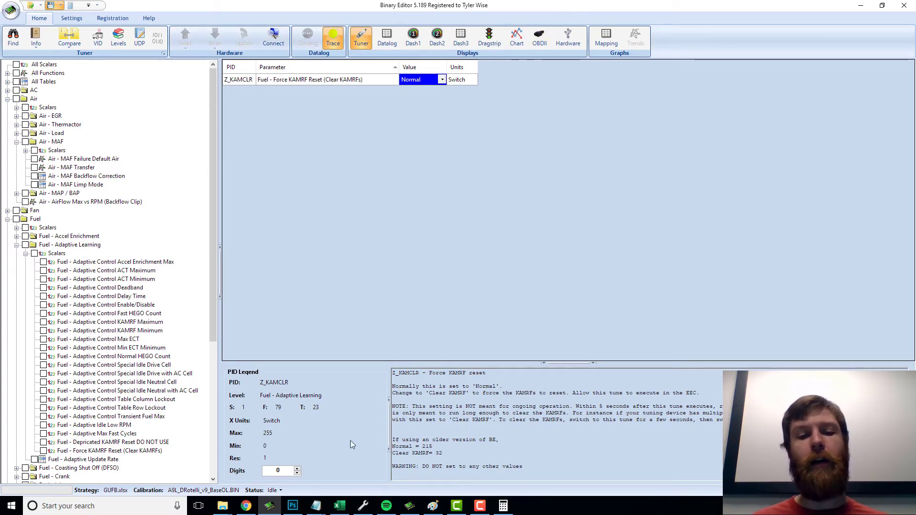
Switch to EEC Analyzer and review the individual New F values from the 0.750 V row up to 1.321 V
{"action": "key", "text": "alt+Tab"}
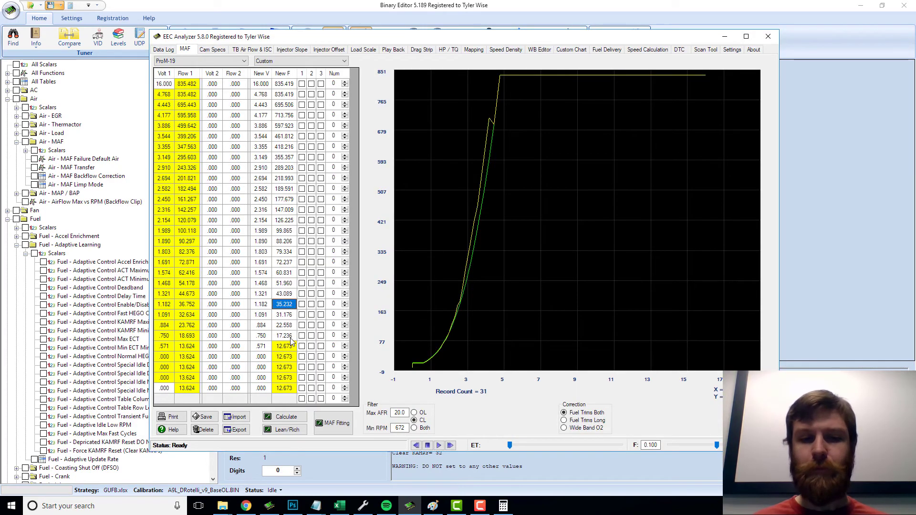
{"action": "left_click", "coordinate": [288, 335]}
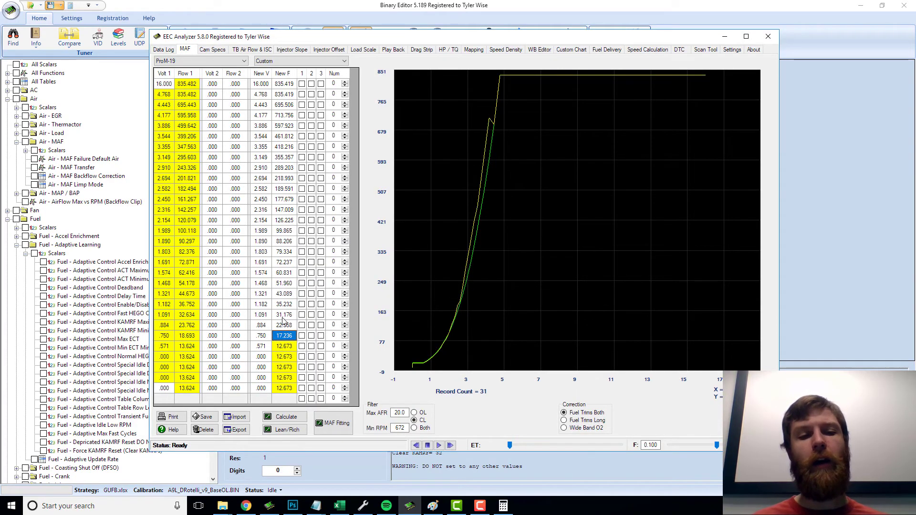
{"action": "left_click", "coordinate": [284, 324]}
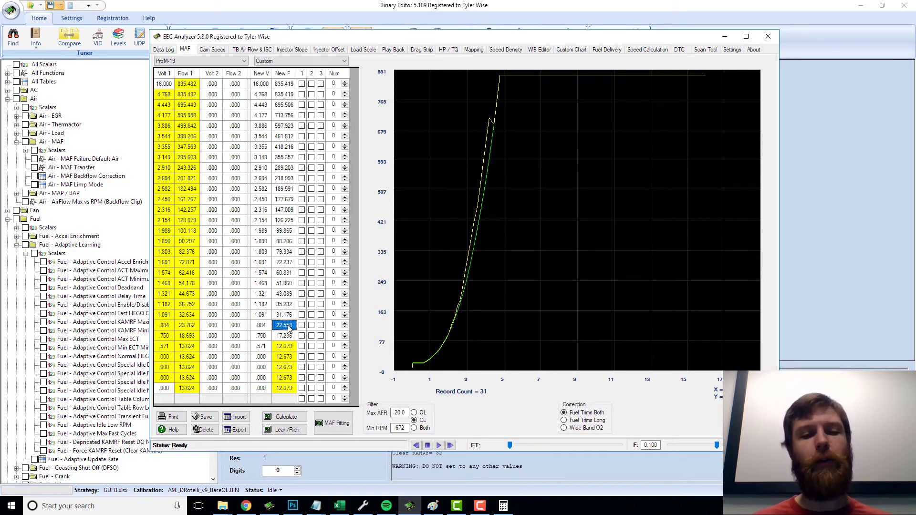
{"action": "left_click", "coordinate": [284, 314]}
{"action": "left_click", "coordinate": [285, 304]}
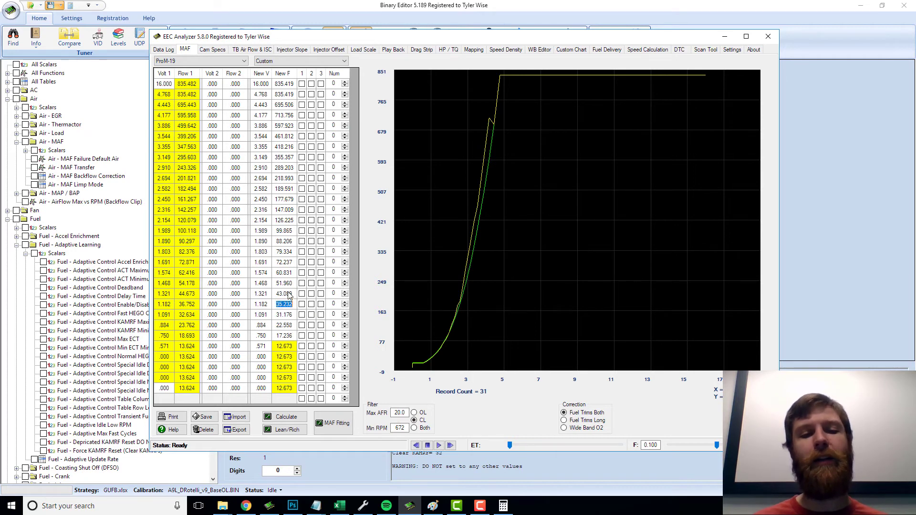
{"action": "left_click", "coordinate": [289, 293]}
{"action": "left_click", "coordinate": [288, 325]}
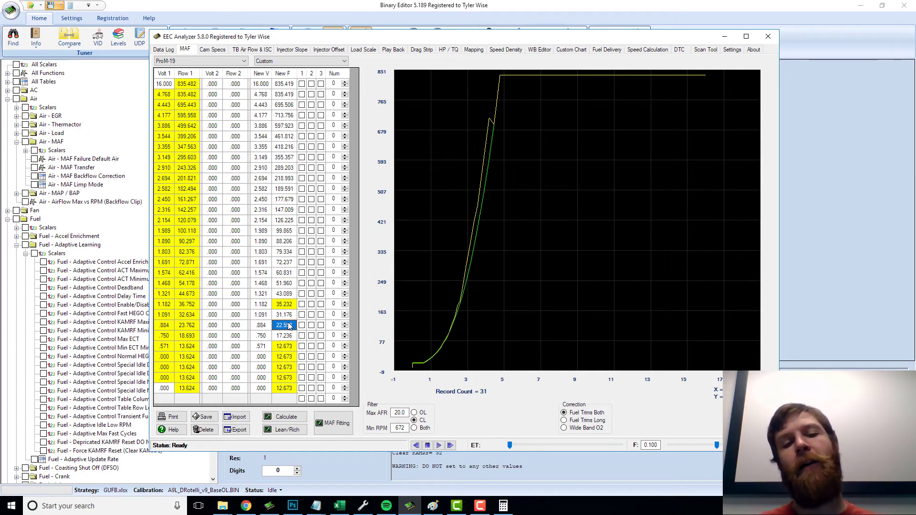
Highlight the New F values from 1.989 V, and again from 2.582 V, down to the last 0.000 V row
{"action": "left_click_drag", "start_coordinate": [285, 232], "coordinate": [301, 399]}
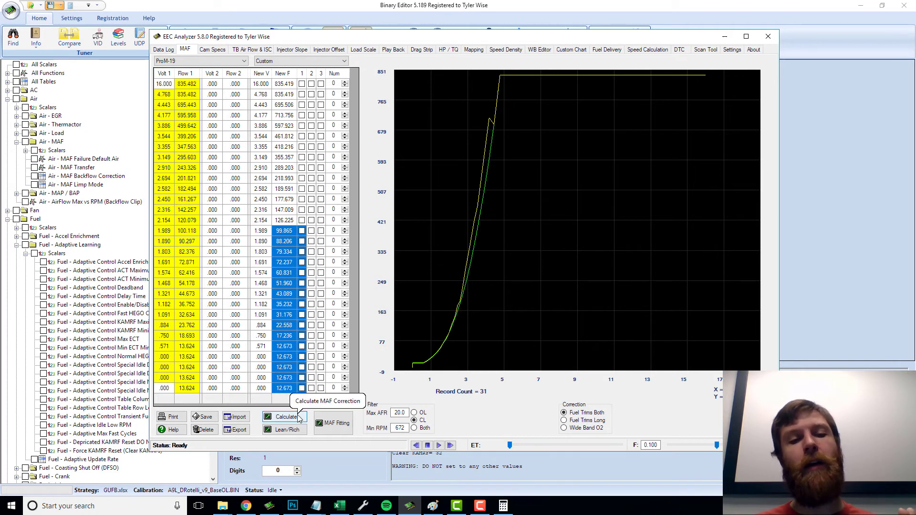
{"action": "left_click", "coordinate": [286, 231]}
{"action": "left_click_drag", "start_coordinate": [284, 189], "coordinate": [280, 404]}
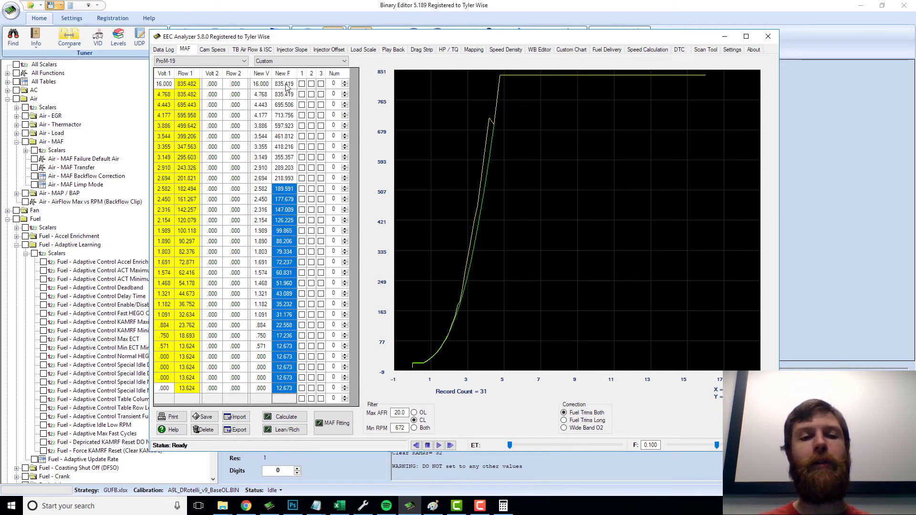
Highlight the New F values from 16.000 V down to 2.450 V, and from 1.890, 1.989 and 2.154 V down to the last row
{"action": "left_click_drag", "start_coordinate": [284, 126], "coordinate": [285, 84]}
{"action": "left_click_drag", "start_coordinate": [282, 201], "coordinate": [284, 84]}
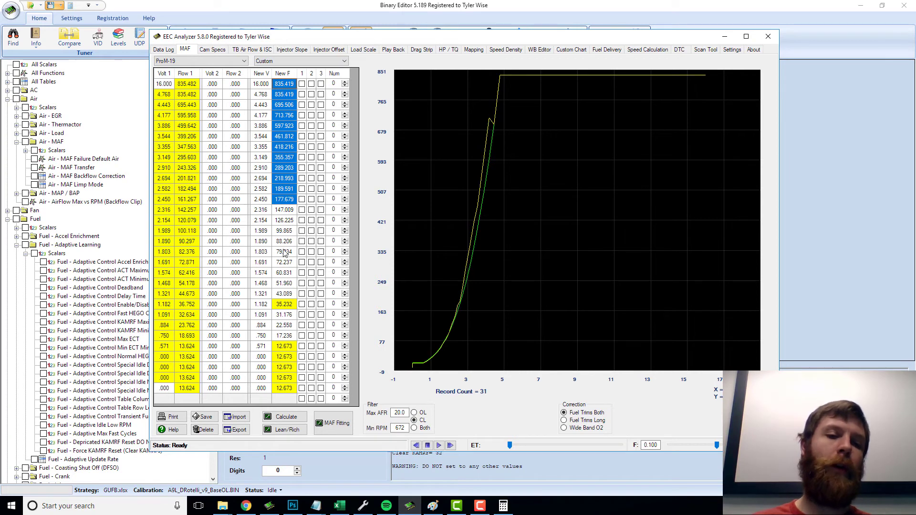
{"action": "left_click_drag", "start_coordinate": [285, 241], "coordinate": [281, 347]}
{"action": "left_click_drag", "start_coordinate": [279, 380], "coordinate": [284, 405]}
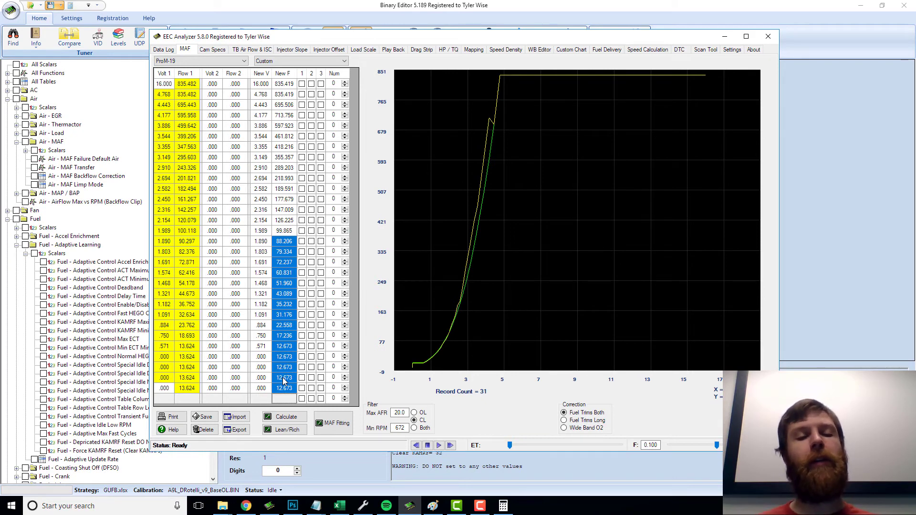
{"action": "left_click", "coordinate": [285, 231]}
{"action": "left_click", "coordinate": [295, 392], "text": "shift"}
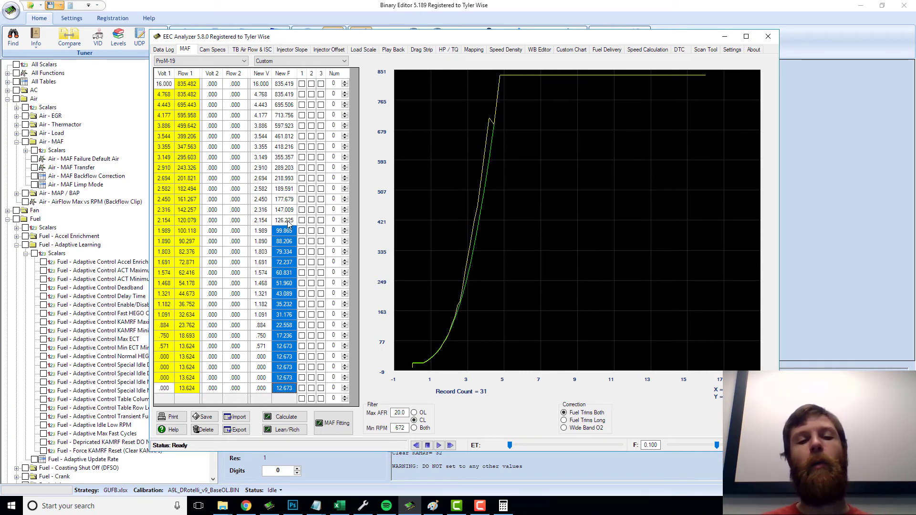
{"action": "left_click_drag", "start_coordinate": [289, 224], "coordinate": [284, 392]}
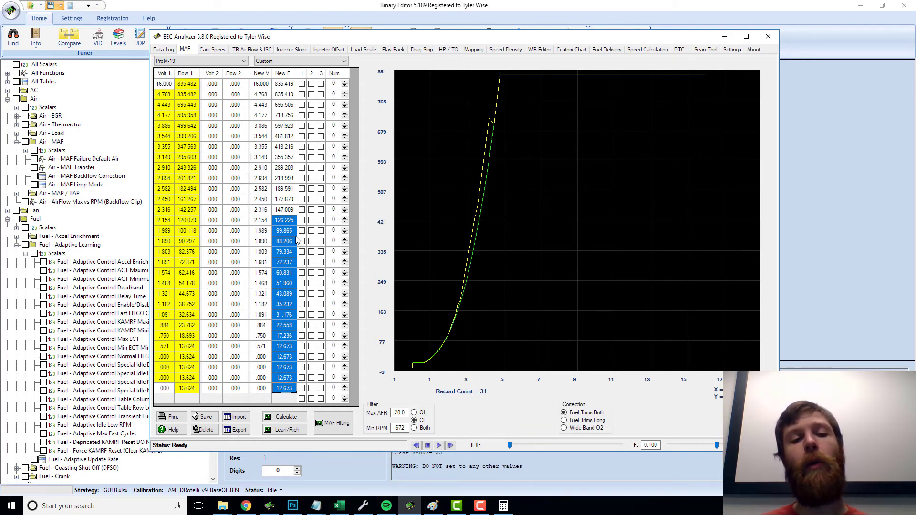
Switch to Binary Editor, collapse Fuel - Adaptive Learning and open the Fuel - Injector scalars
{"action": "left_click", "coordinate": [341, 12]}
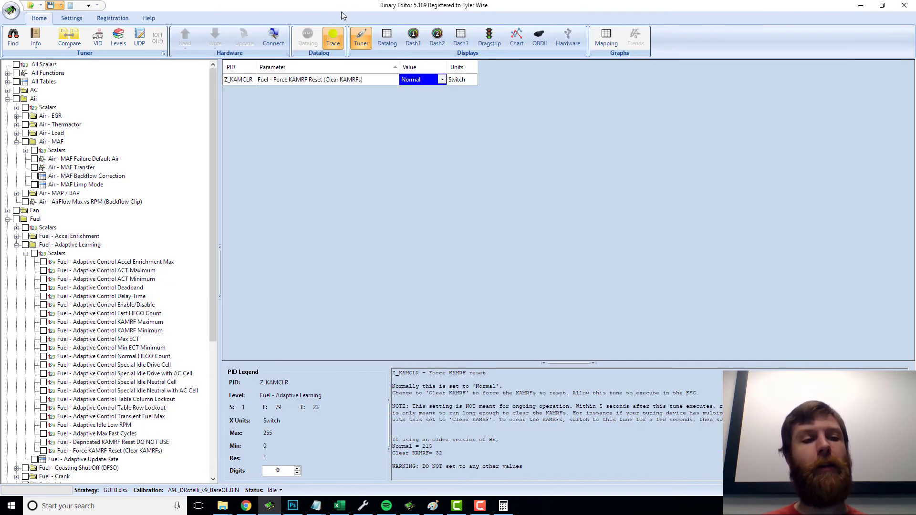
{"action": "left_click", "coordinate": [16, 245]}
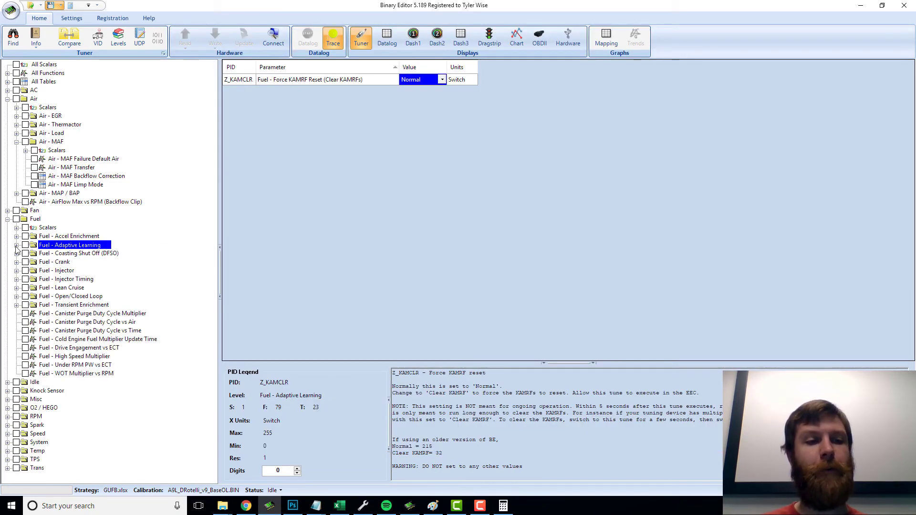
{"action": "left_click", "coordinate": [17, 270]}
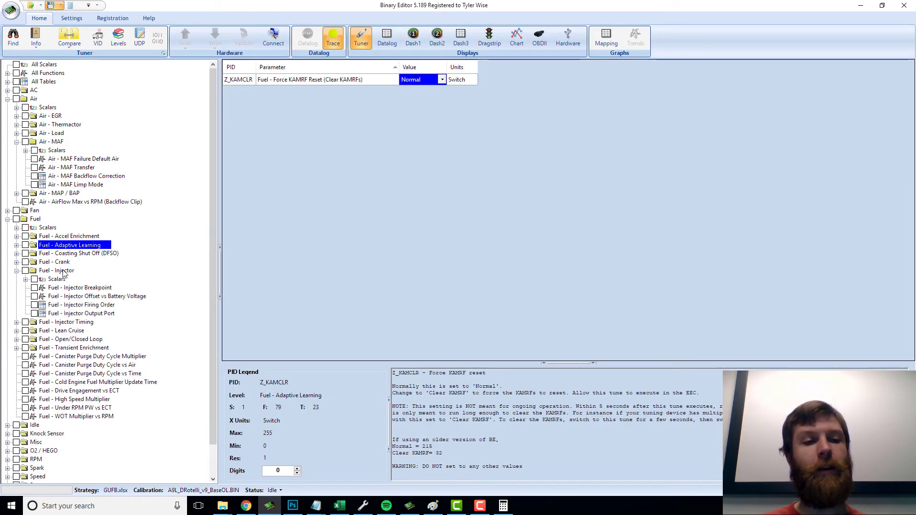
{"action": "left_click", "coordinate": [55, 280]}
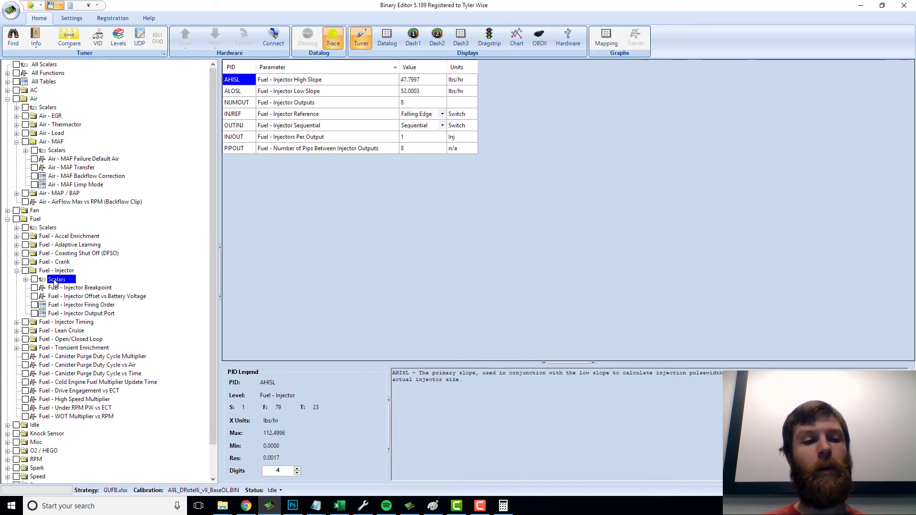
Examine the Injector High Slope and Injector Low Slope values and their descriptions
{"action": "left_click", "coordinate": [368, 96]}
{"action": "left_click", "coordinate": [406, 94]}
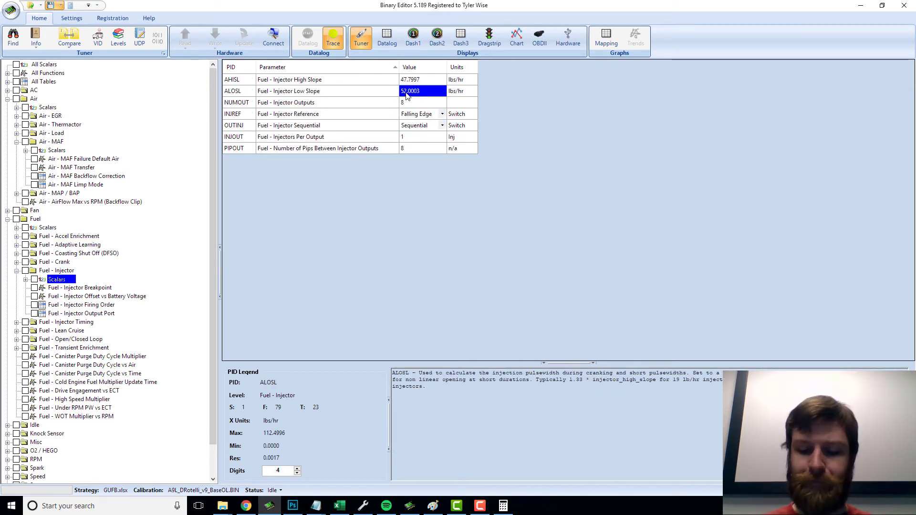
{"action": "key", "text": "Right"}
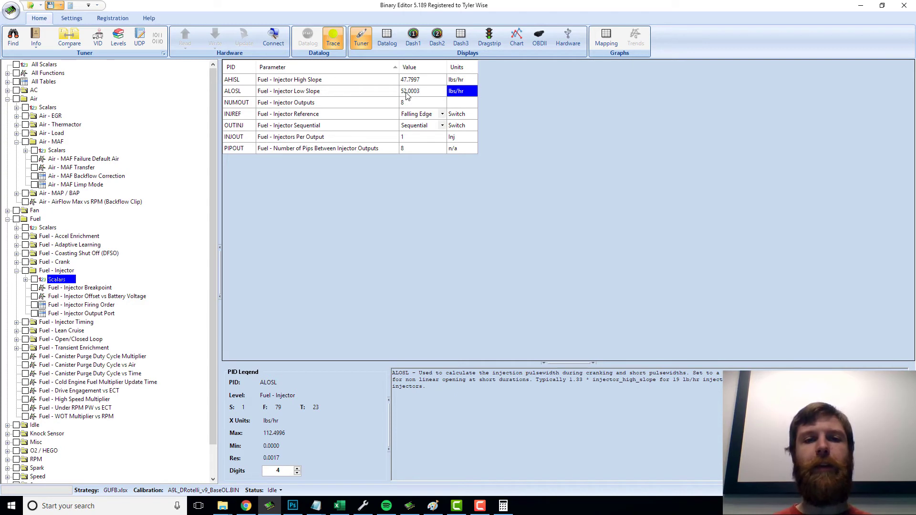
{"action": "key", "text": "Left"}
{"action": "key", "text": "Up"}
{"action": "key", "text": "Down"}
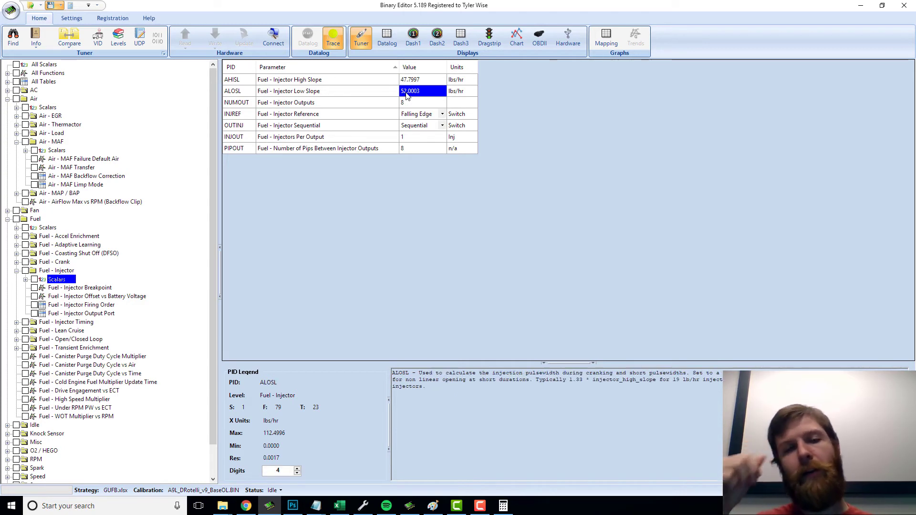
{"action": "key", "text": "Up"}
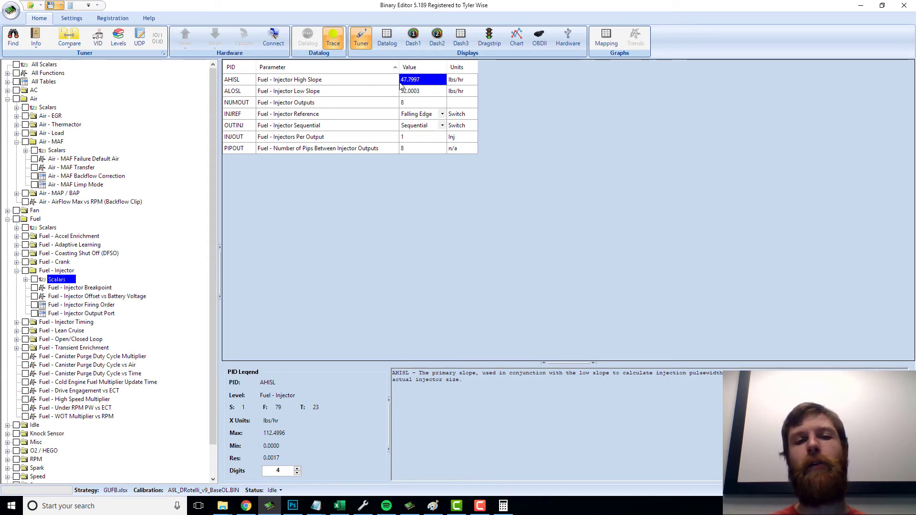
{"action": "left_click", "coordinate": [421, 94]}
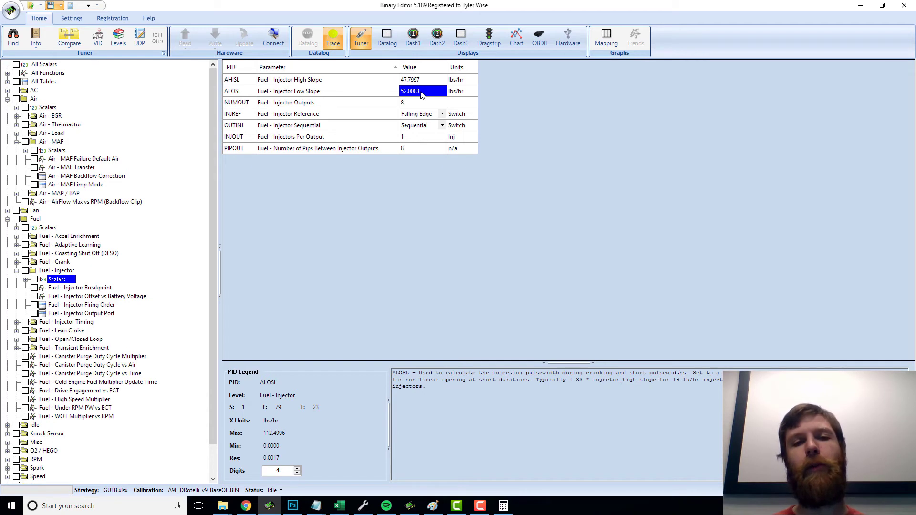
{"action": "key", "text": "Up"}
{"action": "key", "text": "Down"}
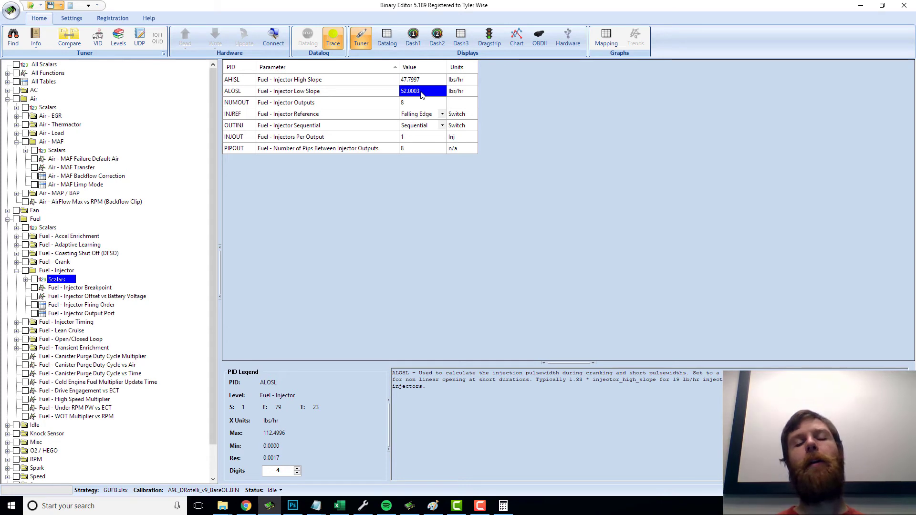
{"action": "left_click_drag", "start_coordinate": [420, 81], "coordinate": [421, 92]}
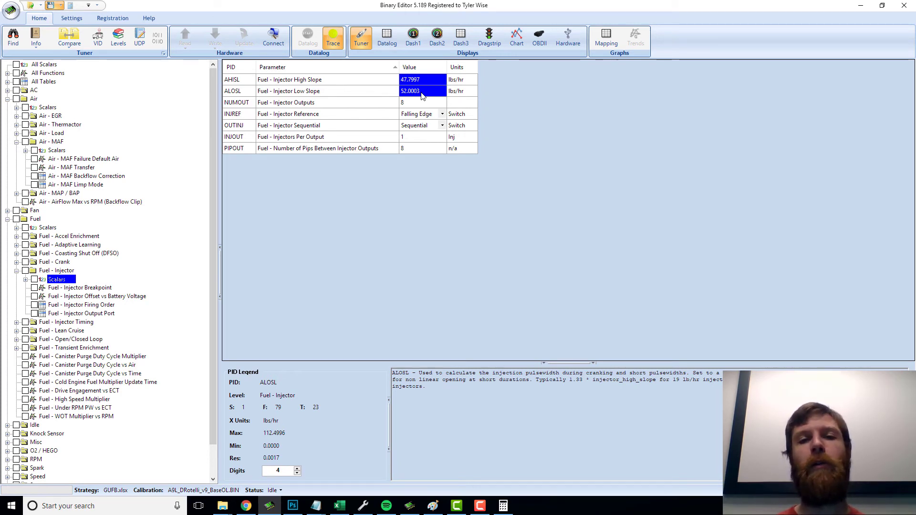
{"action": "left_click", "coordinate": [421, 95]}
{"action": "left_click", "coordinate": [338, 91]}
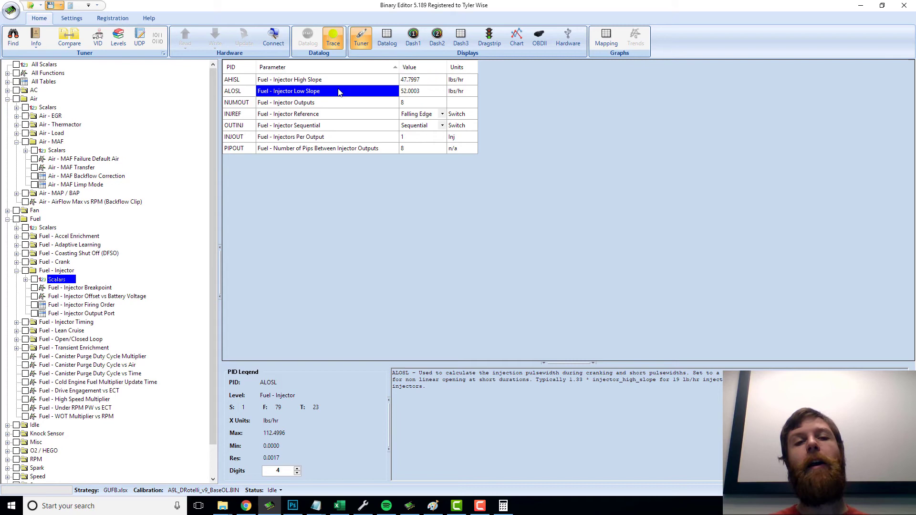
{"action": "left_click", "coordinate": [409, 94]}
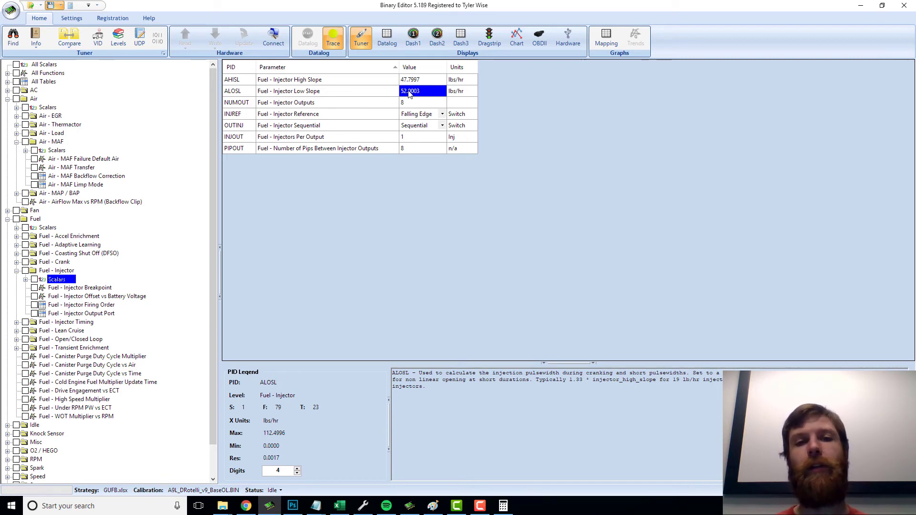
Multiply the Fuel - Injector Low Slope value by 1.03
{"action": "left_click", "coordinate": [429, 95]}
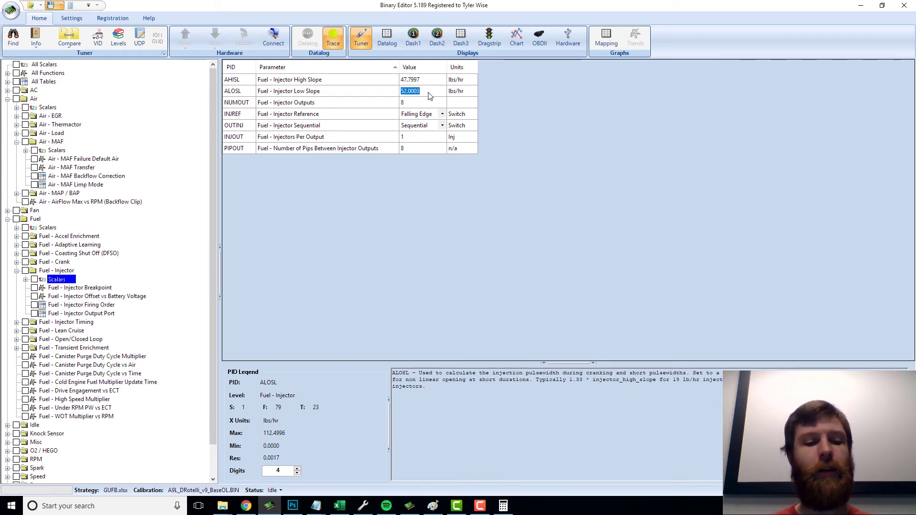
{"action": "right_click", "coordinate": [430, 96]}
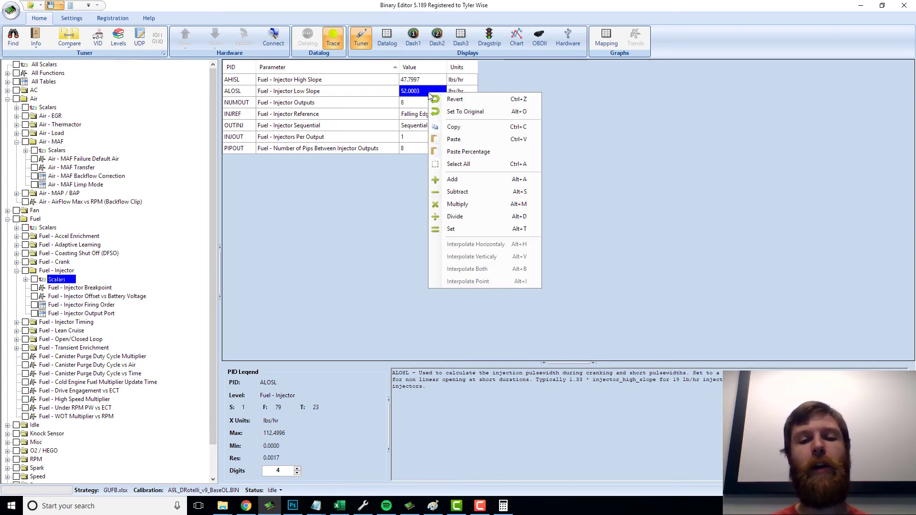
{"action": "left_click", "coordinate": [525, 204]}
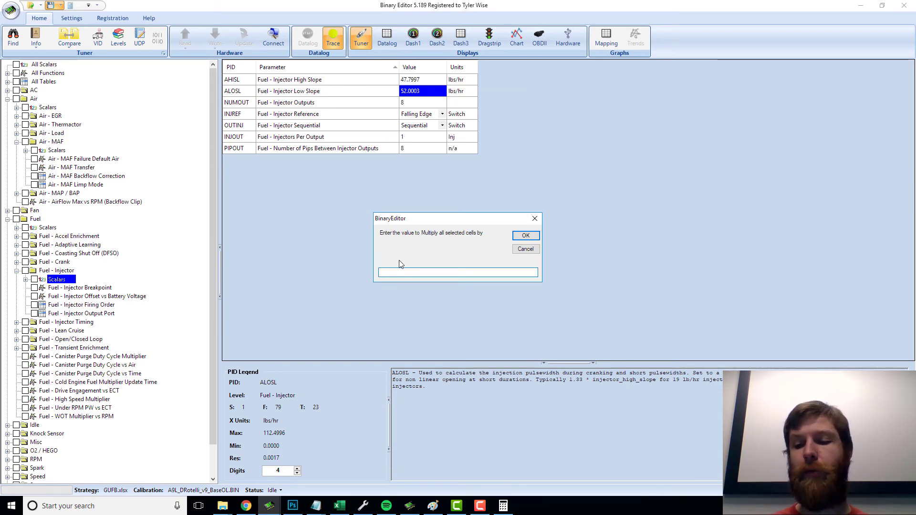
{"action": "type", "text": "1.03"}
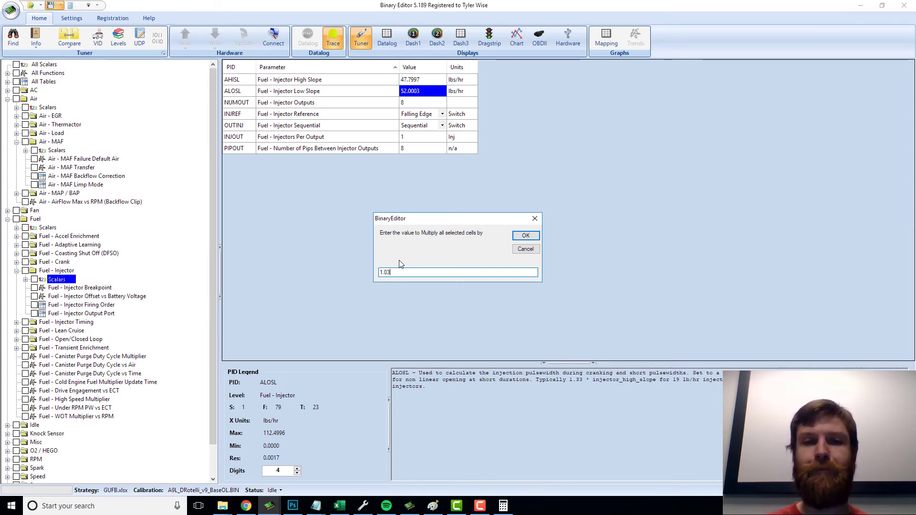
{"action": "key", "text": "Return"}
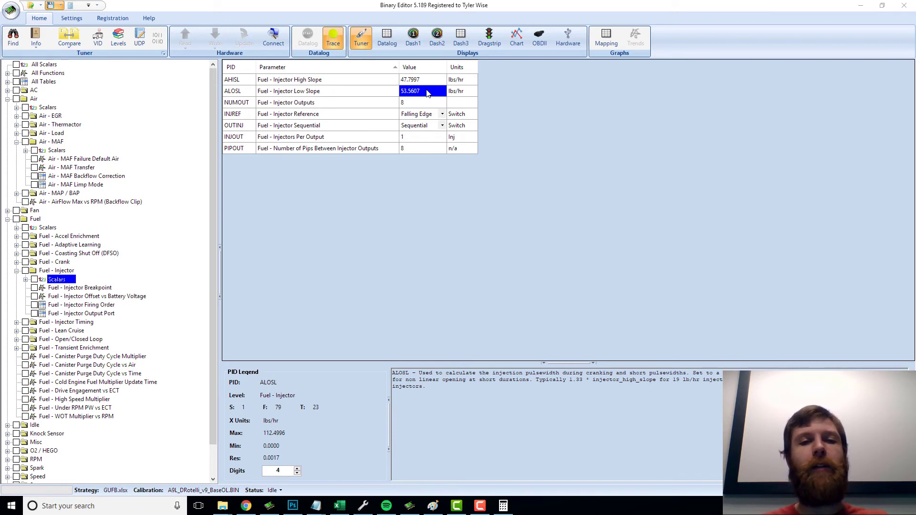
{"action": "left_click", "coordinate": [387, 91]}
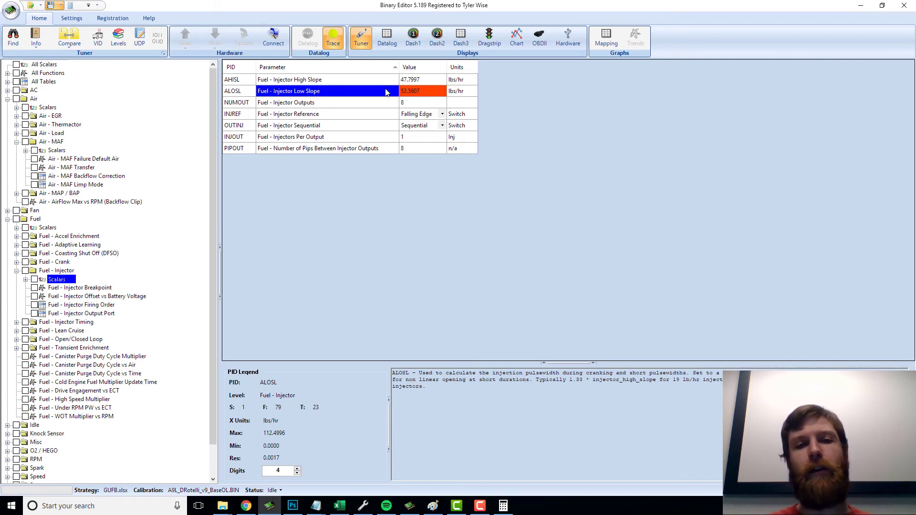
{"action": "left_click", "coordinate": [422, 91]}
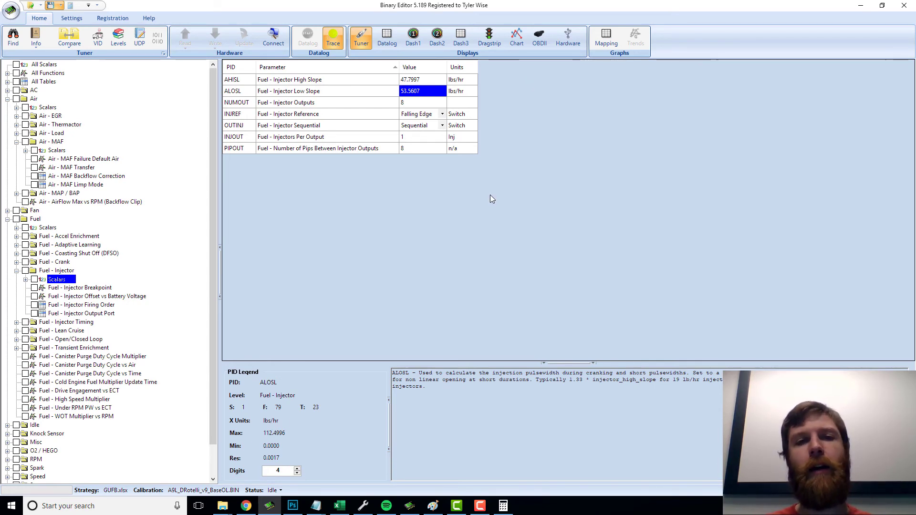
Switch to EEC Analyzer and calculate the KAMRF1 and KAMRF2 load-versus-RPM mapping tables using averages
{"action": "key", "text": "alt+Tab"}
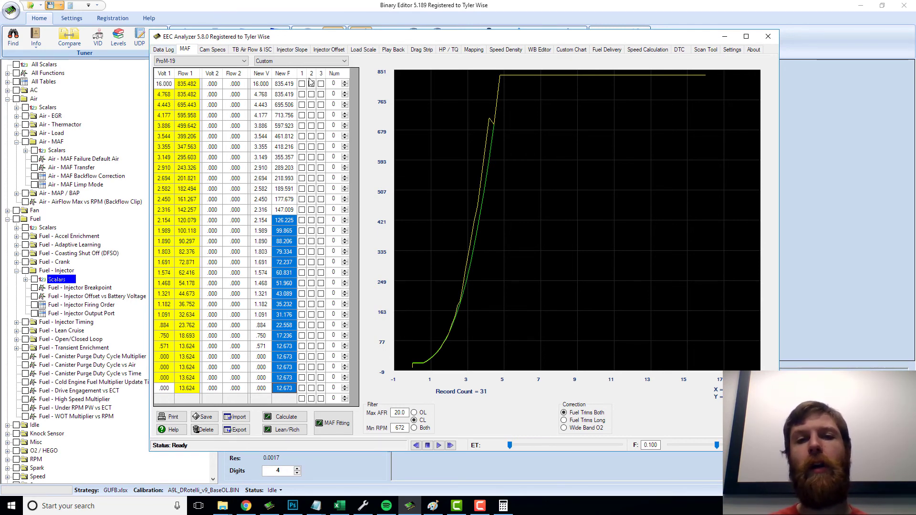
{"action": "left_click", "coordinate": [474, 50]}
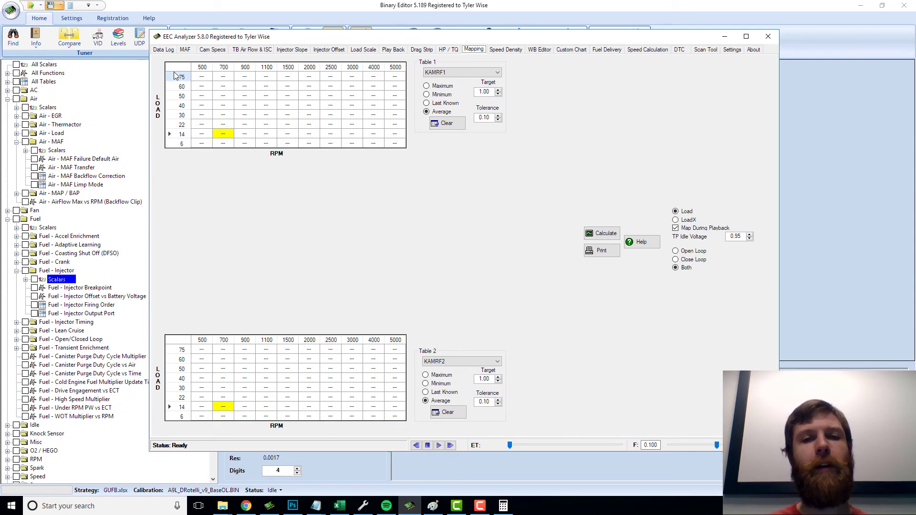
{"action": "left_click", "coordinate": [498, 73]}
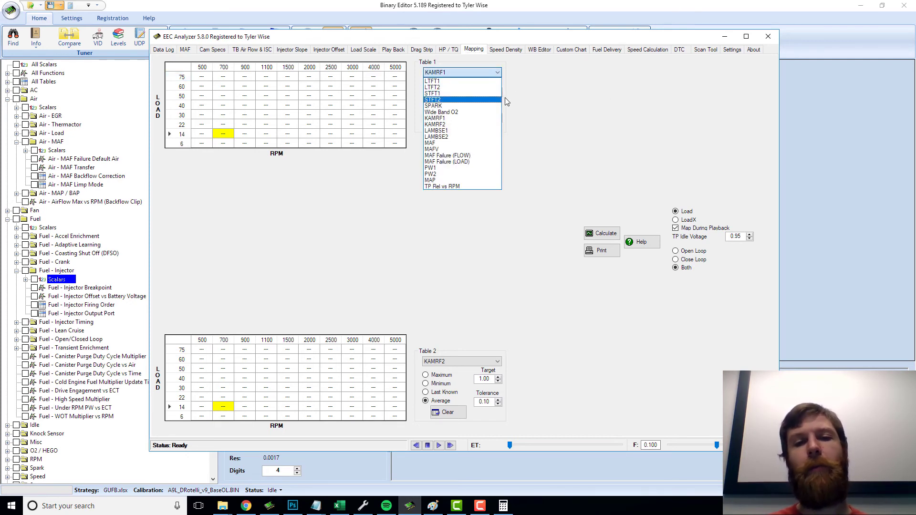
{"action": "left_click", "coordinate": [538, 115]}
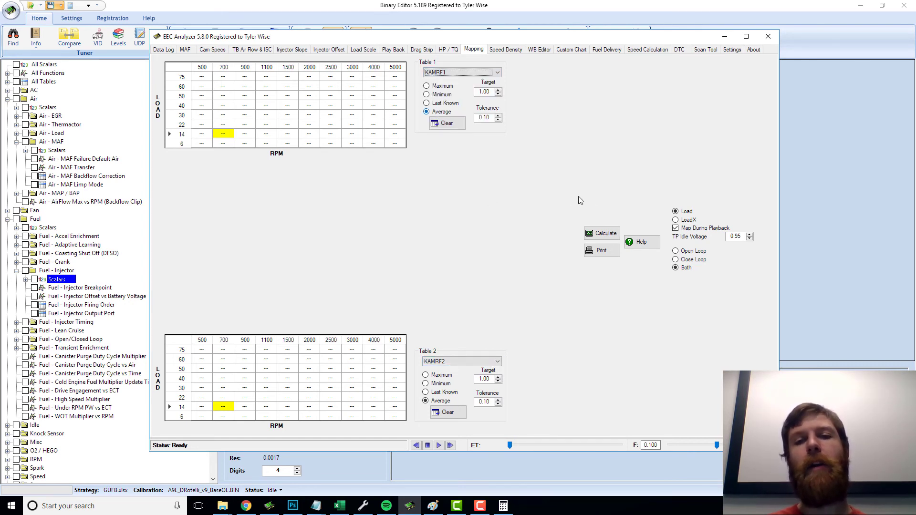
{"action": "left_click", "coordinate": [603, 232]}
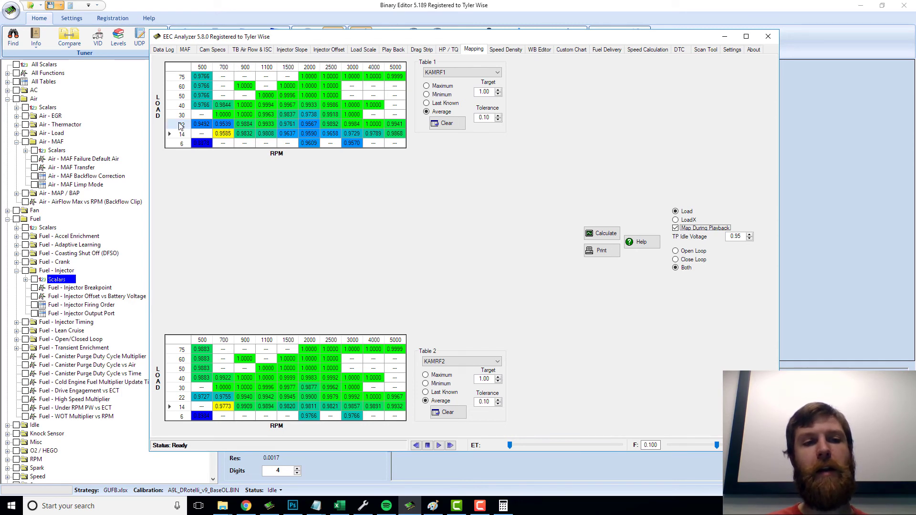
Highlight KAMRF1 cells at 700 RPM, at load 14 for 900–1100 RPM, down the 2000 RPM column, and along the load 40 row
{"action": "left_click", "coordinate": [222, 125]}
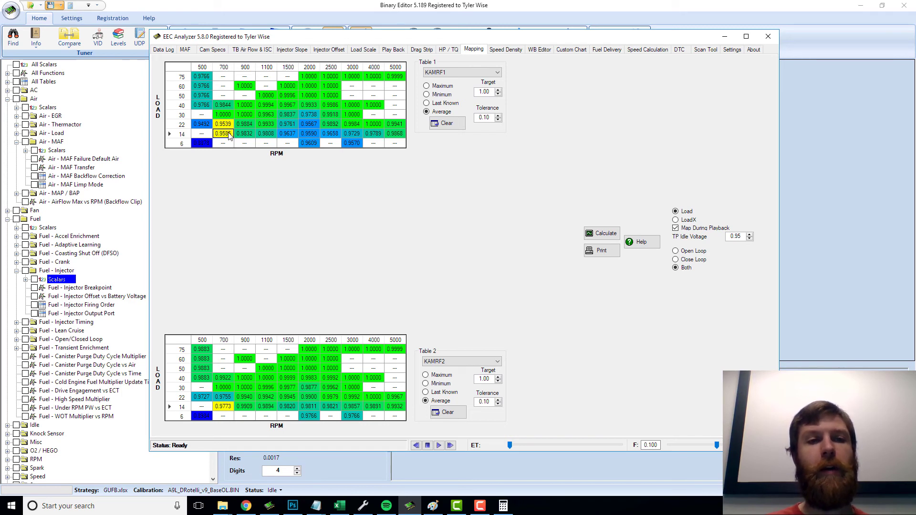
{"action": "left_click_drag", "start_coordinate": [241, 136], "coordinate": [263, 137]}
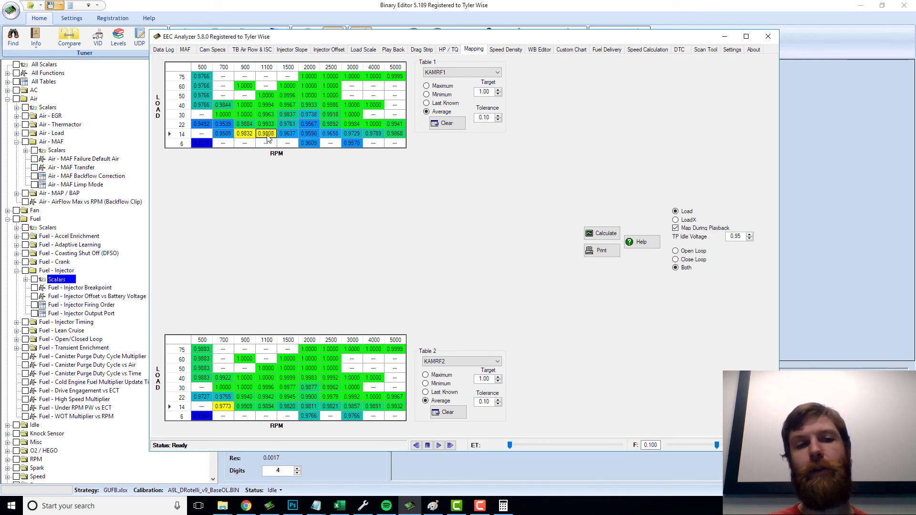
{"action": "mouse_move", "coordinate": [315, 113]}
{"action": "left_mouse_down"}
{"action": "mouse_move", "coordinate": [317, 149]}
{"action": "mouse_move", "coordinate": [314, 114]}
{"action": "mouse_move", "coordinate": [312, 143]}
{"action": "left_mouse_up"}
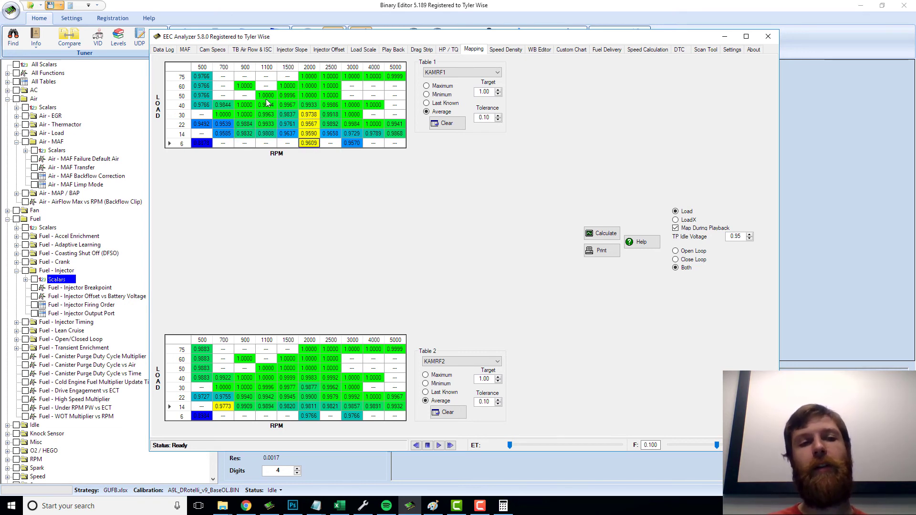
{"action": "left_click_drag", "start_coordinate": [237, 106], "coordinate": [296, 107]}
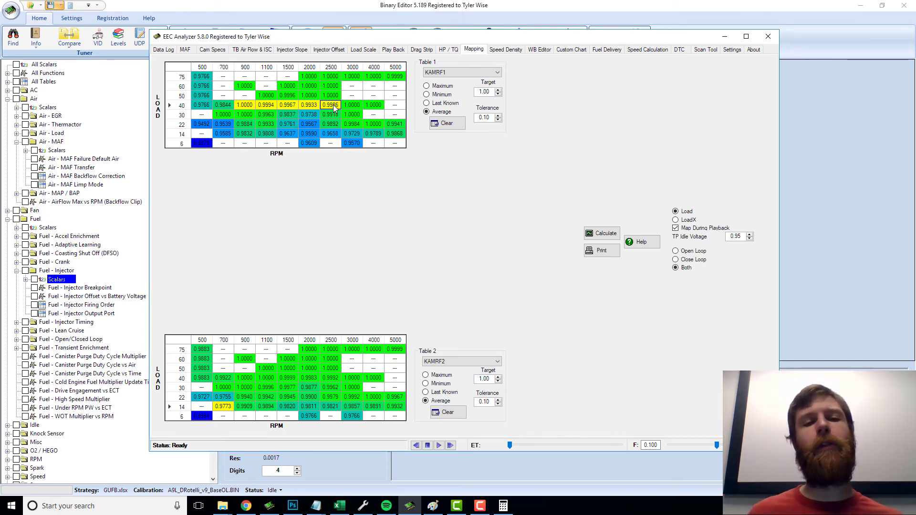
Switch to Binary Editor and open the Fuel - Adaptive Update Rate table in the Fuel - Adaptive Learning group
{"action": "left_click", "coordinate": [319, 6]}
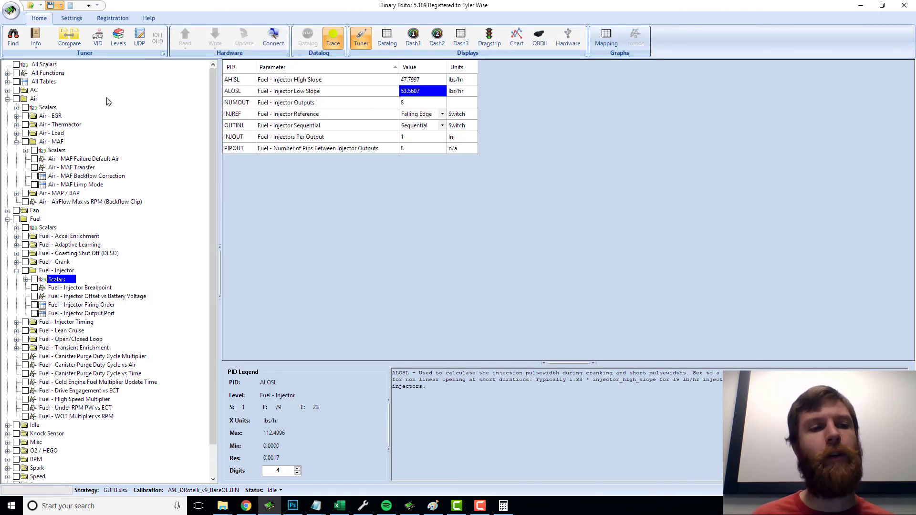
{"action": "left_click", "coordinate": [17, 245]}
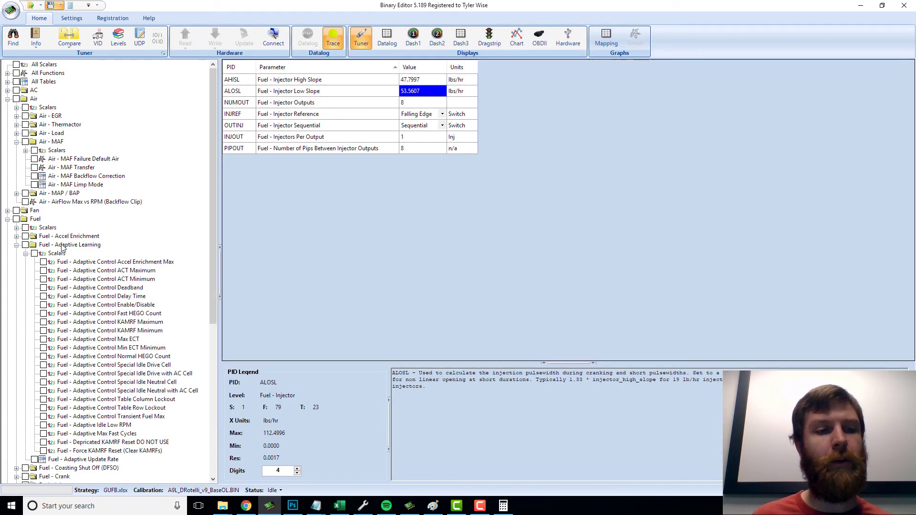
{"action": "left_click", "coordinate": [26, 254]}
{"action": "left_click", "coordinate": [84, 263]}
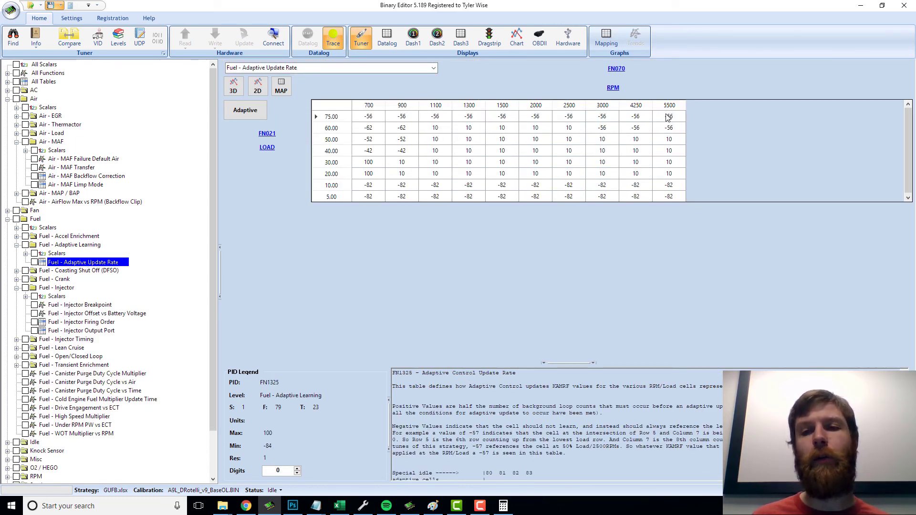
Highlight the whole Adaptive Update Rate table and examine its 900 RPM cells between loads 20 and 60
{"action": "left_click_drag", "start_coordinate": [668, 116], "coordinate": [357, 203]}
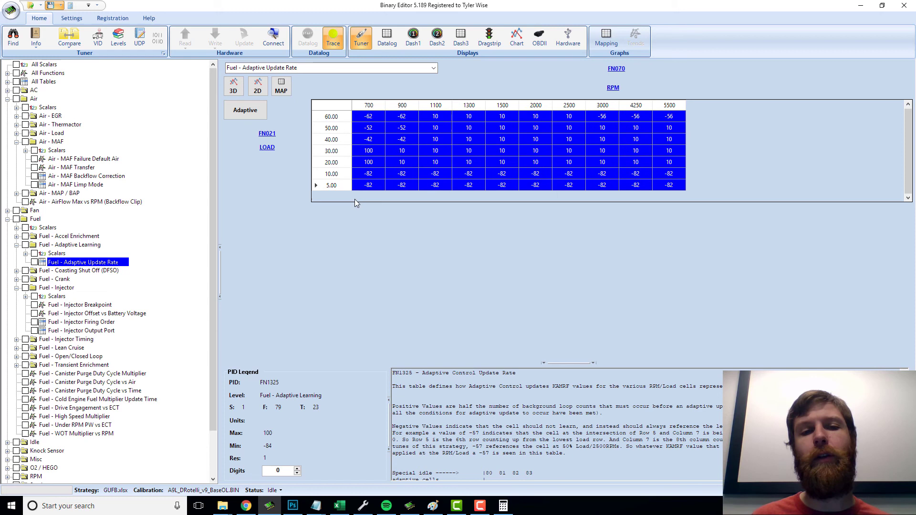
{"action": "left_click", "coordinate": [432, 166]}
{"action": "key", "text": "Left"}
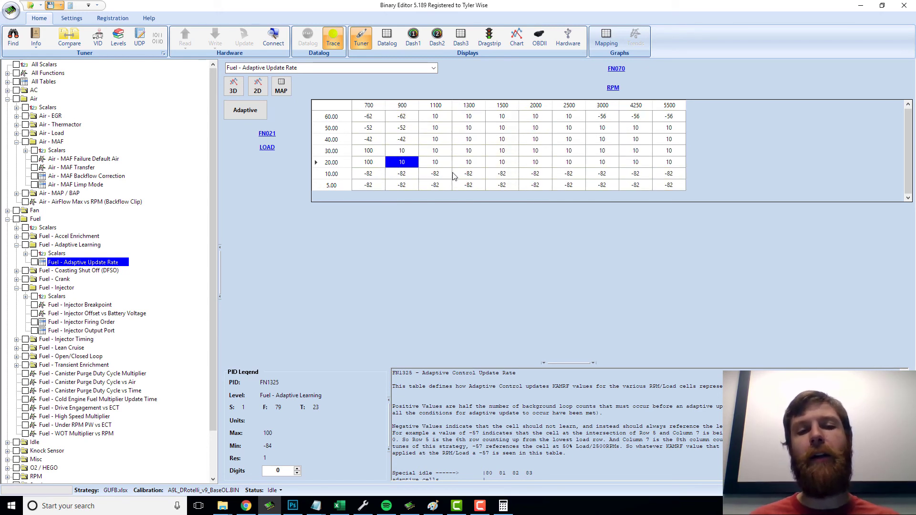
{"action": "key", "text": "Left"}
{"action": "key", "text": "Right"}
{"action": "key", "text": "Up"}
{"action": "key", "text": "Up"}
{"action": "key", "text": "Up"}
{"action": "key", "text": "Up"}
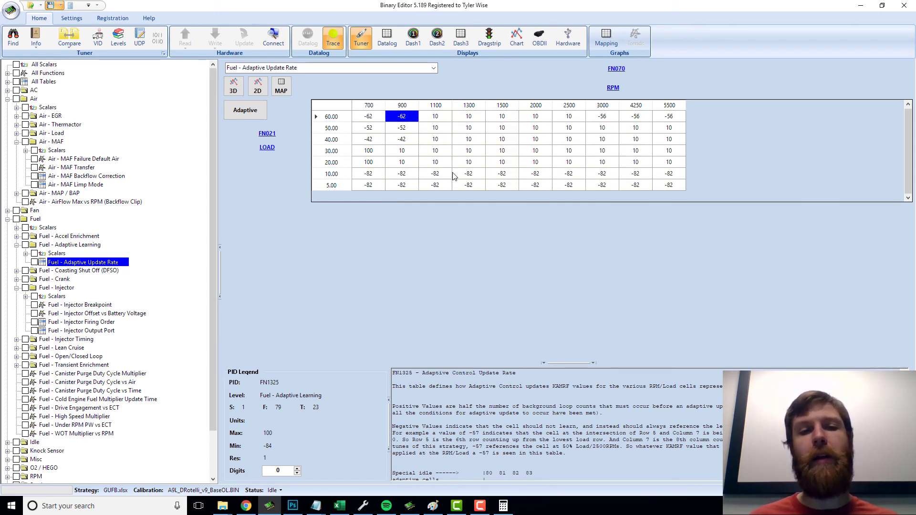
{"action": "key", "text": "Down"}
{"action": "key", "text": "Down"}
{"action": "key", "text": "Down"}
{"action": "key", "text": "Down"}
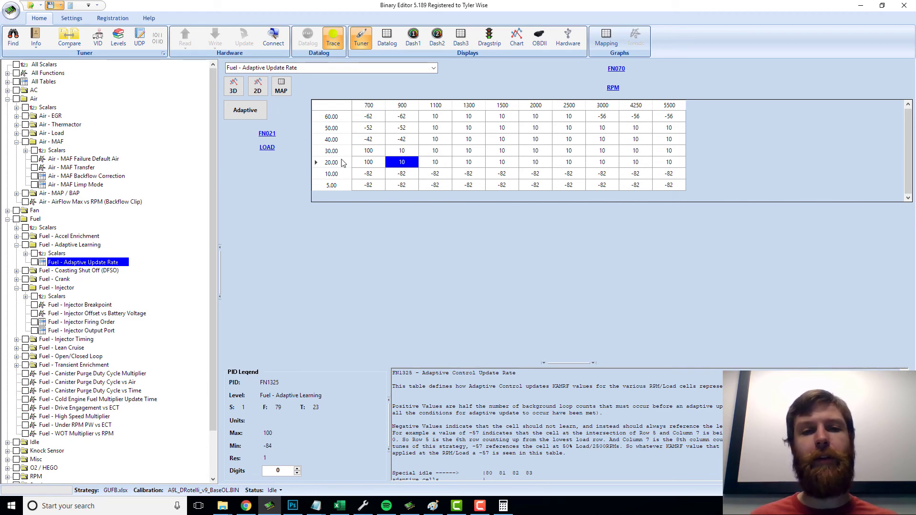
Switch to EEC Analyzer and highlight the KAMRF1 cells at 700 RPM for loads 22 and 30, and at 900 RPM for load 30
{"action": "key", "text": "alt+Tab"}
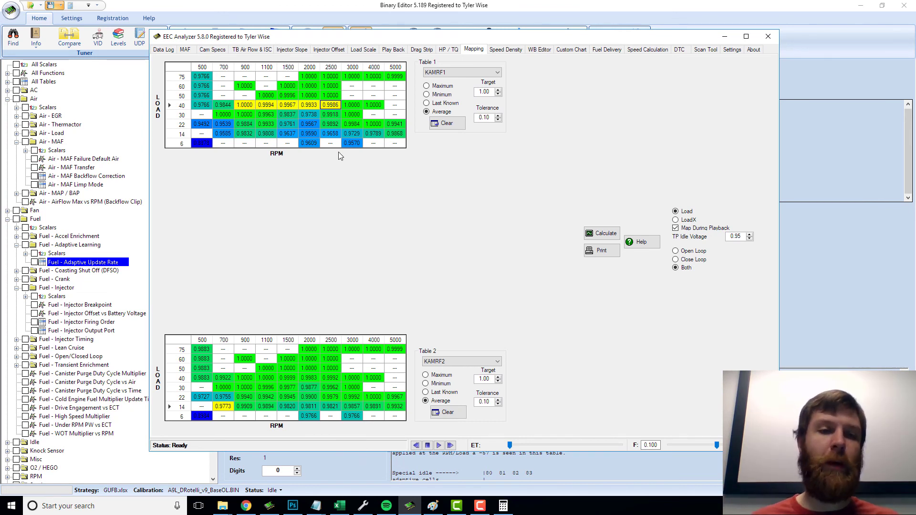
{"action": "left_click", "coordinate": [223, 124]}
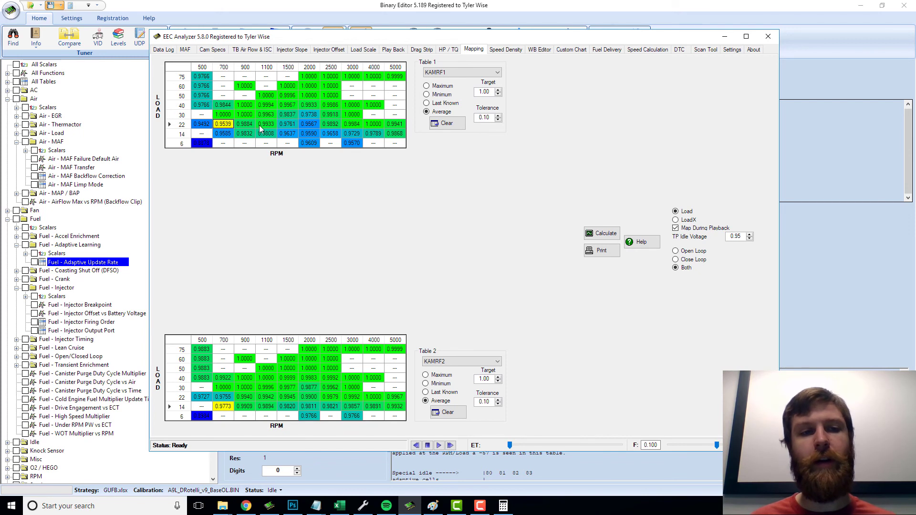
{"action": "left_click", "coordinate": [223, 114]}
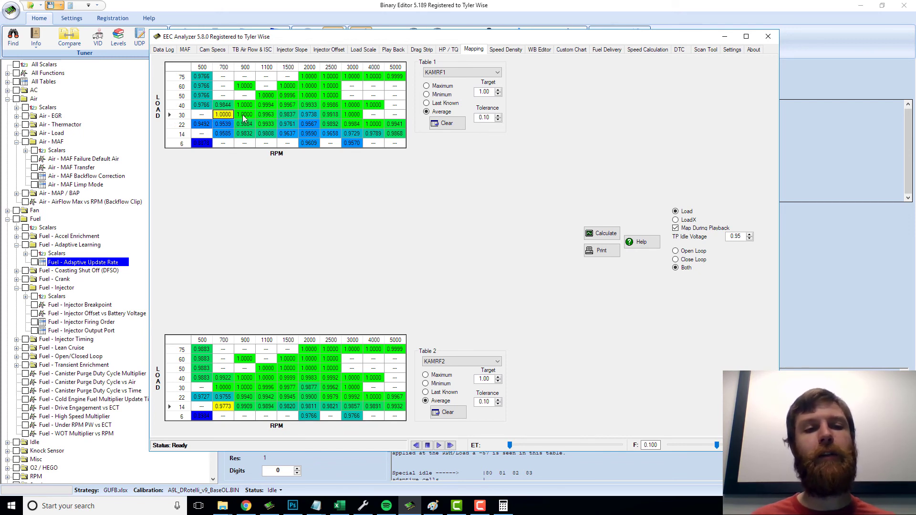
{"action": "left_click", "coordinate": [244, 117]}
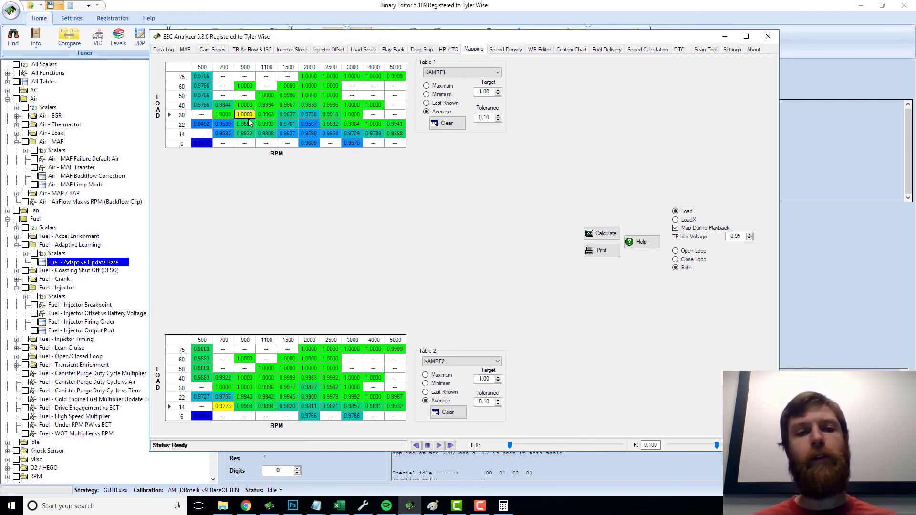
Return to Binary Editor and examine the load 20 row, the load 30 cells from 1100 to 3000 RPM, and the 900 RPM column
{"action": "key", "text": "alt+Tab"}
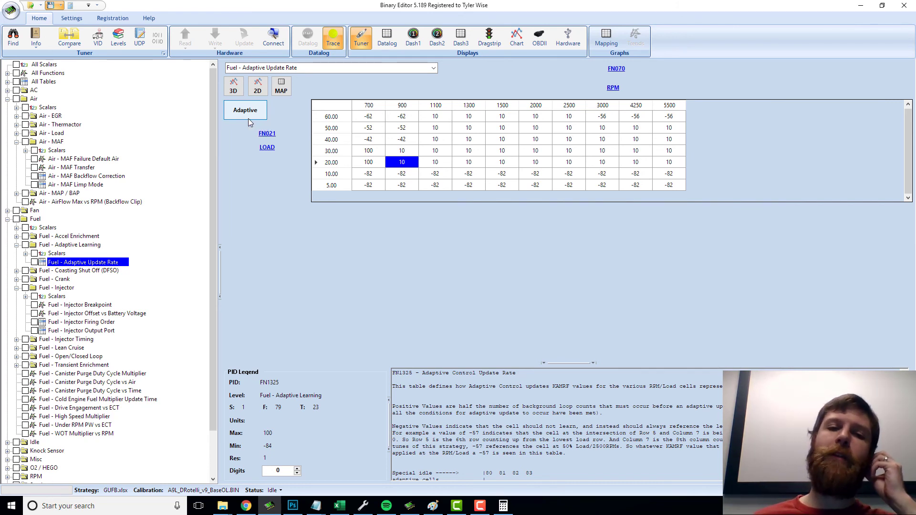
{"action": "key", "text": "Right"}
{"action": "key", "text": "Right"}
{"action": "key", "text": "Right"}
{"action": "key", "text": "Right"}
{"action": "key", "text": "Right"}
{"action": "key", "text": "Right"}
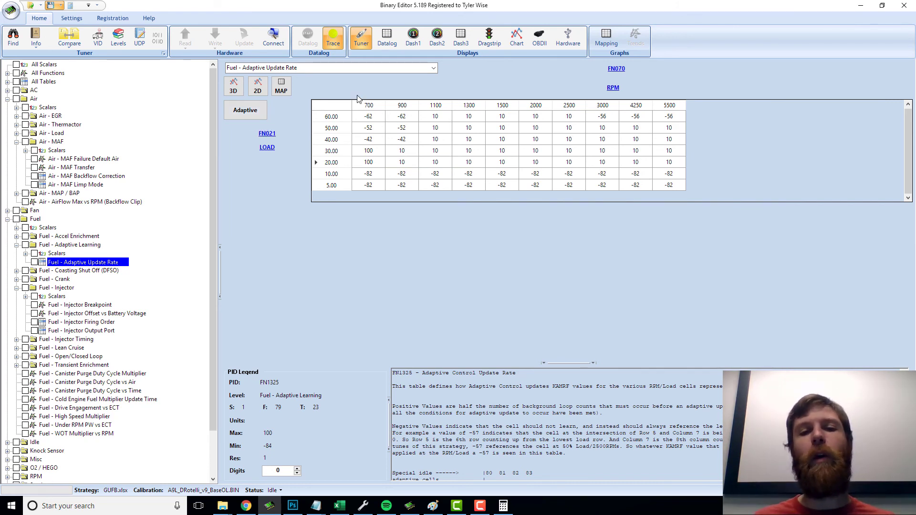
{"action": "key", "text": "Left"}
{"action": "key", "text": "Left"}
{"action": "key", "text": "Left"}
{"action": "key", "text": "Left"}
{"action": "key", "text": "Up"}
{"action": "key", "text": "Left"}
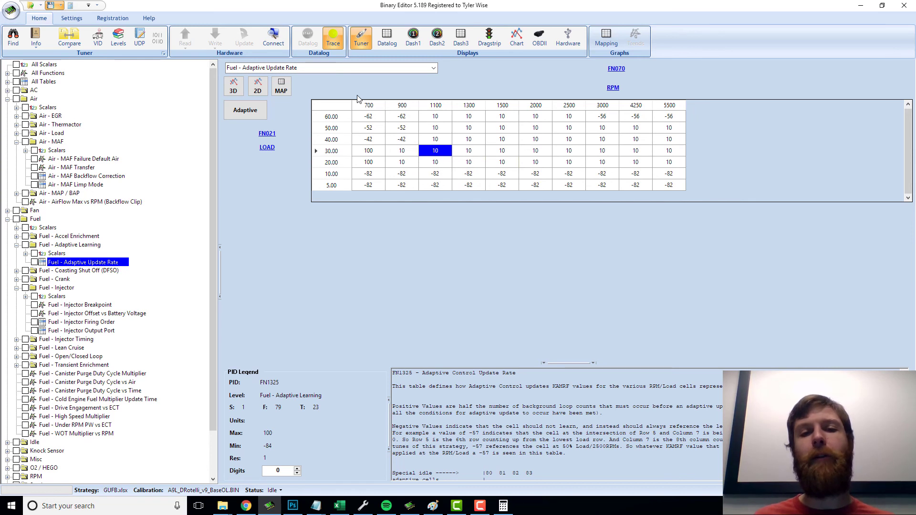
{"action": "key", "text": "Left"}
{"action": "key", "text": "Right"}
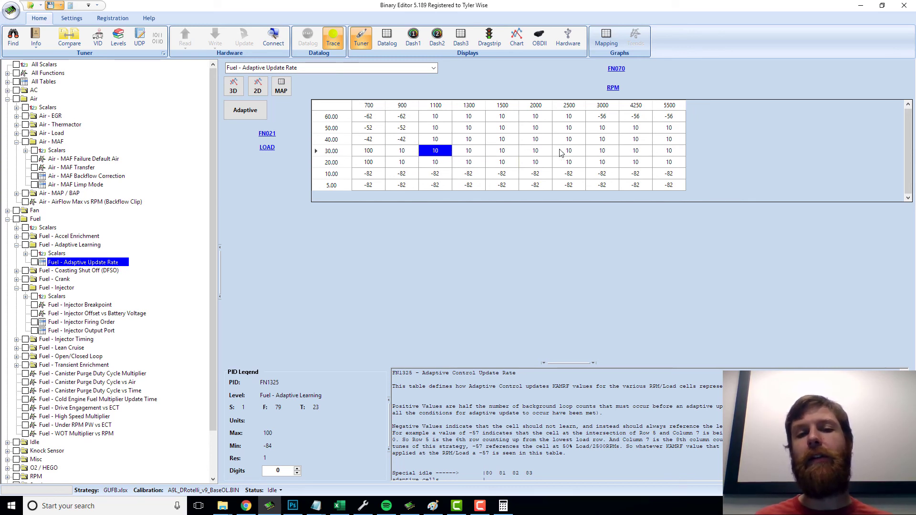
{"action": "left_click_drag", "start_coordinate": [599, 153], "coordinate": [441, 153]}
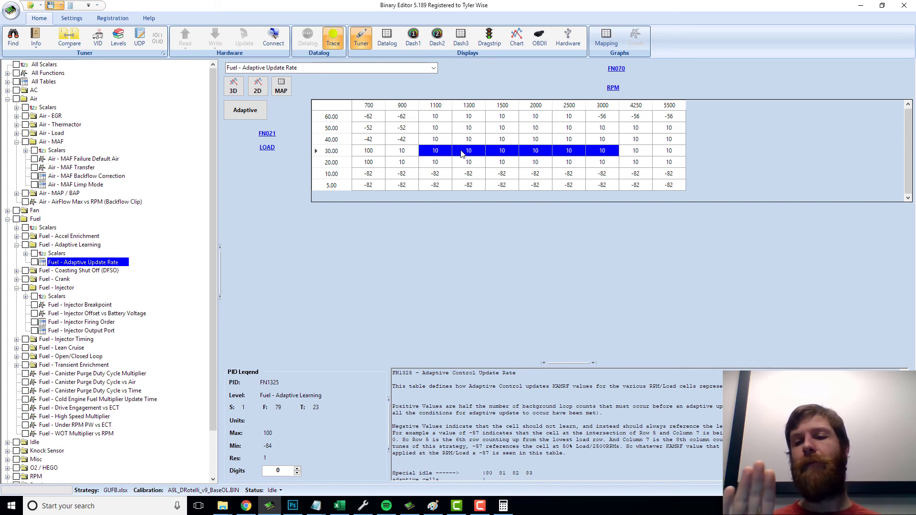
{"action": "left_click_drag", "start_coordinate": [402, 116], "coordinate": [405, 203]}
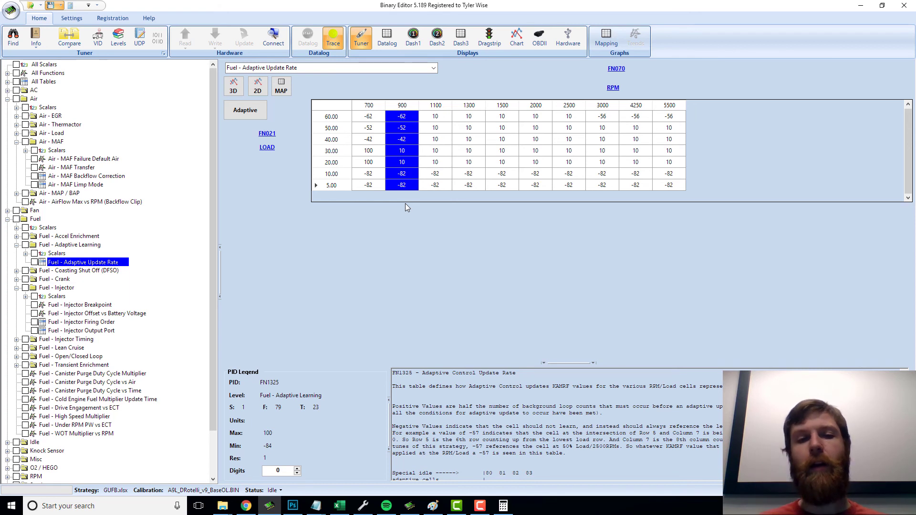
Highlight the update rates in the load 5 to 20 rows, the load 30 row, and the 2500 RPM cells at loads 20 and 30
{"action": "left_click", "coordinate": [368, 162]}
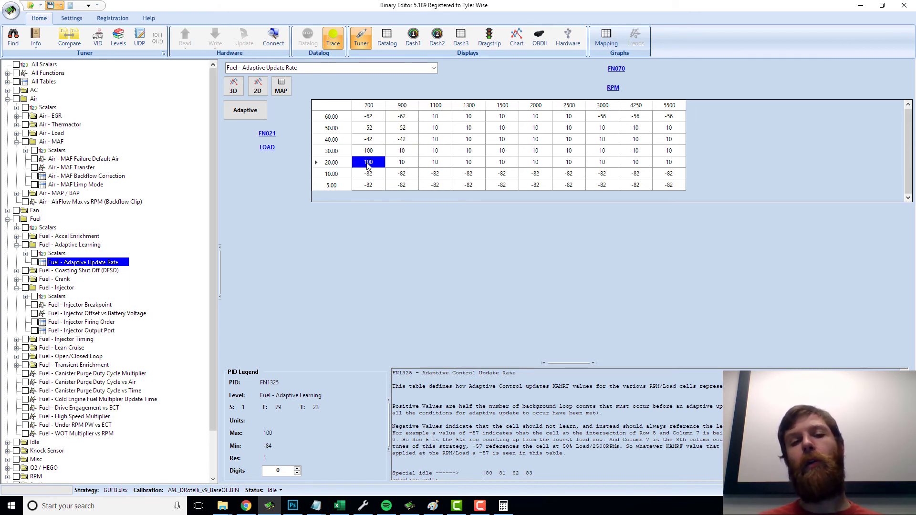
{"action": "left_click_drag", "start_coordinate": [368, 164], "coordinate": [670, 187]}
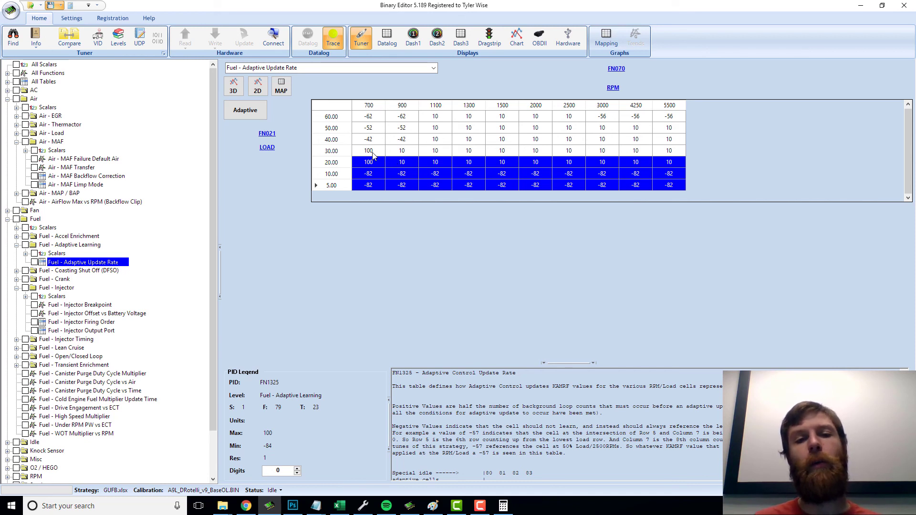
{"action": "left_click_drag", "start_coordinate": [373, 153], "coordinate": [671, 153]}
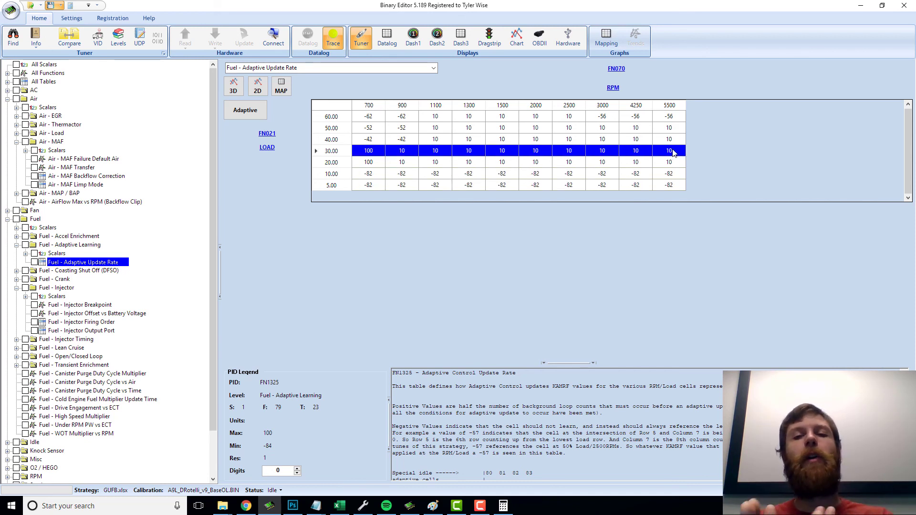
{"action": "mouse_move", "coordinate": [570, 155]}
{"action": "left_mouse_down"}
{"action": "mouse_move", "coordinate": [573, 125]}
{"action": "mouse_move", "coordinate": [581, 167]}
{"action": "left_mouse_up"}
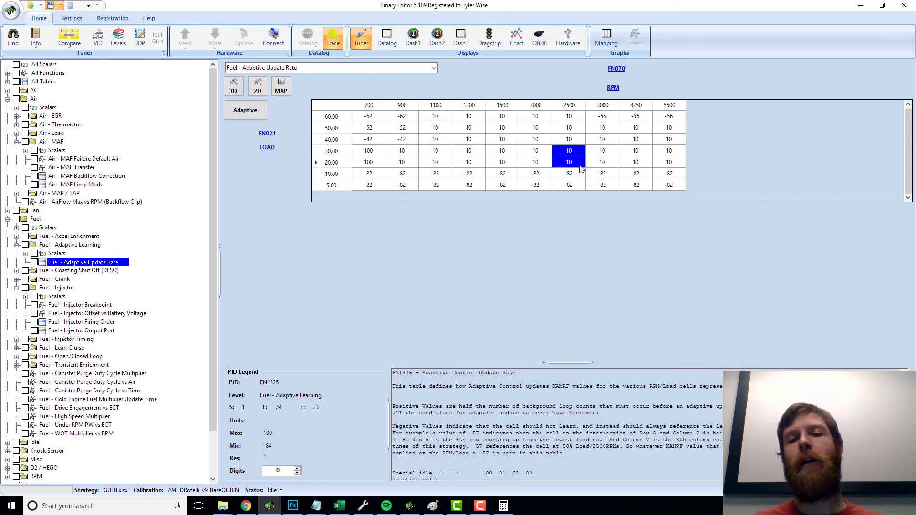
{"action": "left_click", "coordinate": [572, 156]}
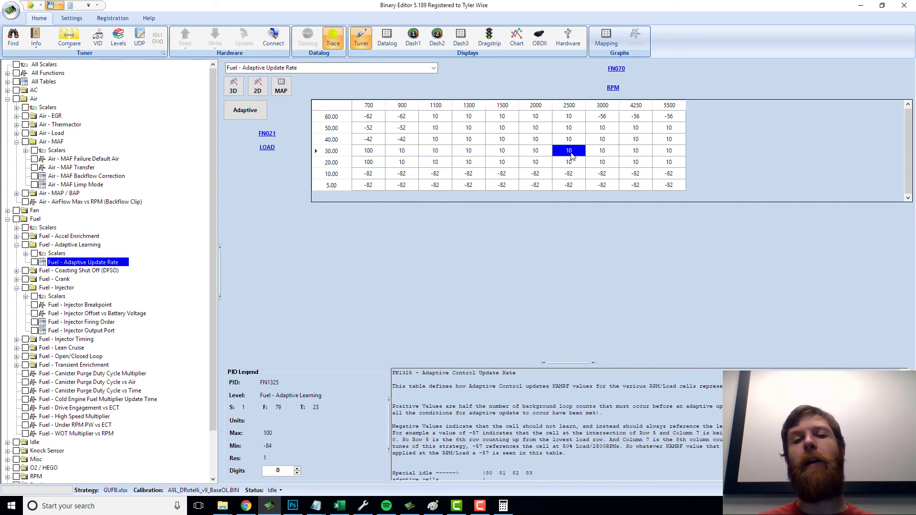
Examine the load 40 update rate cells one by one from 1100 to 2000 RPM
{"action": "left_click_drag", "start_coordinate": [439, 140], "coordinate": [476, 142]}
{"action": "left_click", "coordinate": [448, 141]}
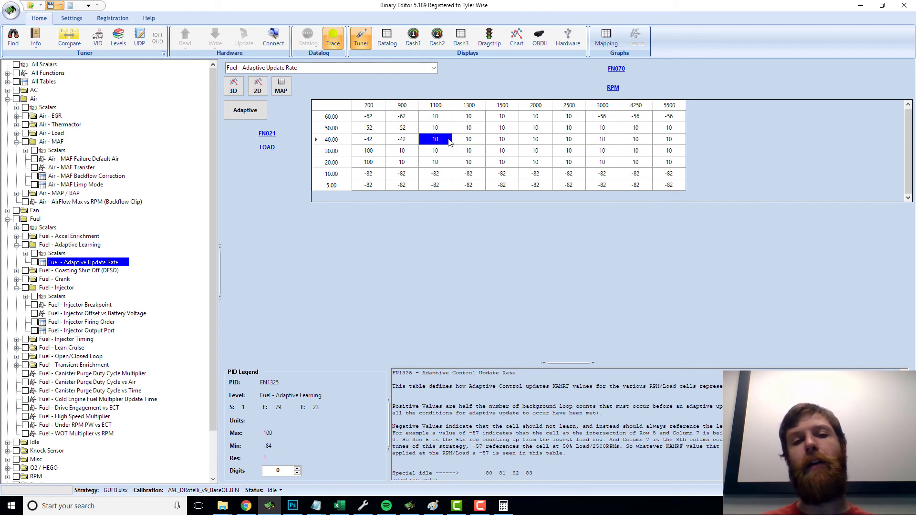
{"action": "left_click", "coordinate": [448, 140]}
{"action": "left_click", "coordinate": [477, 140]}
{"action": "left_click", "coordinate": [509, 140]}
{"action": "left_click", "coordinate": [544, 139]}
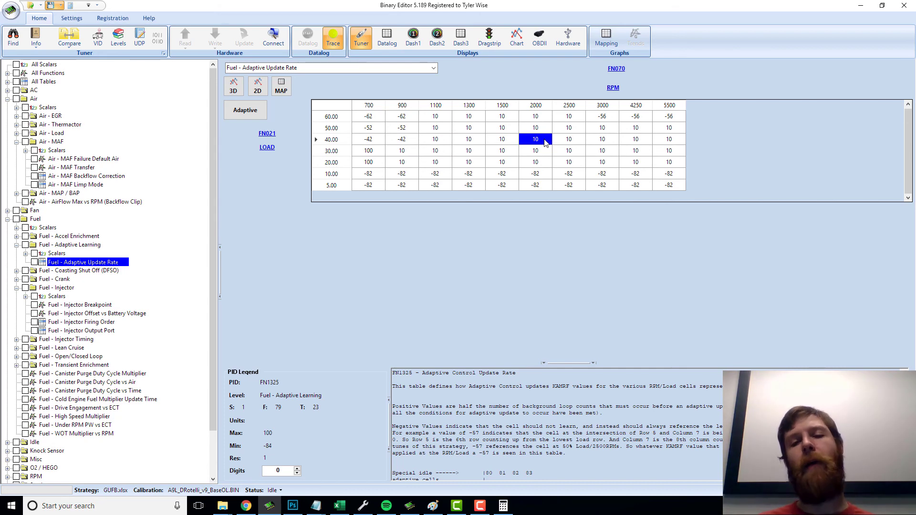
Switch to EEC Analyzer's MAF correction data and highlight the Volt 1 and Flow 1 values of the ProM-19 transfer curve
{"action": "key", "text": "alt+Tab"}
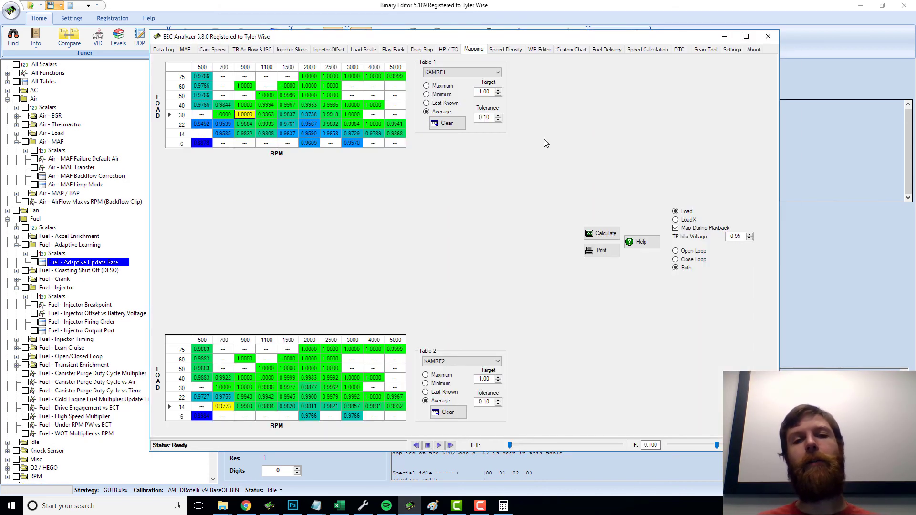
{"action": "left_click", "coordinate": [185, 49]}
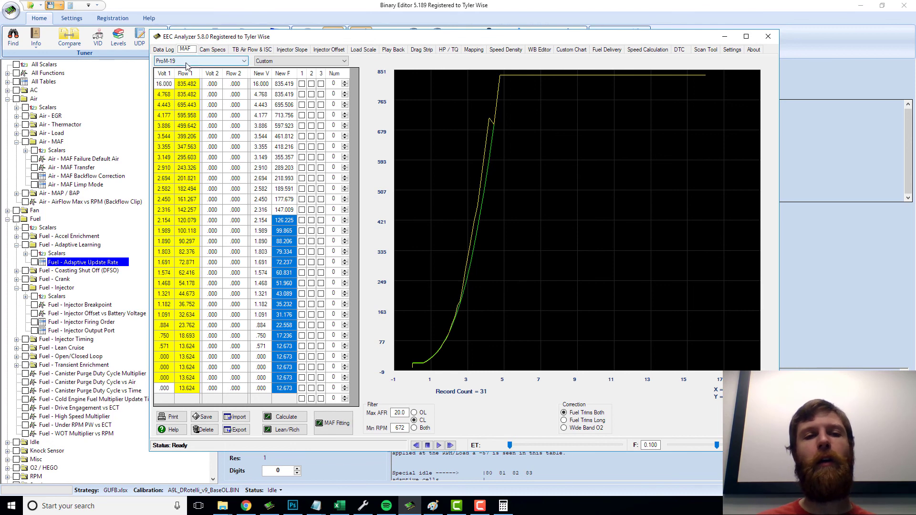
{"action": "left_click", "coordinate": [165, 85]}
{"action": "left_click_drag", "start_coordinate": [192, 155], "coordinate": [187, 377]}
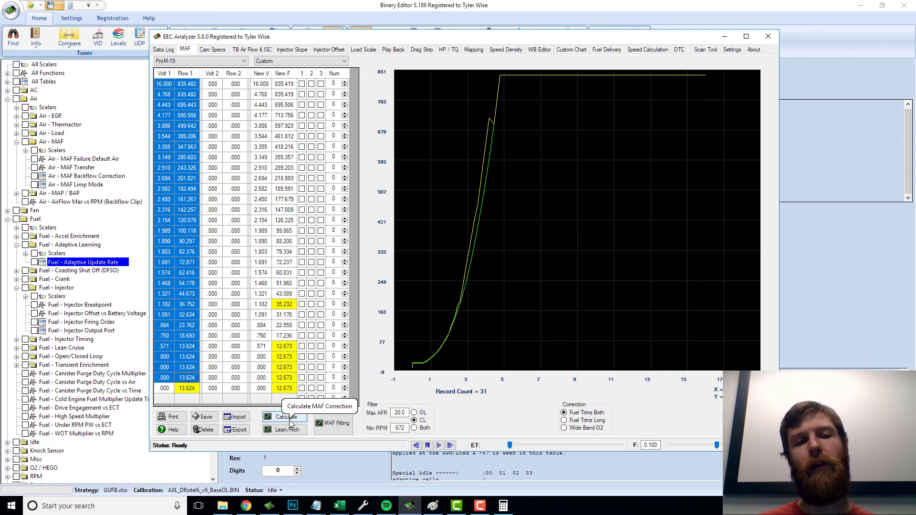